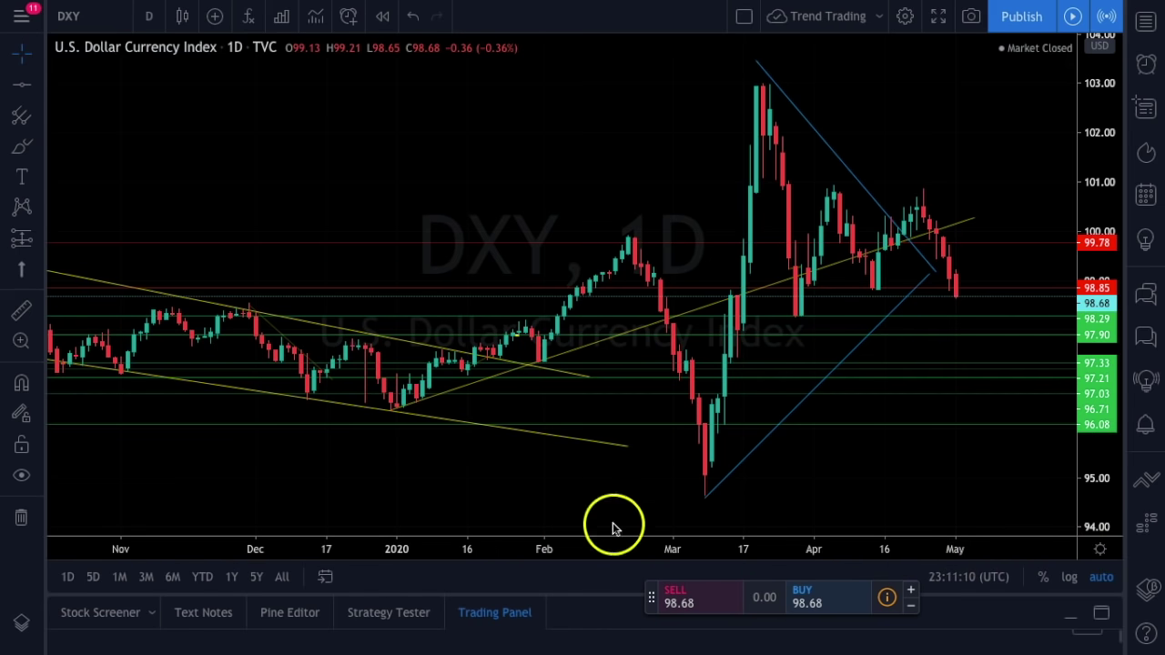
Examine the latest daily DXY candles where the blue triangle converges and around the 98.85 and 98.29 levels.
drag(632, 371, 737, 314)
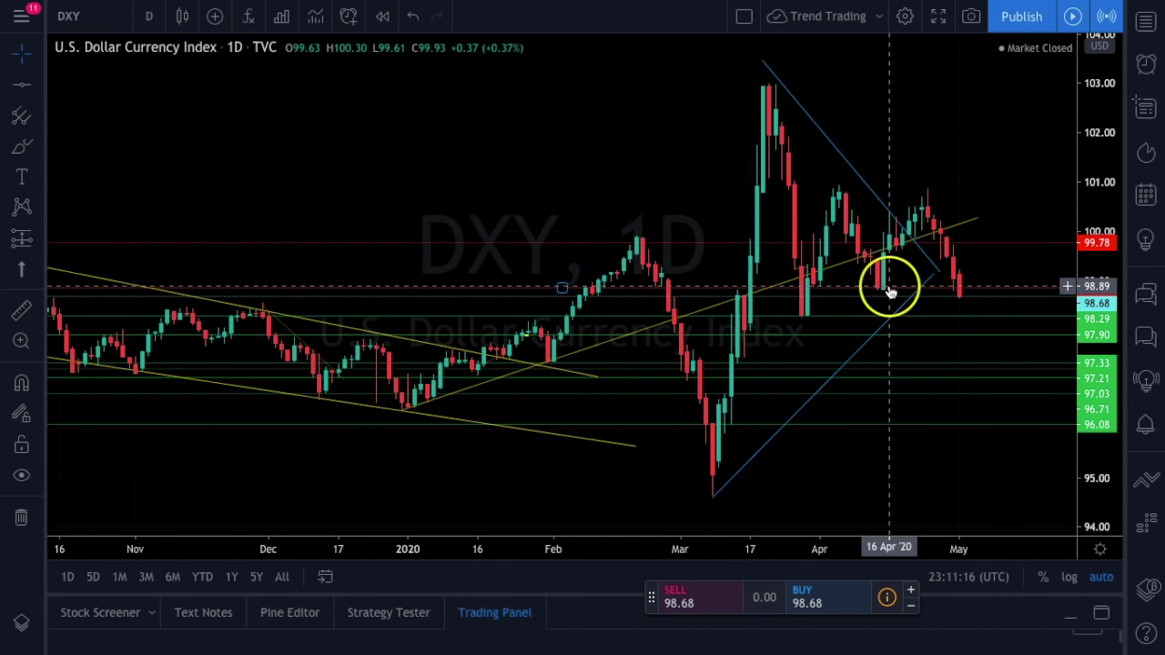
click(940, 294)
scroll(941, 294, up, 3)
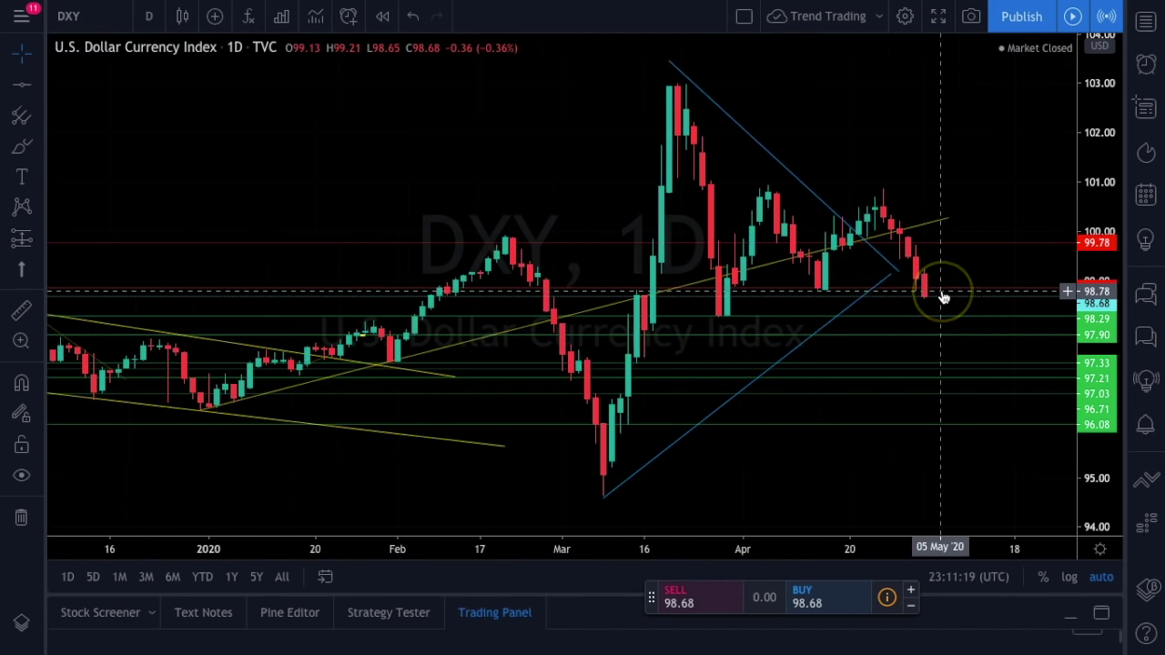
click(944, 314)
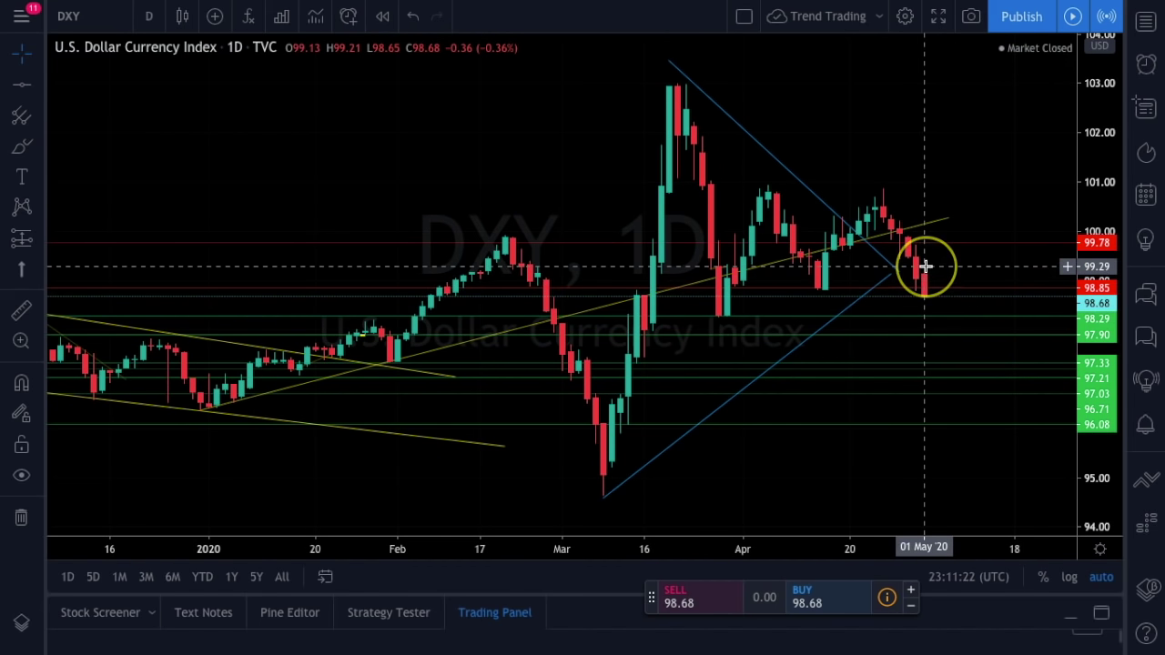
click(937, 318)
click(941, 293)
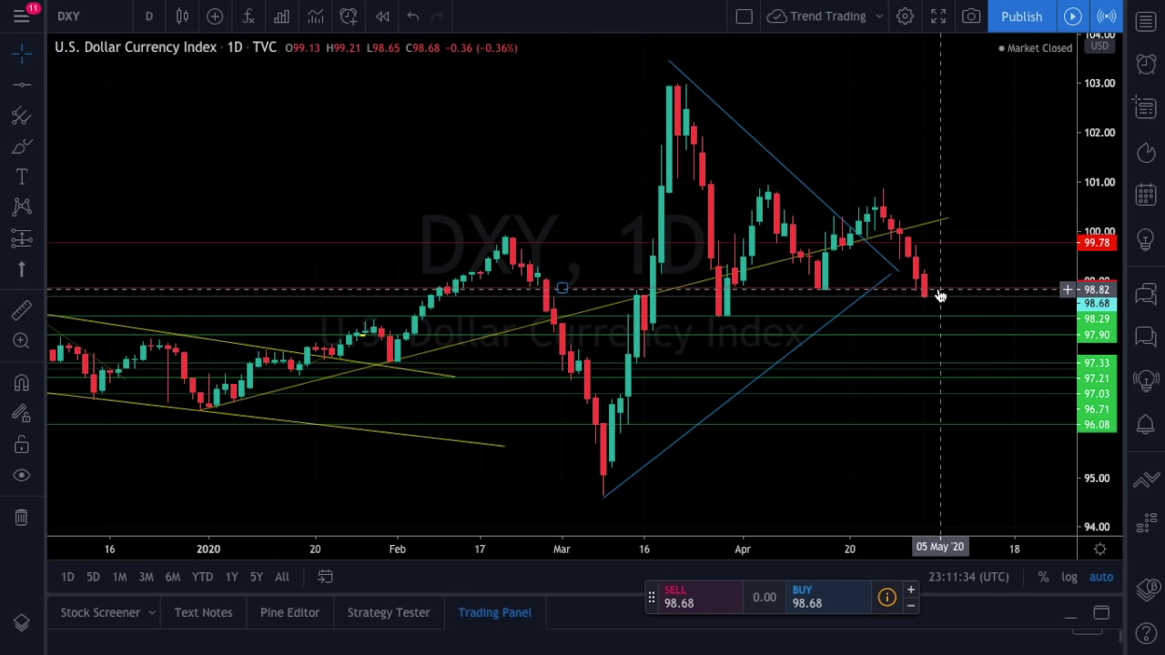
click(922, 296)
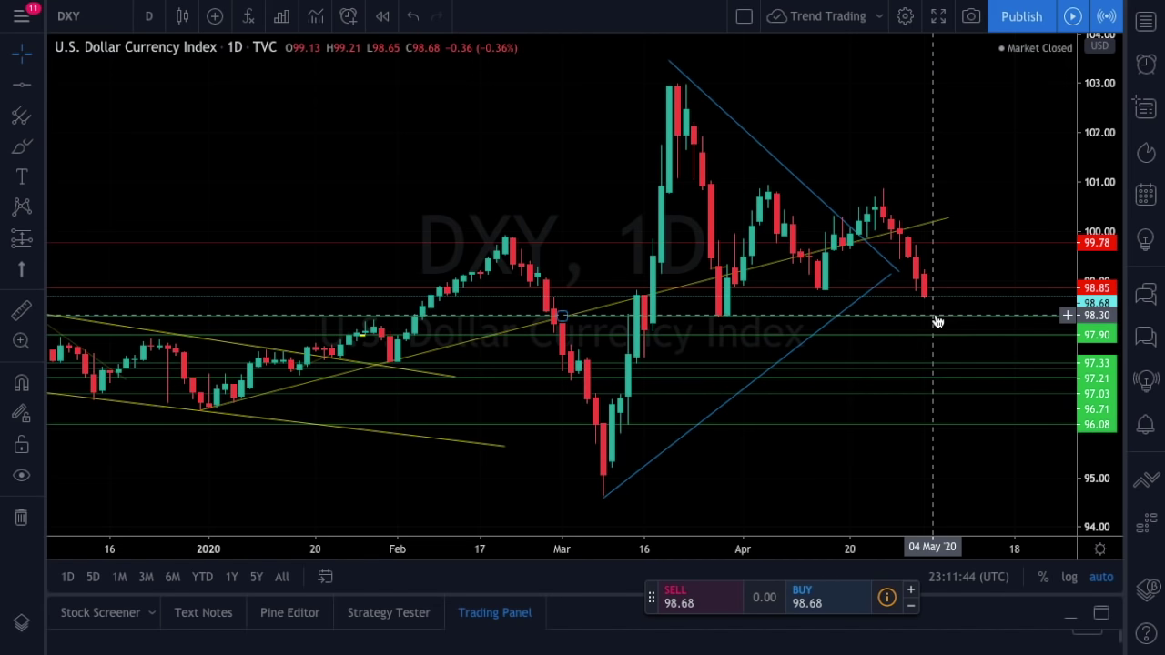
click(936, 292)
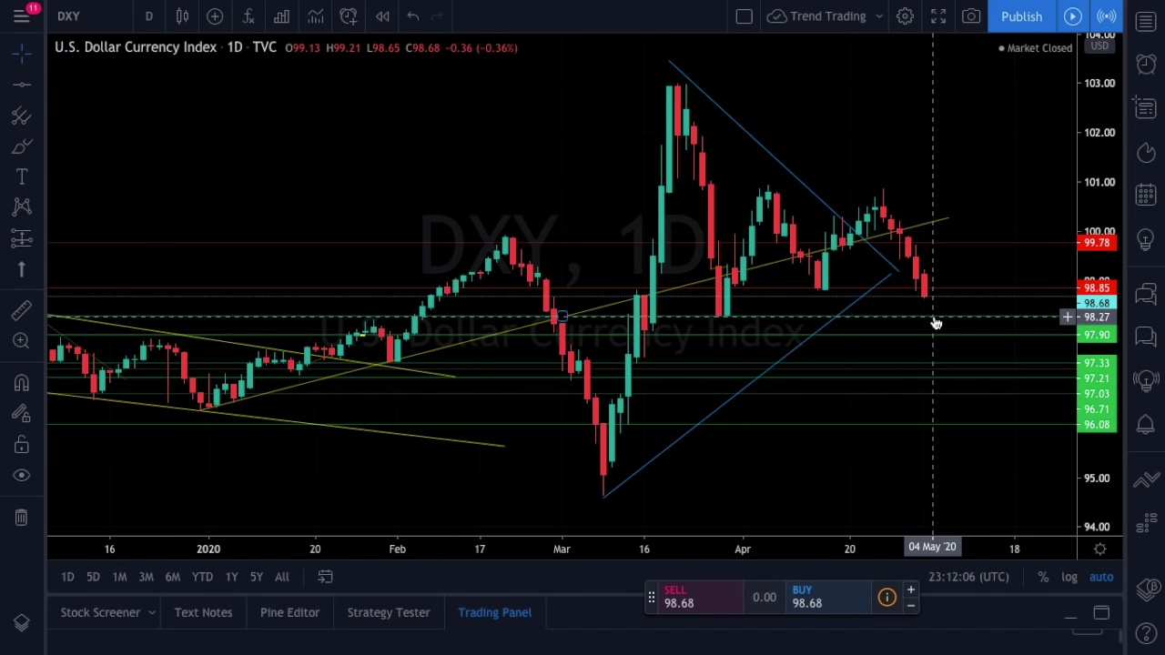
Trace the DXY triangle, the resistance near 101, the late-April rise and fall, and the support near 98.8 with yellow brush strokes.
click(21, 147)
mouse_move(671, 67)
mouse_down()
mouse_move(773, 147)
mouse_move(883, 270)
mouse_move(731, 358)
mouse_move(589, 489)
mouse_up()
drag(832, 277, 876, 192)
mouse_move(742, 187)
mouse_down()
mouse_move(897, 188)
mouse_move(884, 203)
mouse_move(927, 289)
mouse_up()
key(ctrl+z)
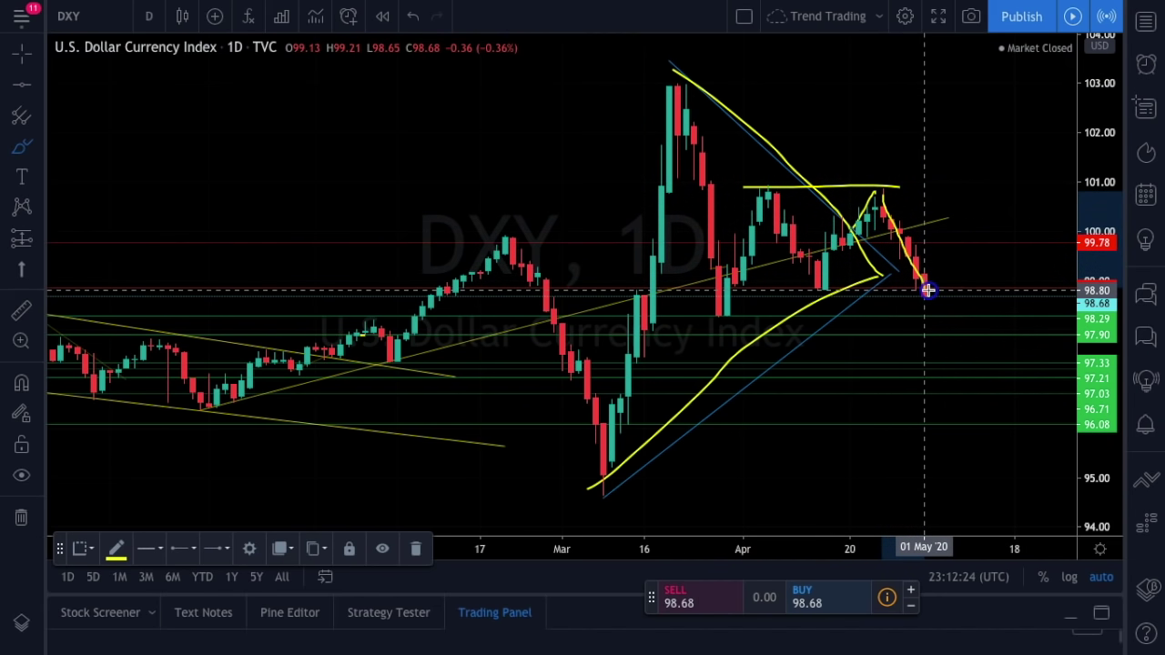
mouse_move(850, 299)
mouse_down()
mouse_move(811, 286)
mouse_move(955, 291)
mouse_up()
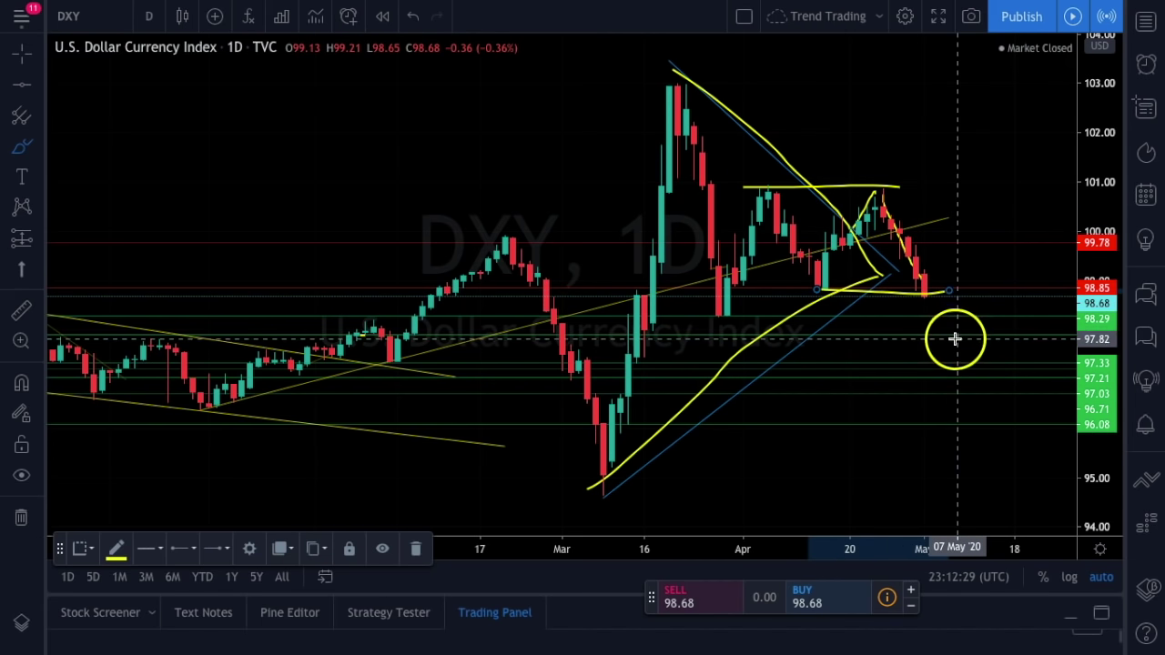
Undo all the yellow brush strokes drawn around the DXY triangle and the April candles.
click(412, 17)
click(414, 20)
click(414, 20)
click(414, 20)
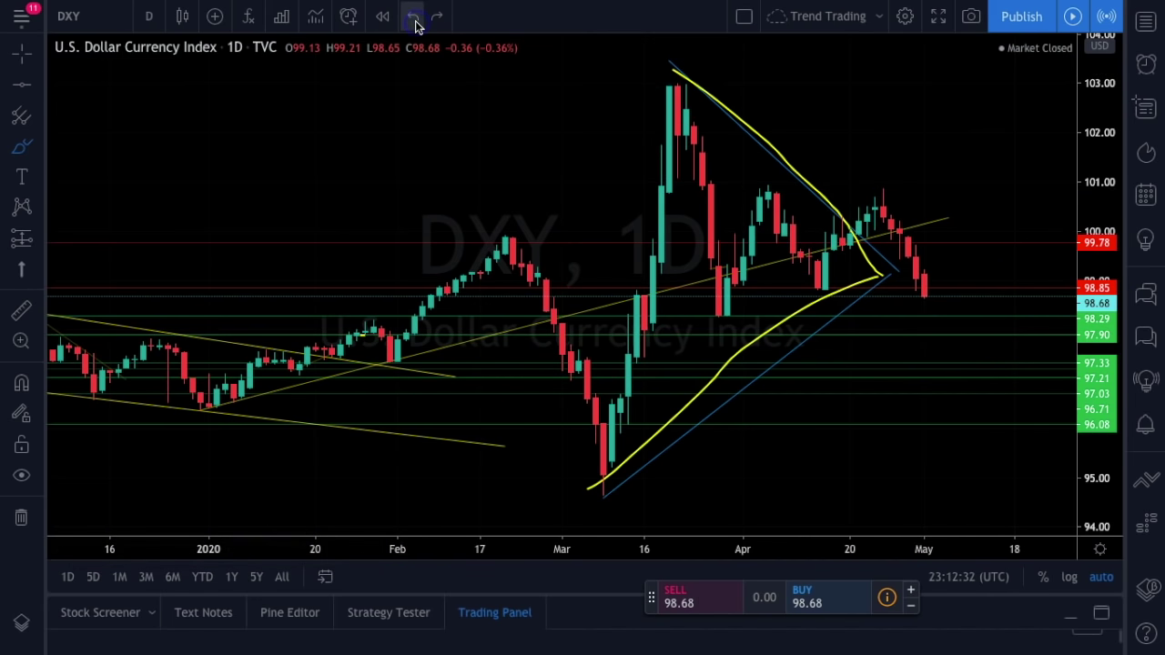
click(414, 20)
click(414, 20)
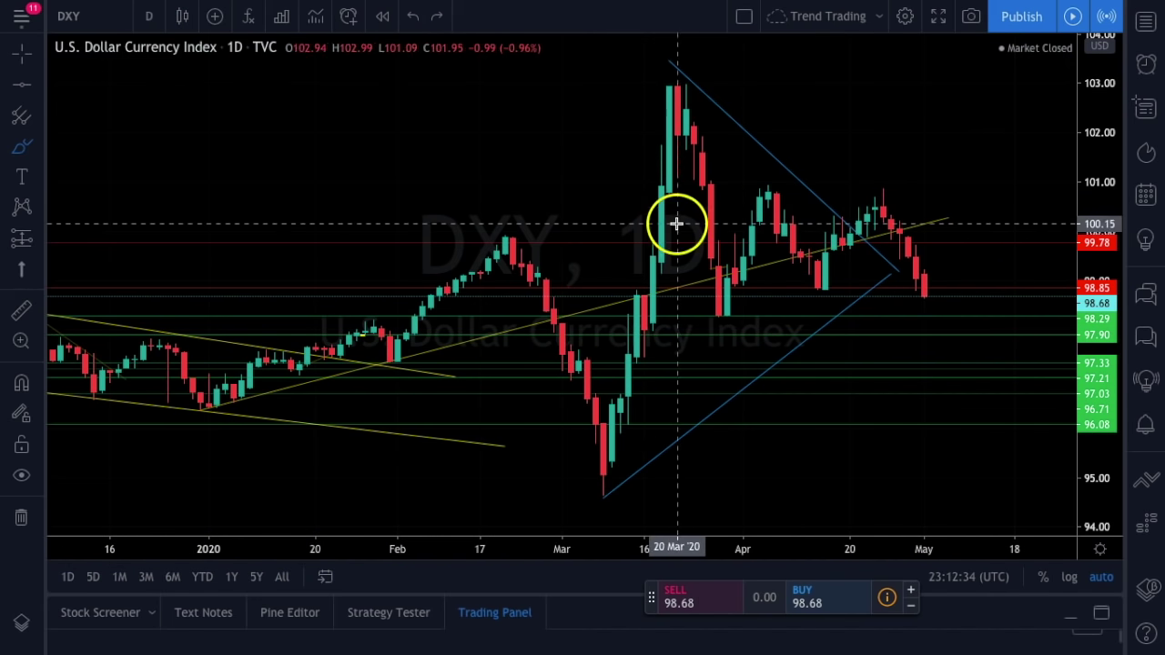
Mark the 98.29 support level with a short yellow brush stroke just below the latest DXY candles.
drag(893, 316, 989, 313)
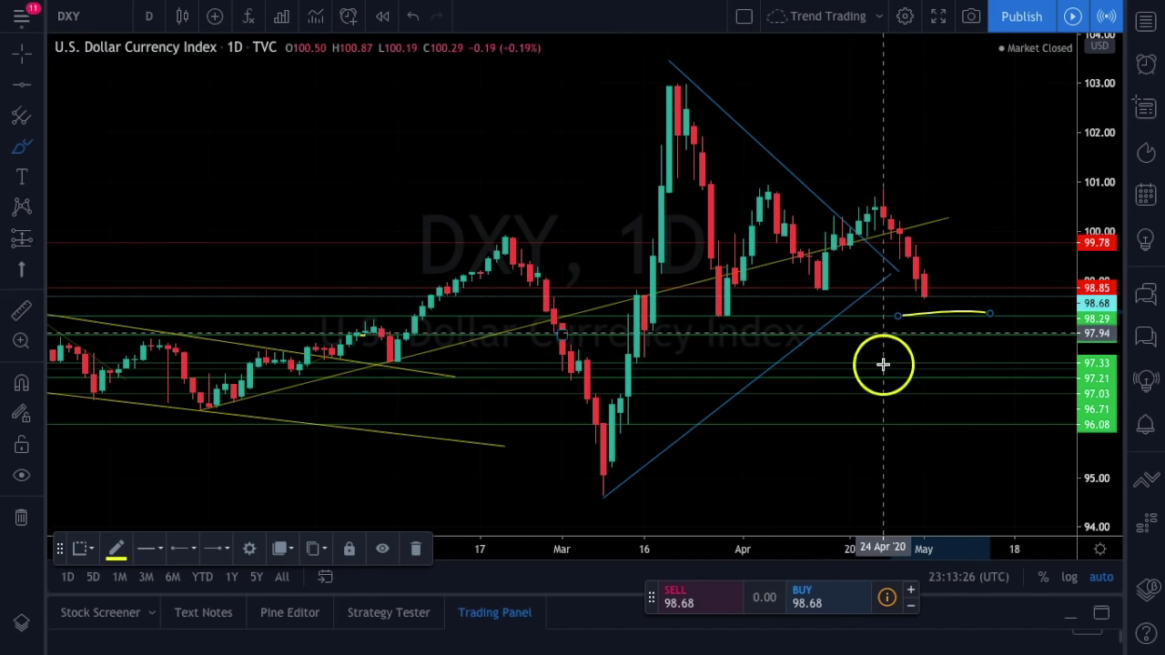
click(882, 424)
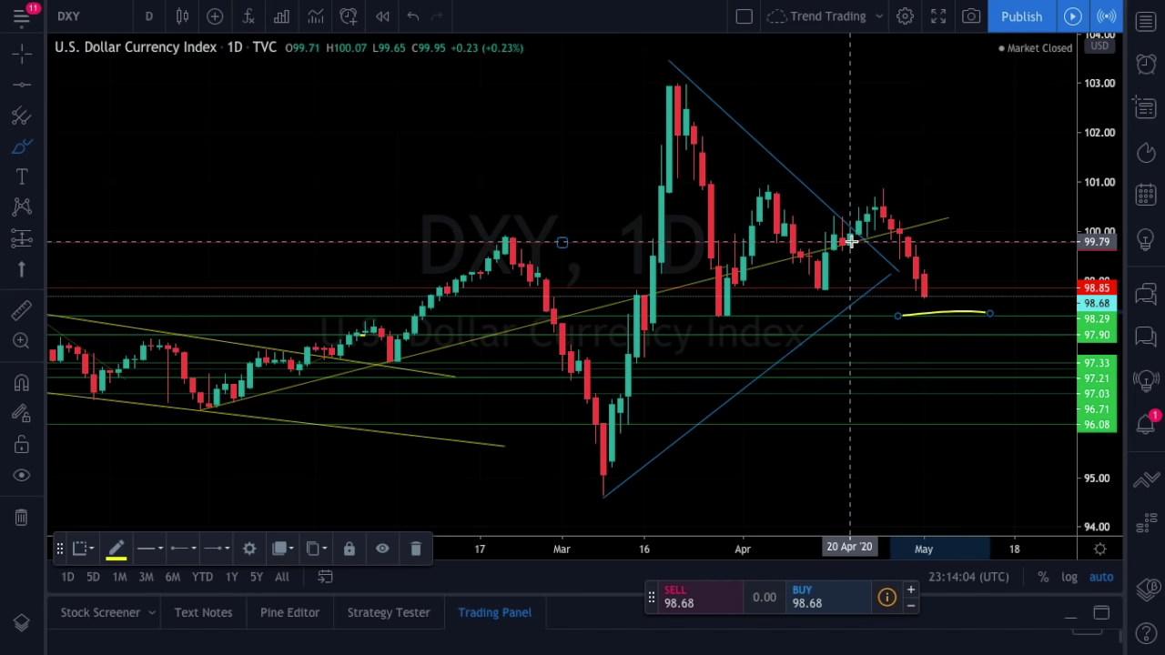
click(904, 291)
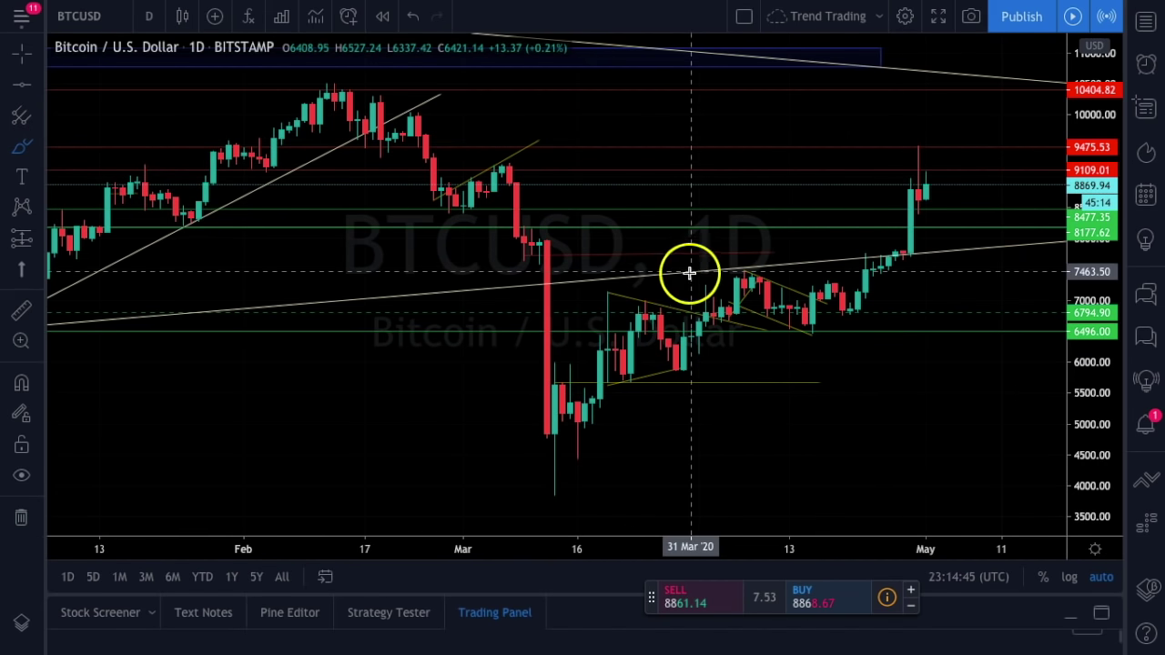
Brush a short vertical stroke along the March drop below the rising trendline on the daily BTCUSD chart.
scroll(515, 285, down, 6)
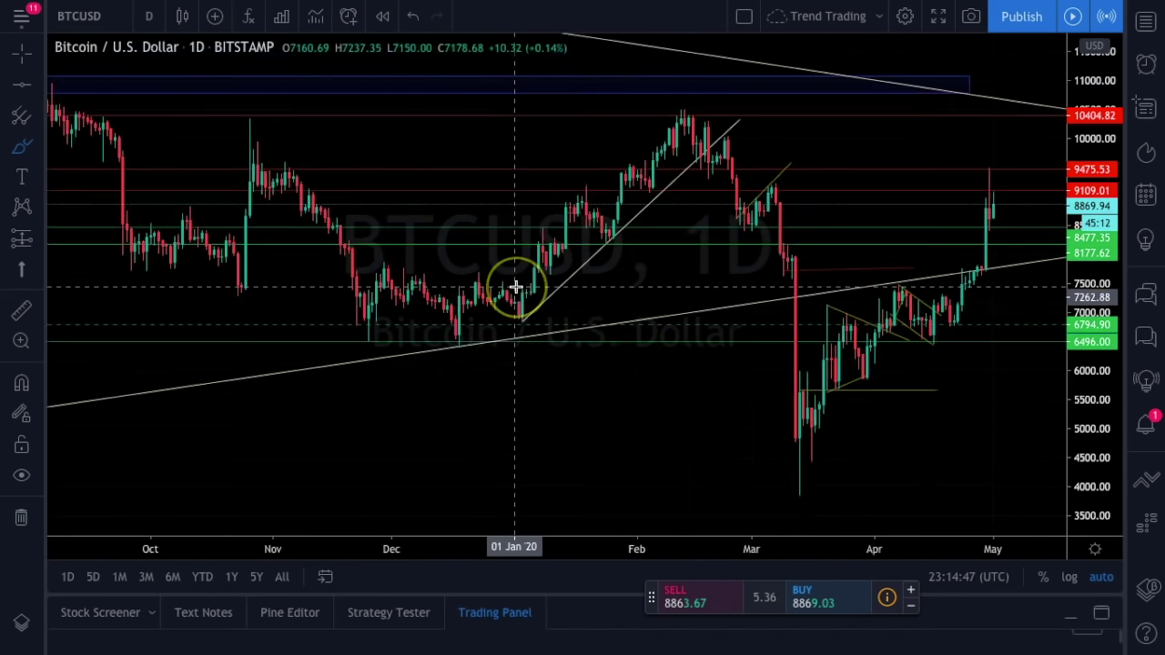
scroll(862, 343, down, 3)
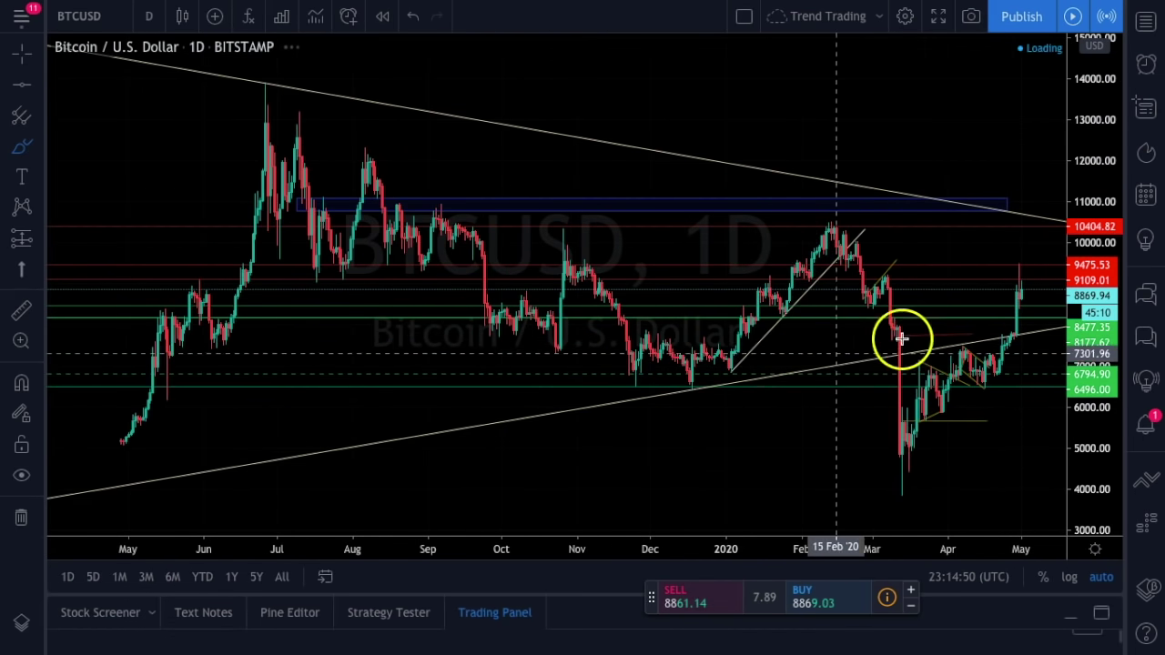
drag(892, 343, 897, 384)
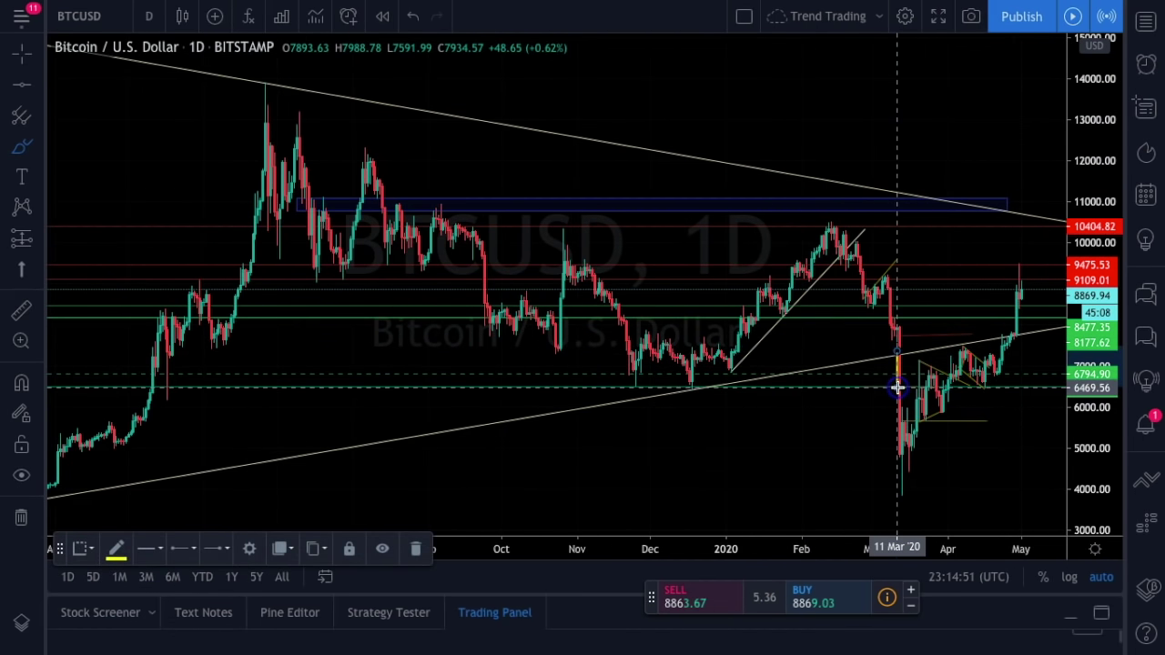
Review the BTCUSD price action around the rising trendline and undo the brush stroke on the March drop.
scroll(897, 386, up, 4)
scroll(648, 307, down, 6)
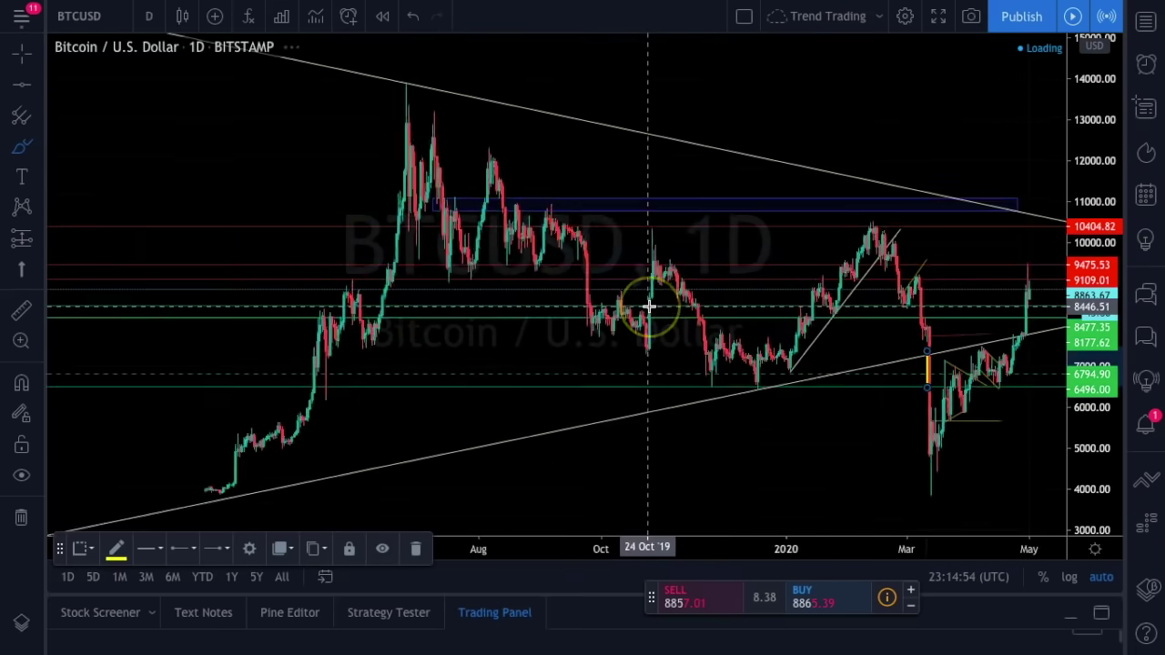
scroll(647, 307, down, 2)
scroll(648, 306, up, 5)
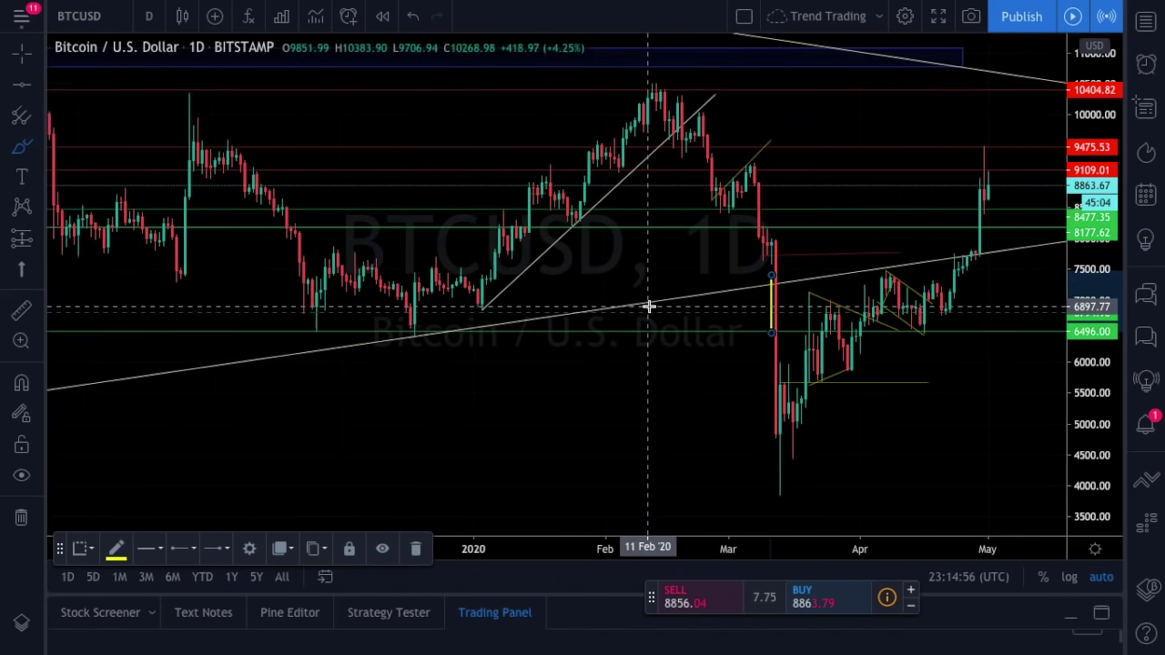
scroll(667, 333, up, 3)
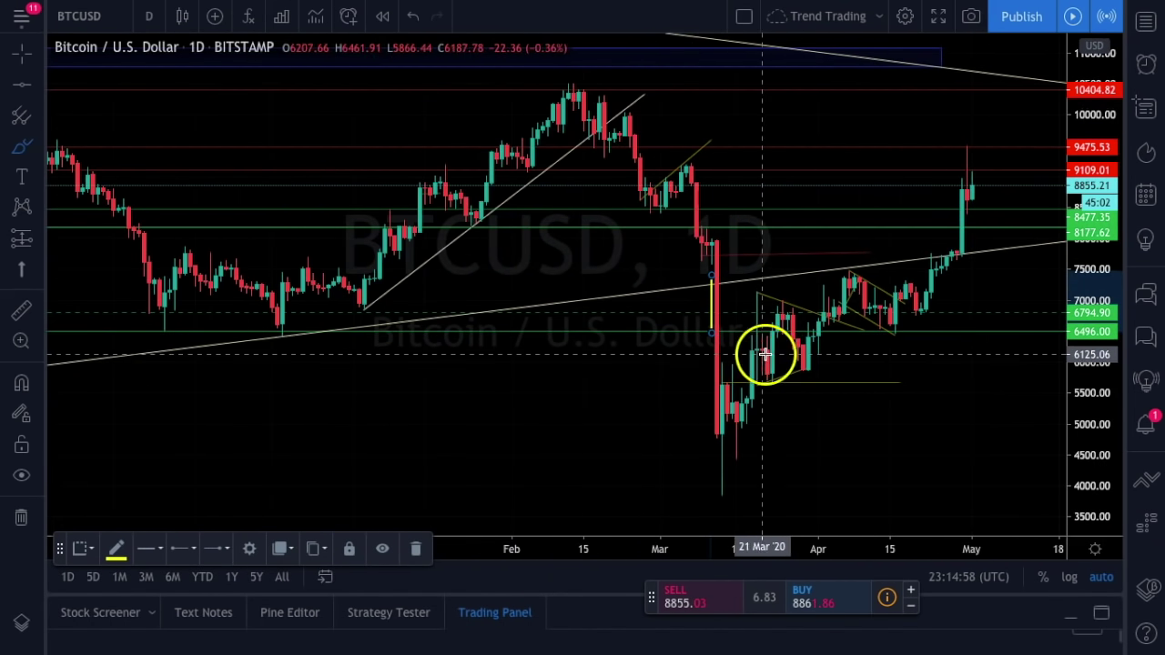
click(894, 391)
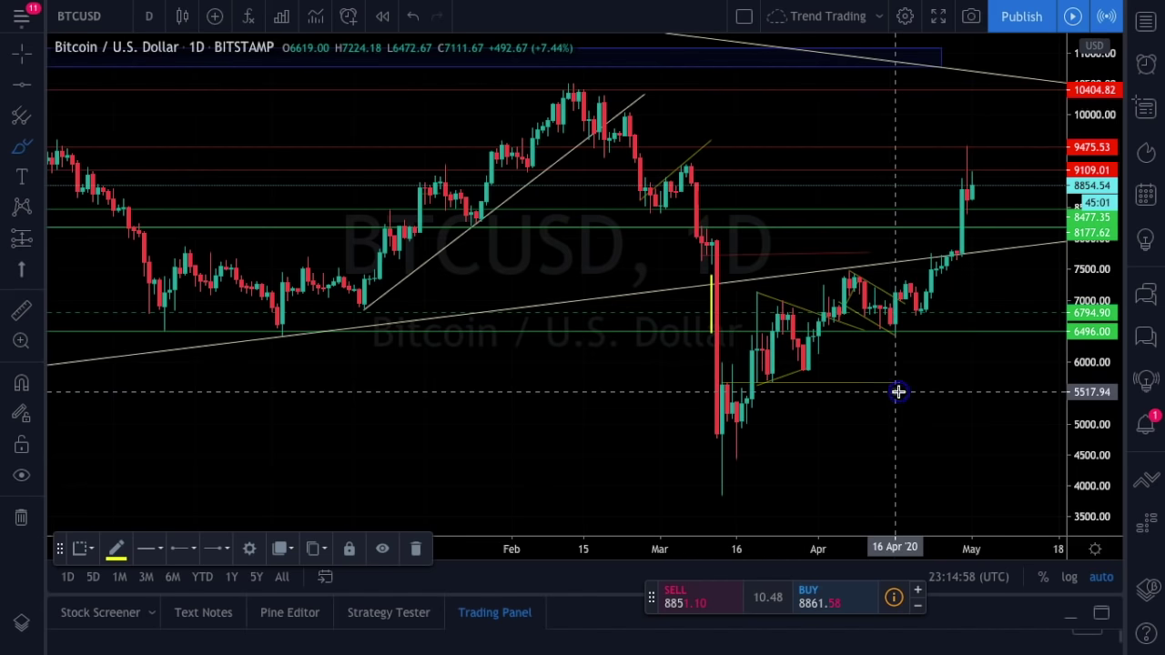
click(411, 22)
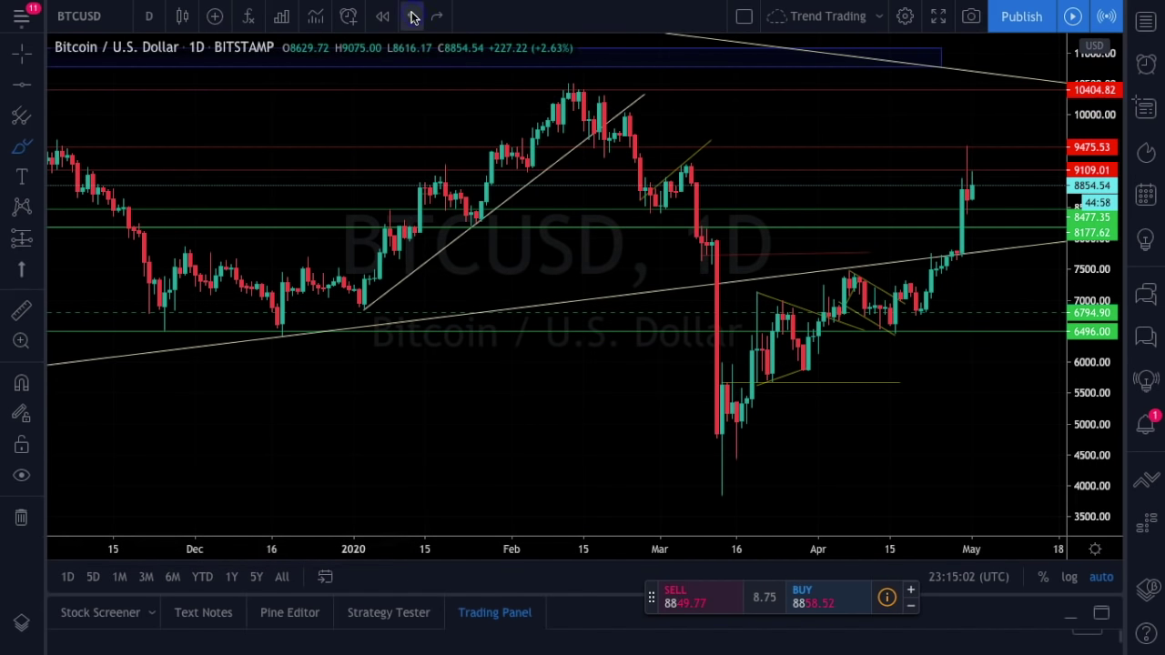
Brush along the rising trendline from April into May, circle the late-April candles beneath it, and try marking the rally towards 9475.53.
scroll(676, 194, right, 5)
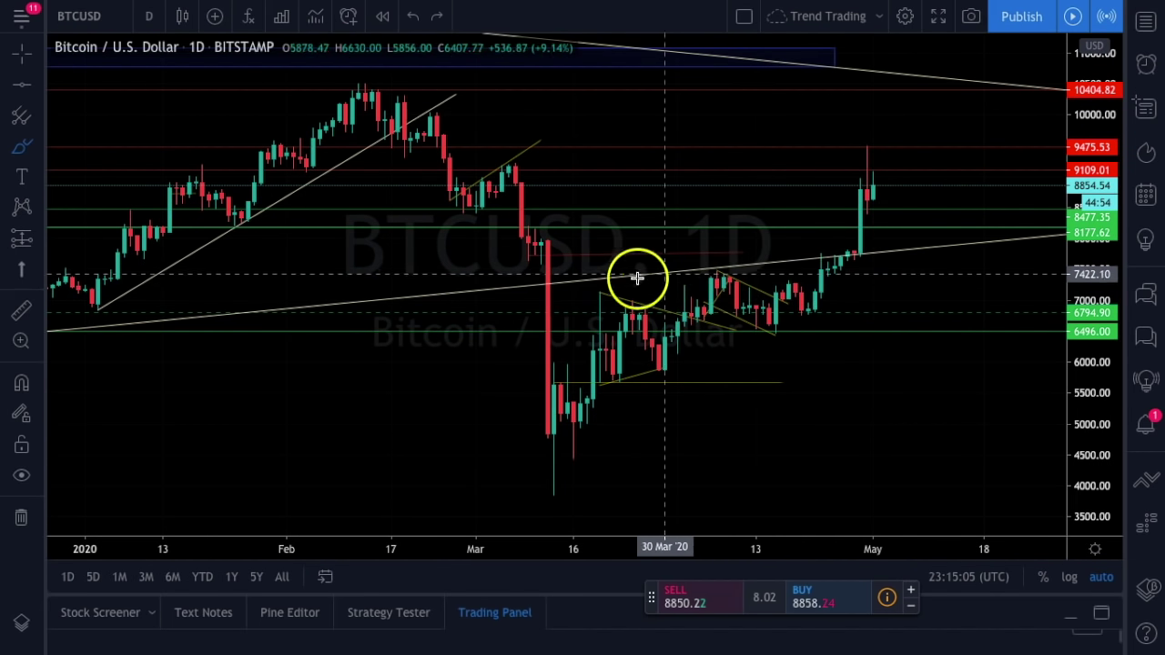
drag(719, 271, 925, 246)
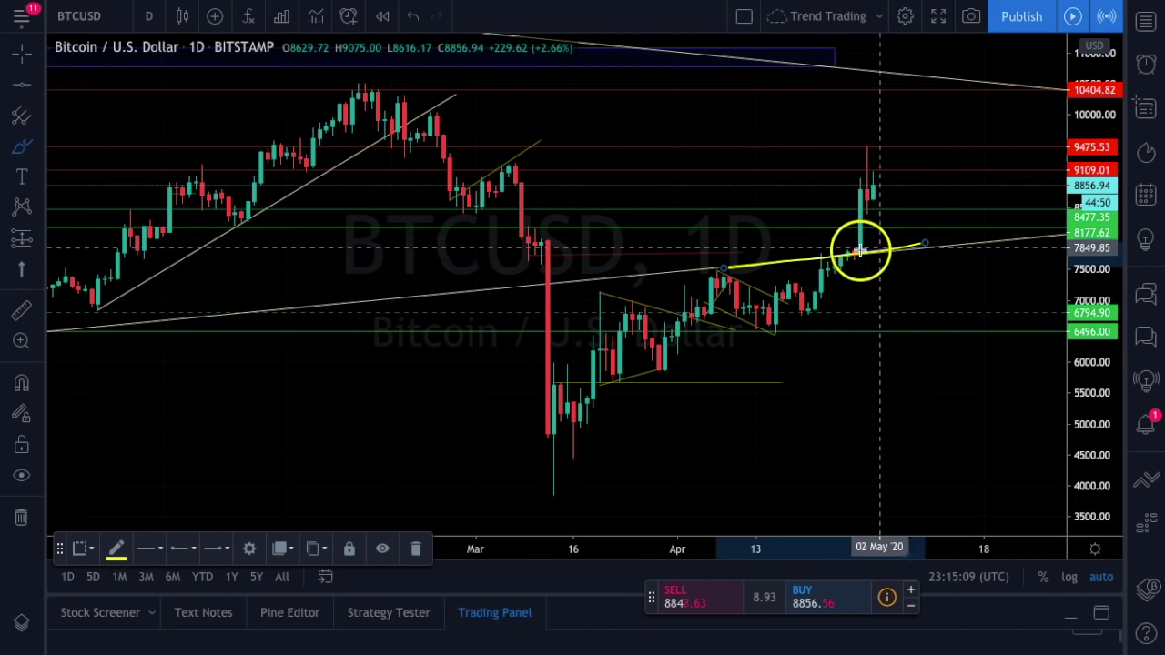
mouse_move(847, 265)
mouse_down()
mouse_move(837, 268)
mouse_move(843, 249)
mouse_move(858, 263)
mouse_move(874, 172)
mouse_up()
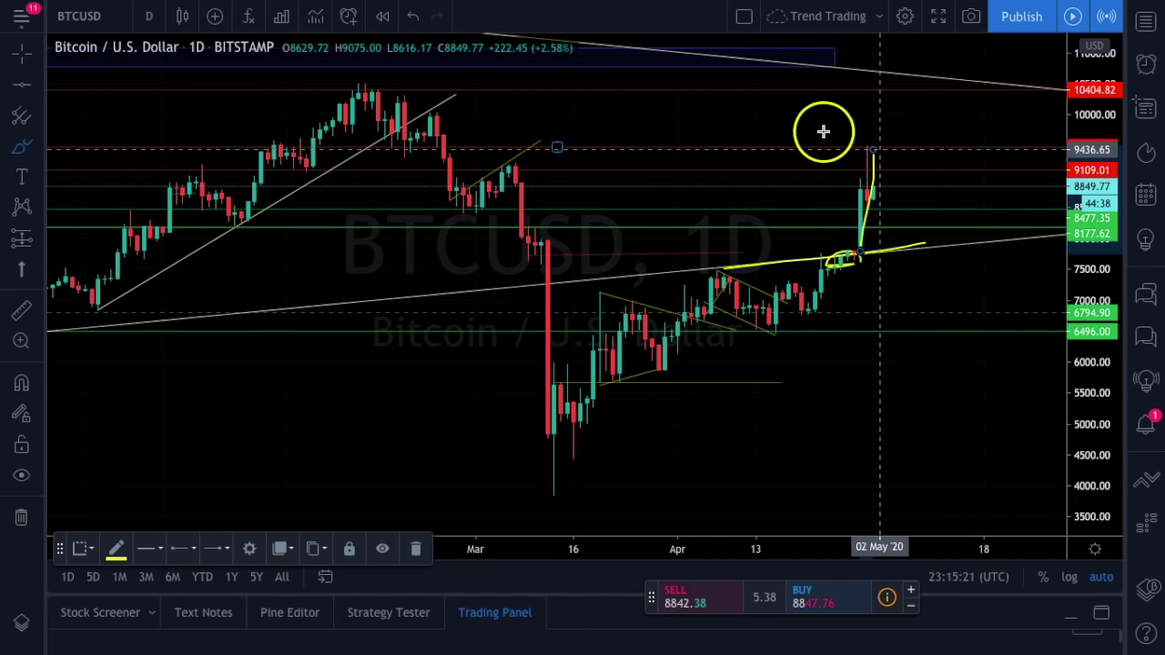
click(411, 16)
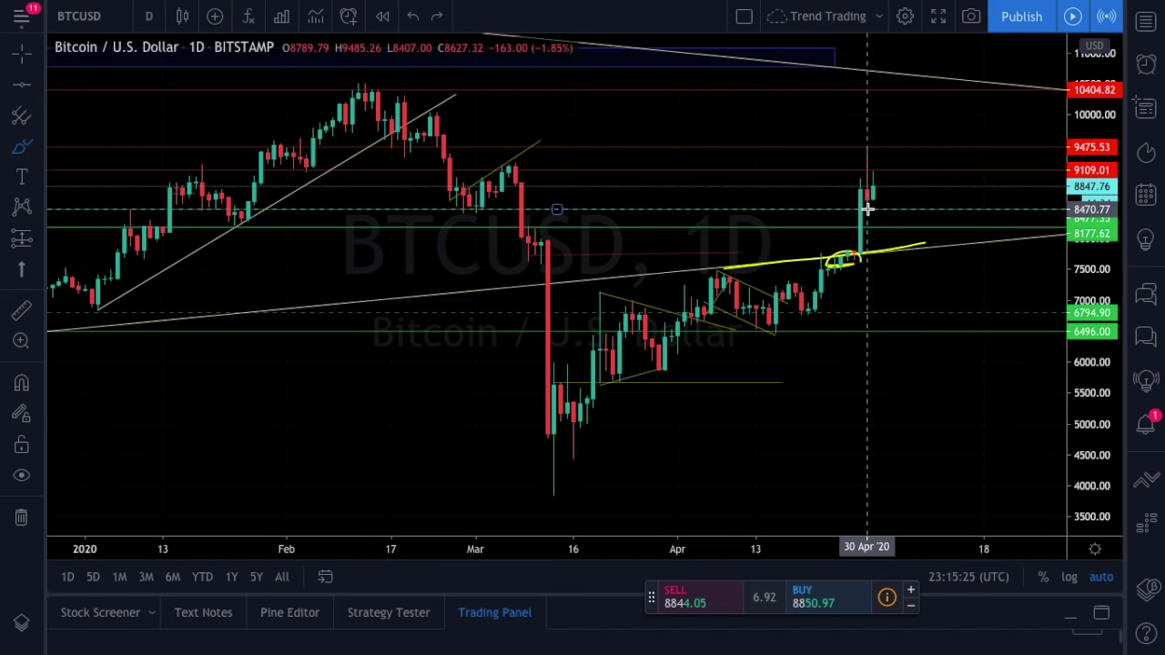
Mark the latest bounce above 8477.35 with a brush stroke and undo all the strokes around the trendline.
drag(868, 209, 880, 172)
click(753, 81)
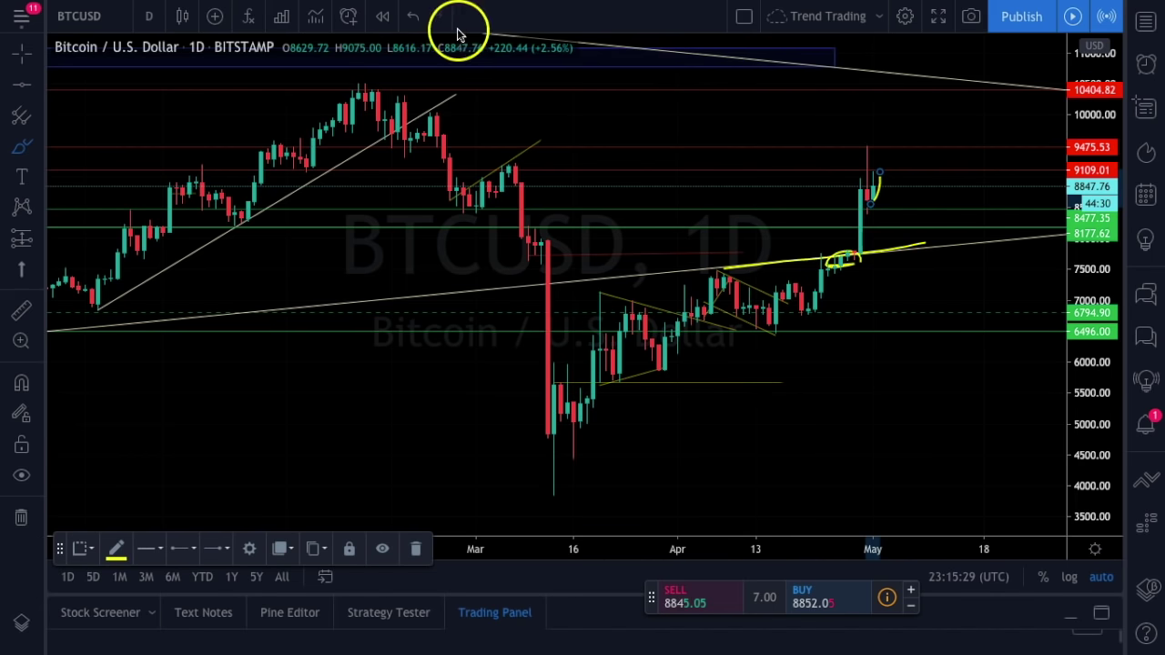
click(411, 17)
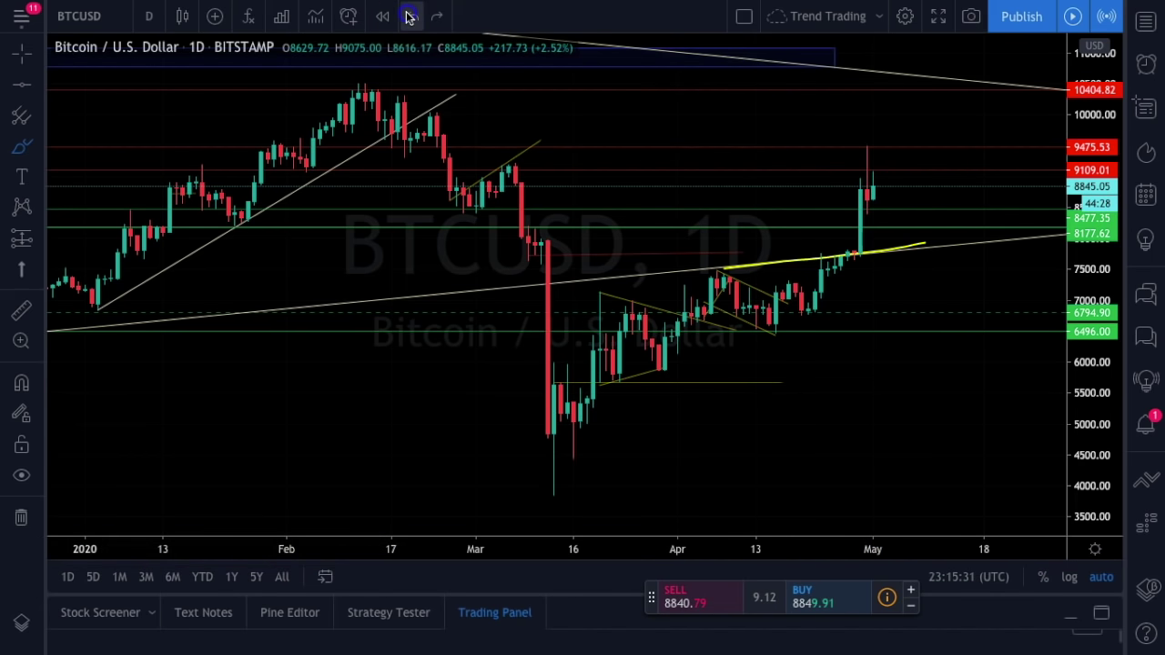
click(707, 294)
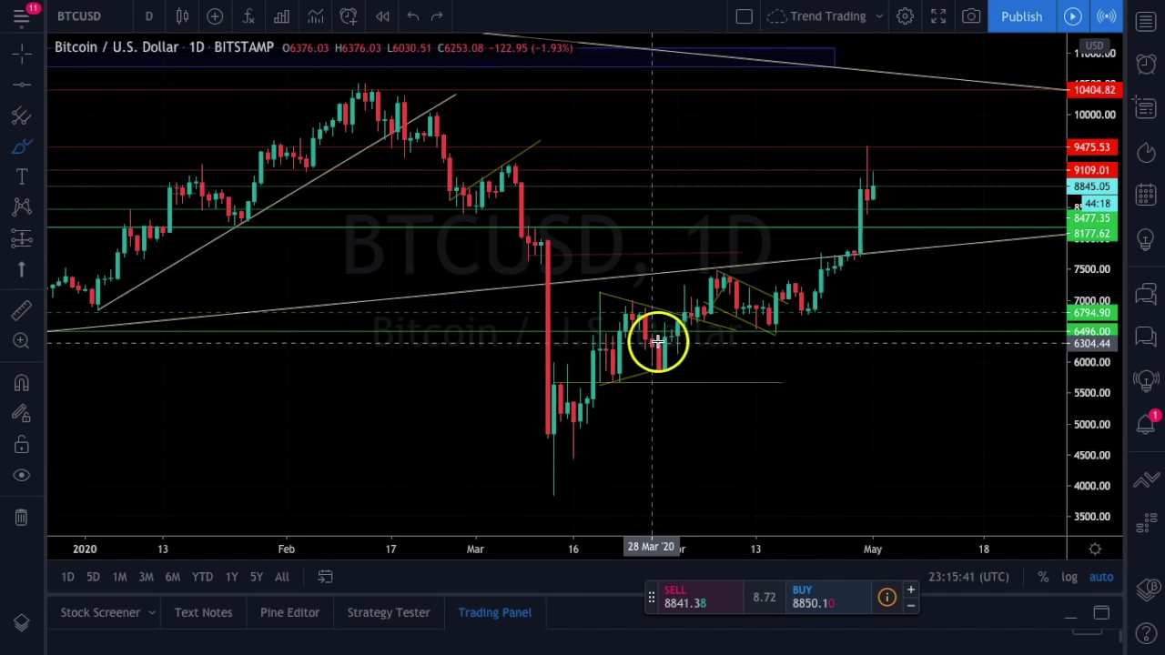
Brush over the horizontal support between 5500 and 6000 and the rising price path through April, and undo both strokes.
drag(566, 384, 766, 385)
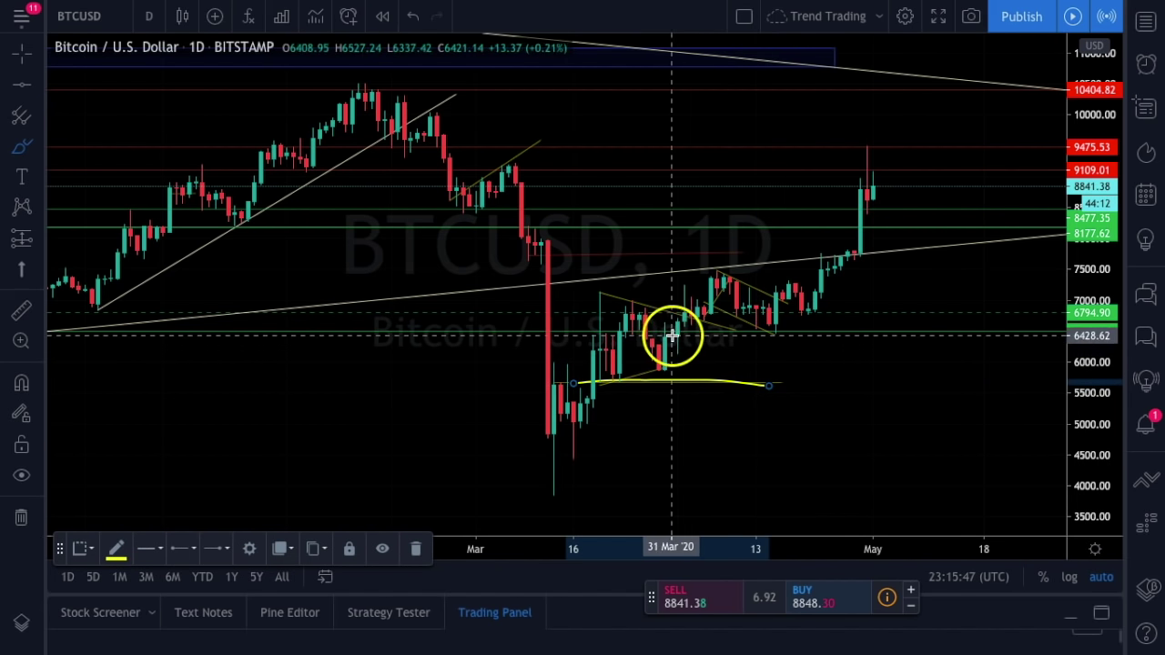
drag(620, 354, 817, 286)
click(412, 18)
scroll(572, 261, down, 4)
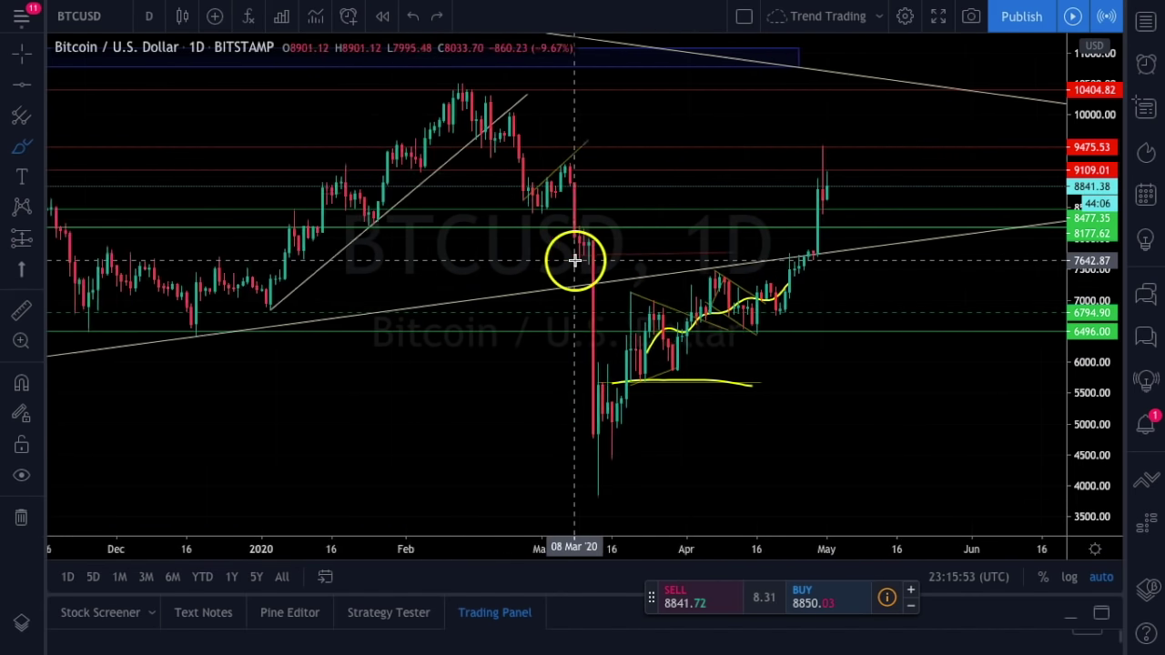
click(410, 18)
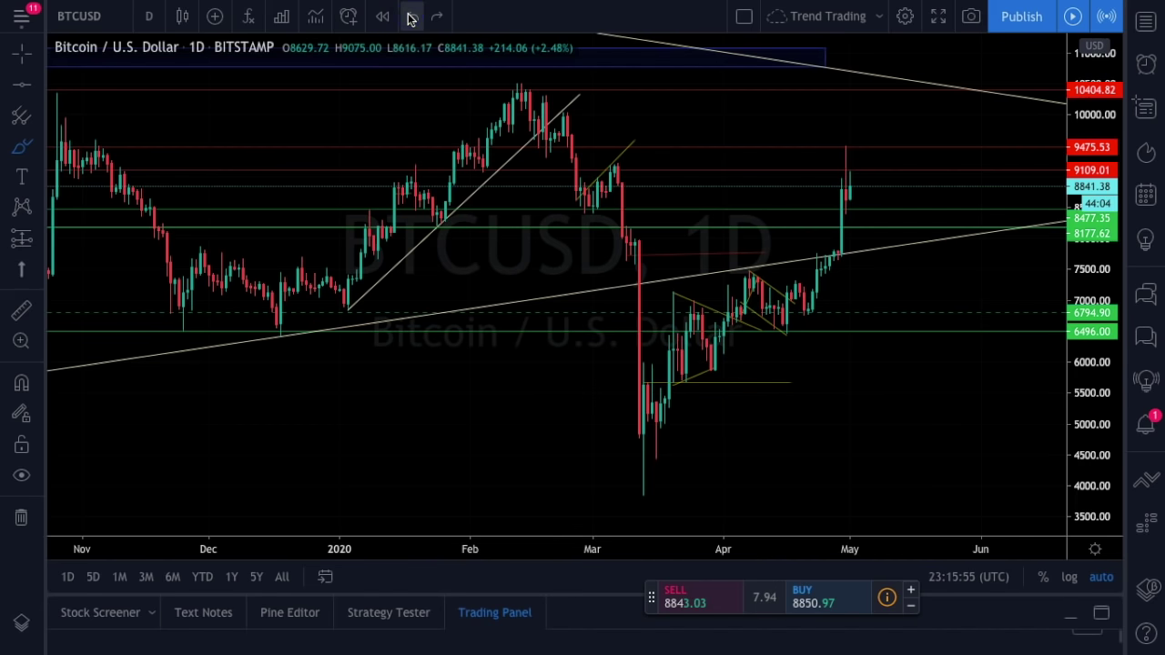
Examine the large BTCUSD triangle between the descending trendline from the late-2017 peak and the rising trendline from the 2018–2019 lows.
click(501, 208)
scroll(502, 208, down, 5)
scroll(504, 211, down, 8)
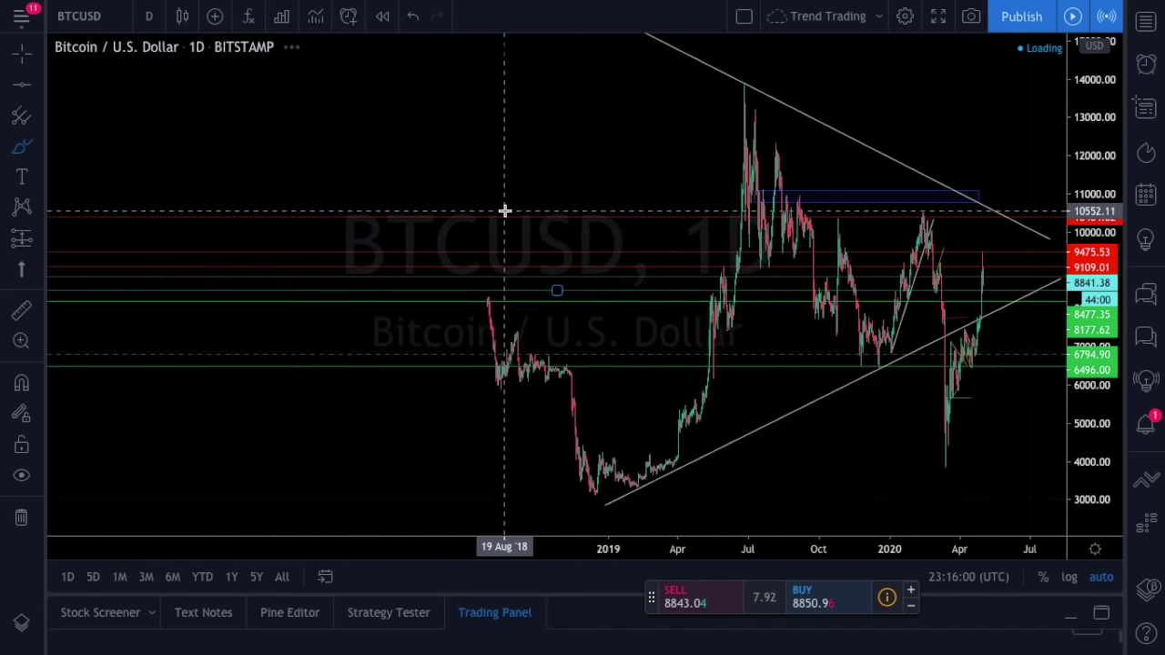
scroll(504, 210, down, 5)
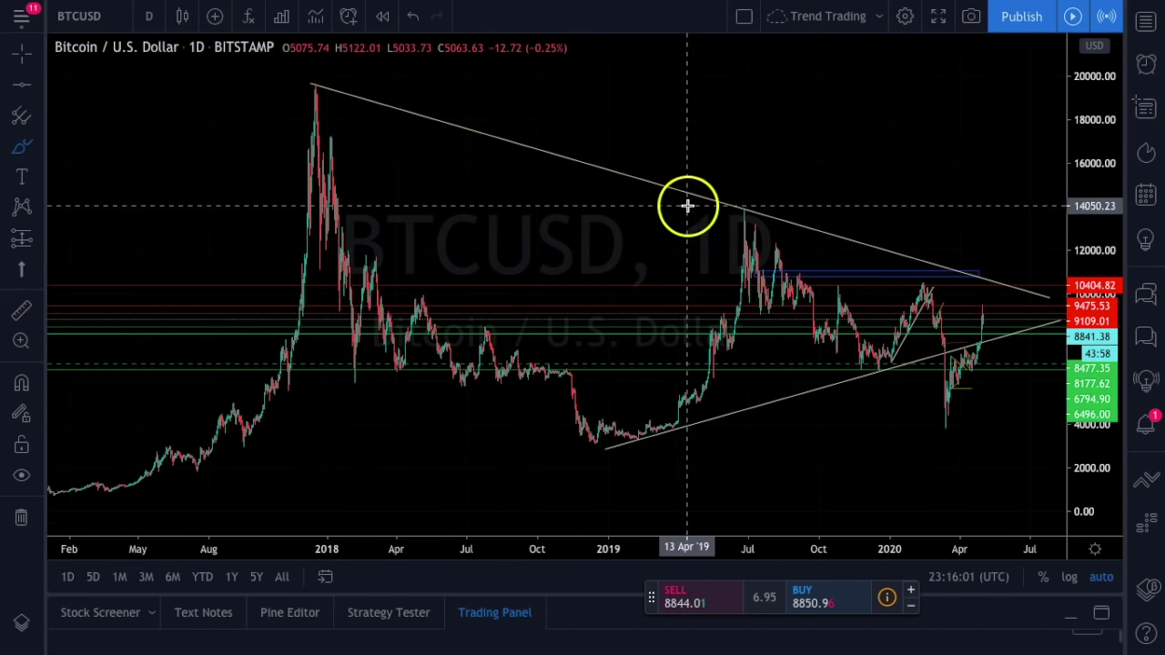
click(311, 87)
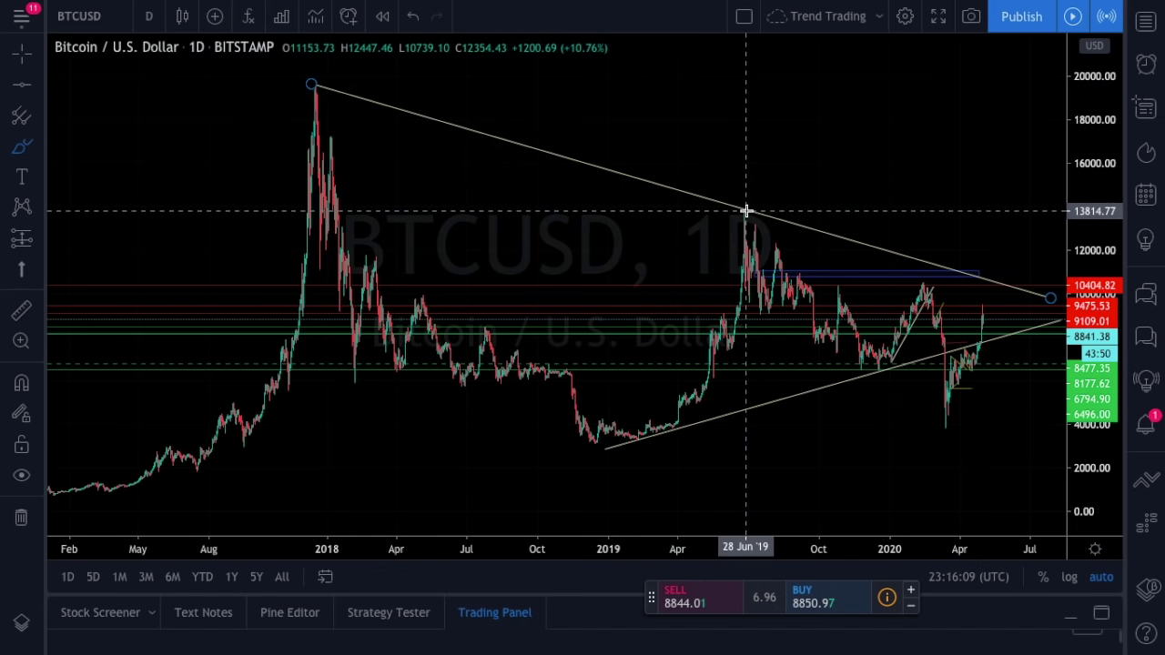
scroll(989, 294, up, 3)
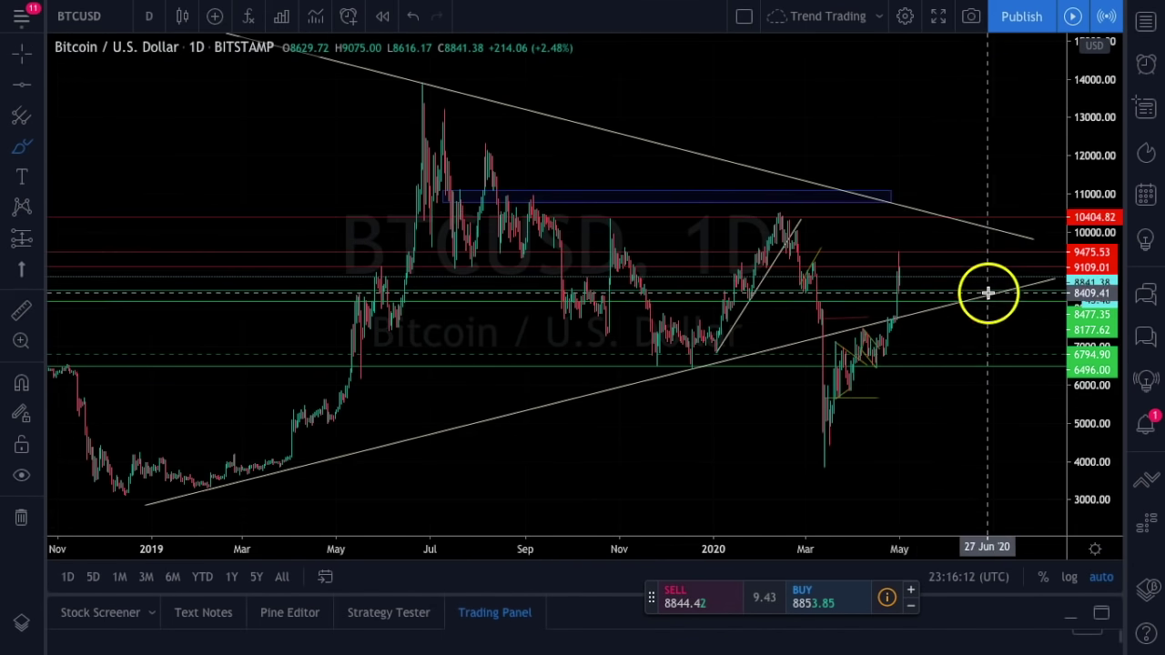
Brush two upward breakout arcs above the descending trendline and a zigzag price path inside the triangle through May.
drag(946, 210, 969, 132)
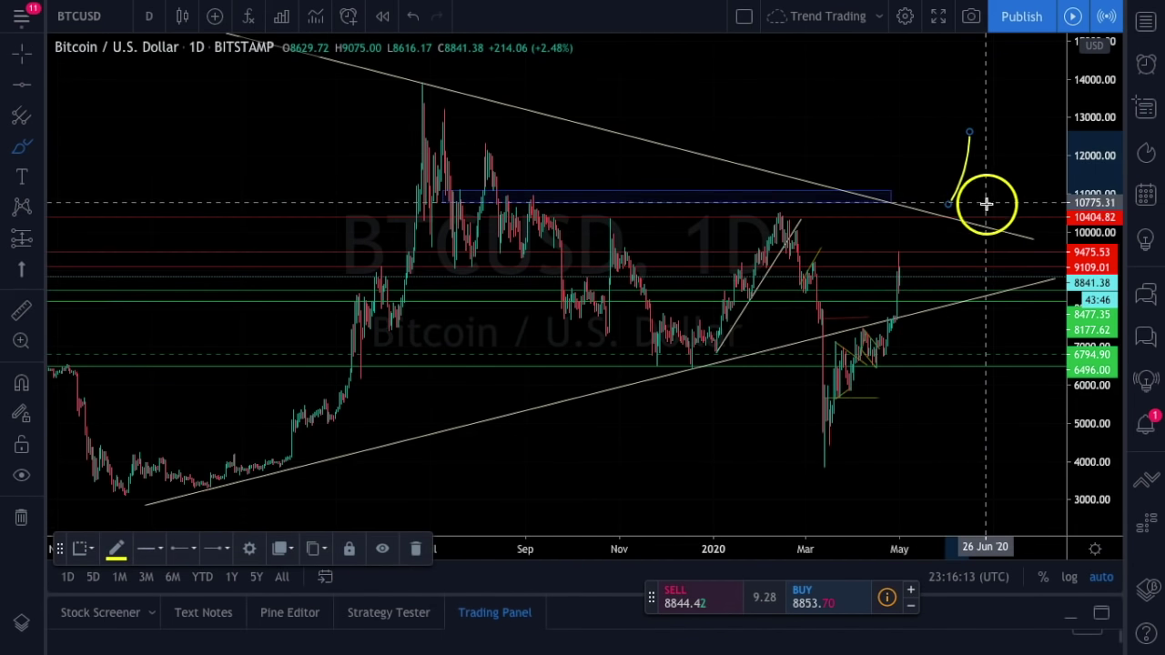
drag(981, 210, 1017, 151)
mouse_move(894, 293)
mouse_down()
mouse_move(901, 256)
mouse_move(921, 254)
mouse_move(941, 292)
mouse_move(941, 244)
mouse_up()
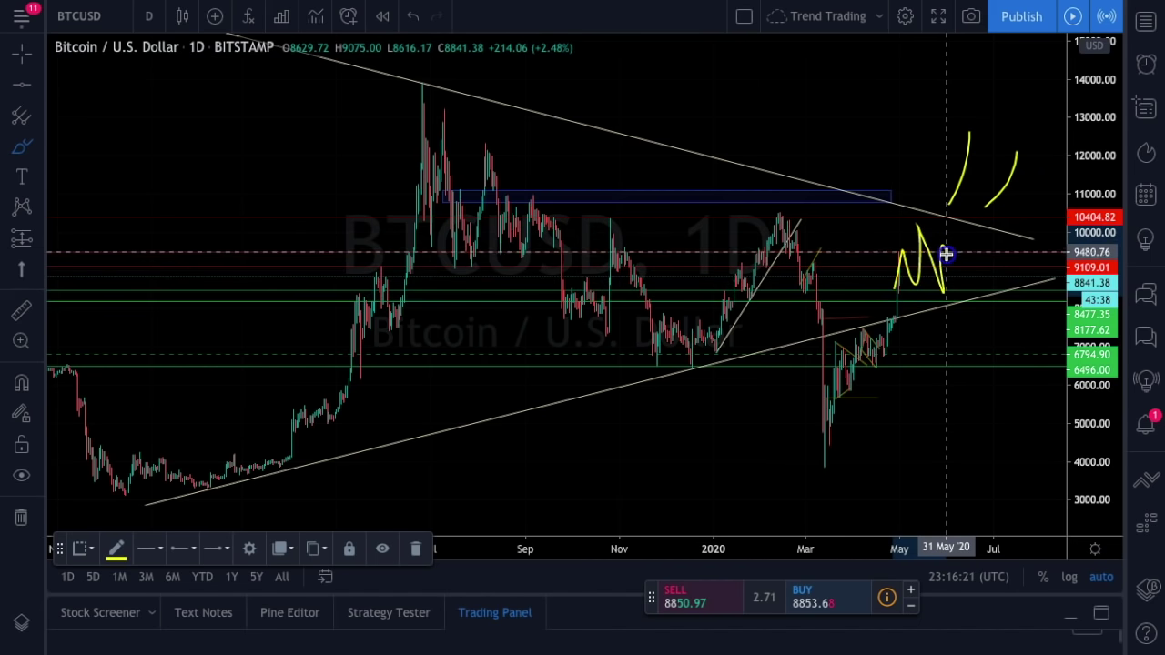
click(899, 292)
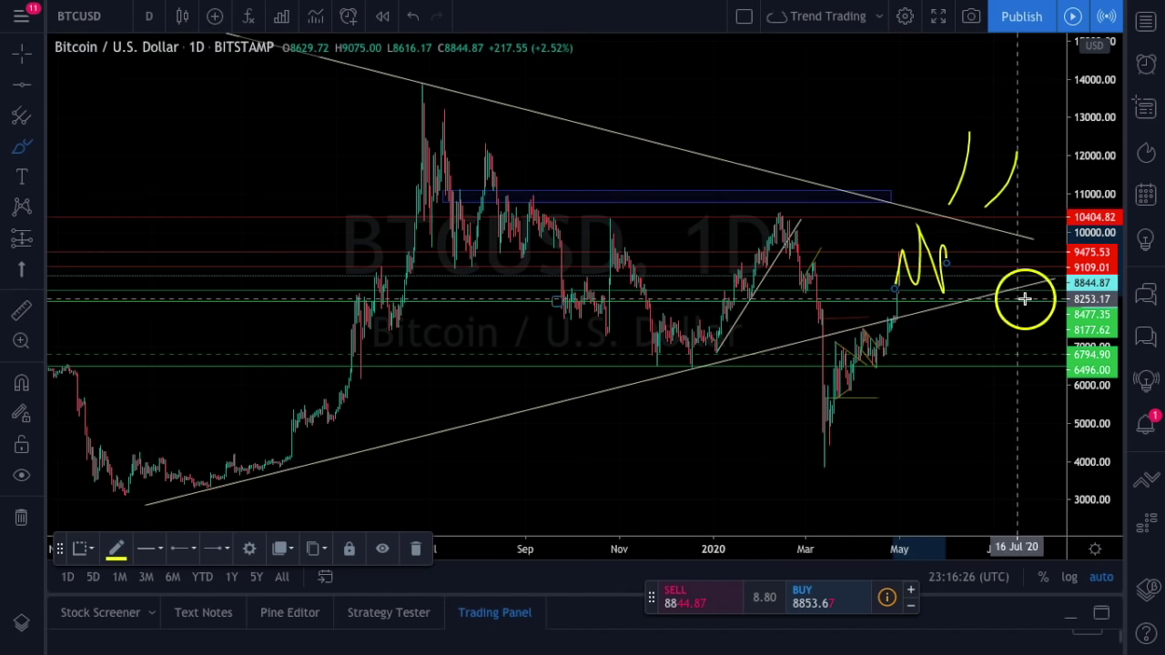
Brush over the rising trendline from June into July and undo the strokes on the triangle.
drag(963, 303, 1040, 283)
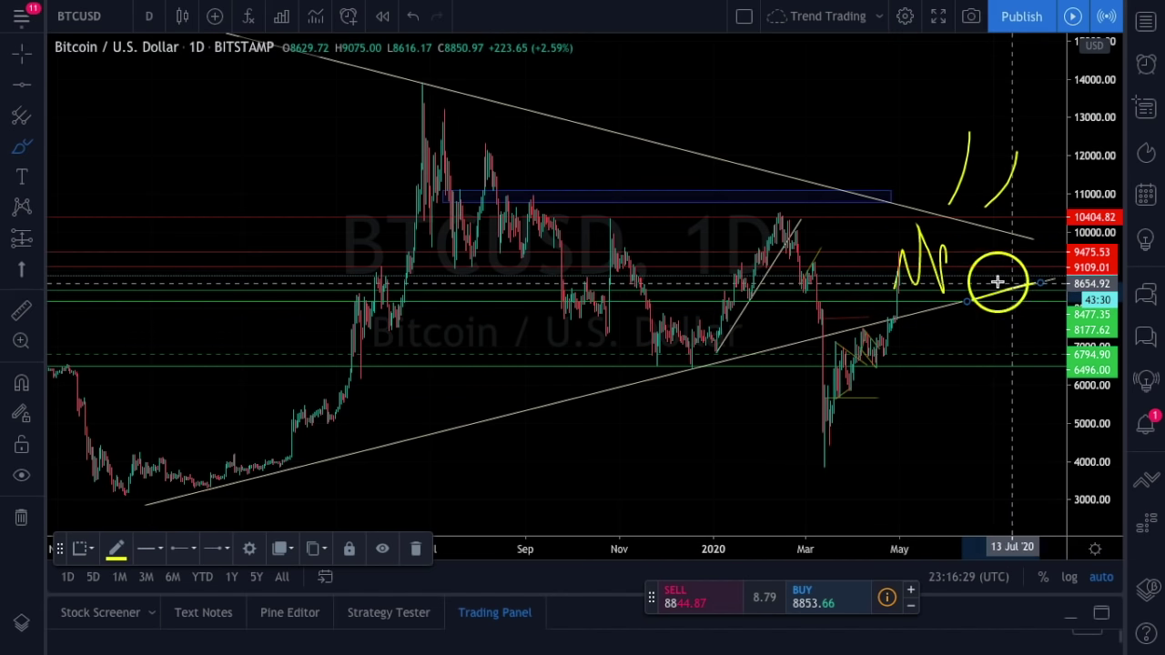
scroll(593, 177, right, 3)
scroll(593, 177, down, 2)
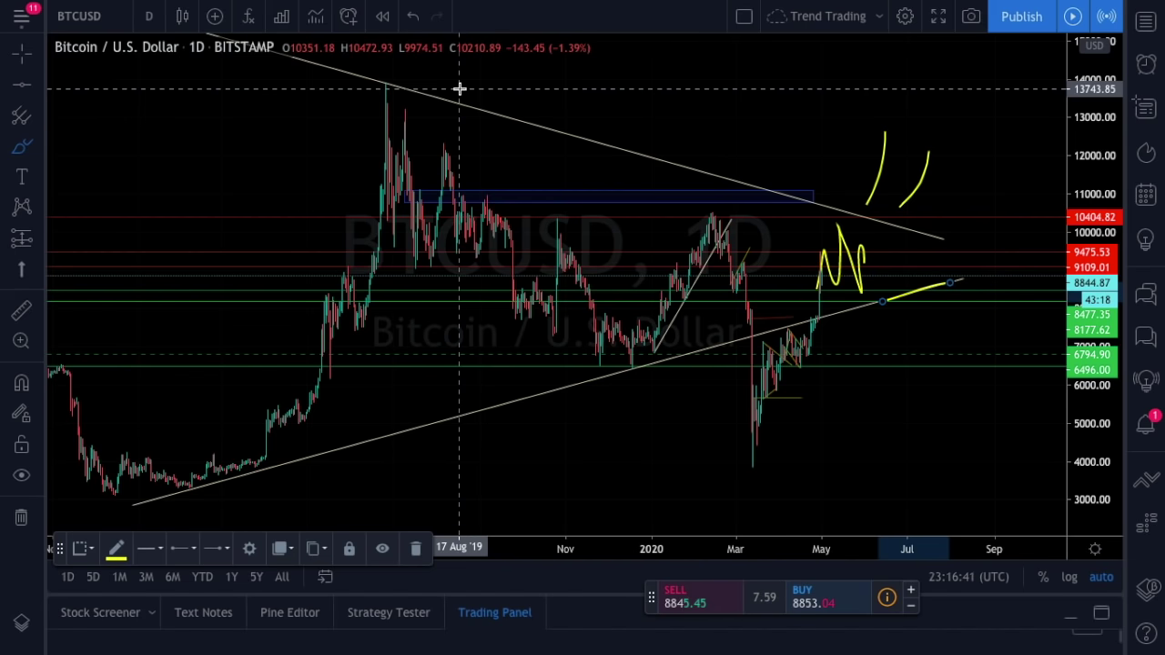
click(413, 17)
click(412, 18)
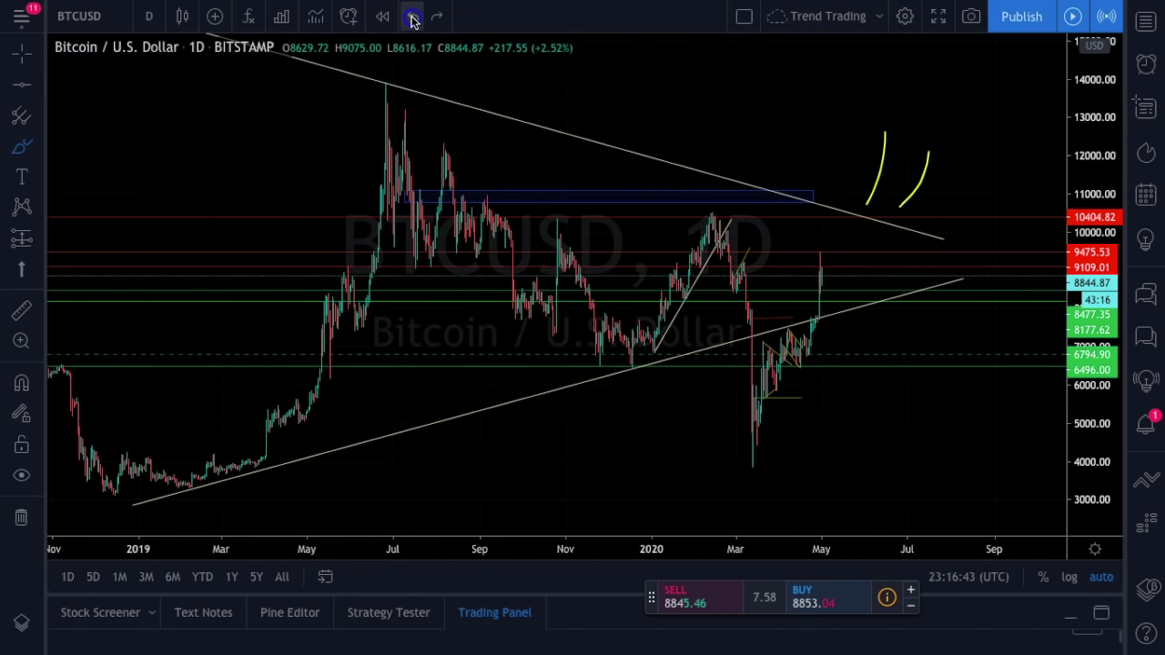
Brush from the latest candles near 8177.62 towards the triangle's apex and undo the stroke.
scroll(871, 252, up, 5)
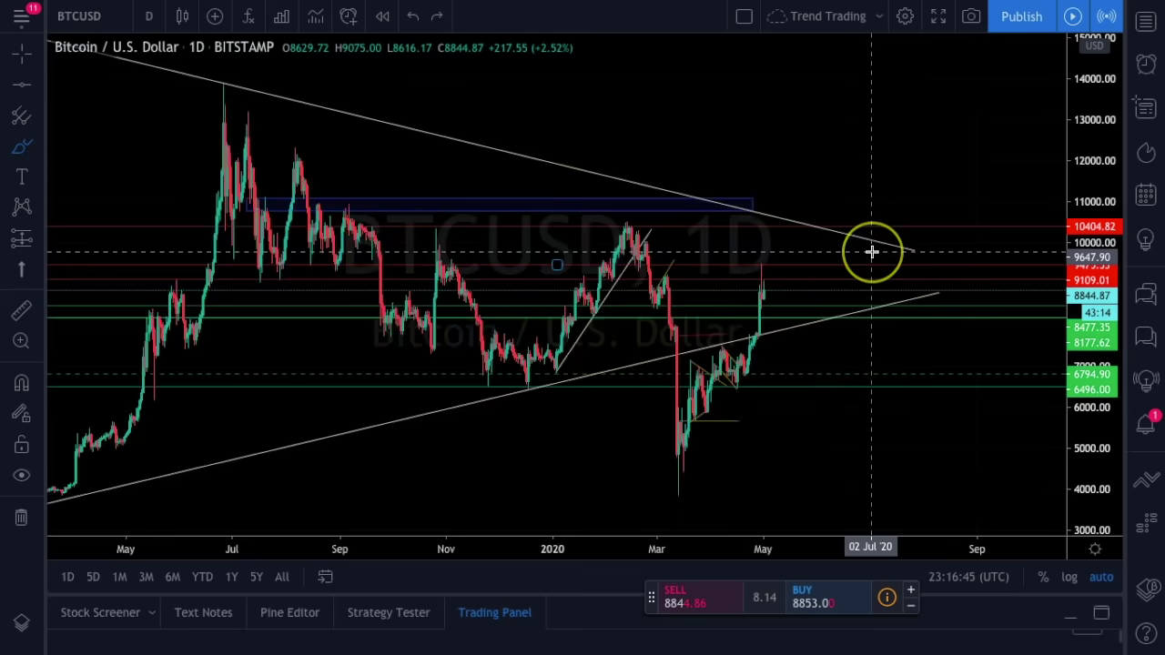
scroll(871, 252, up, 2)
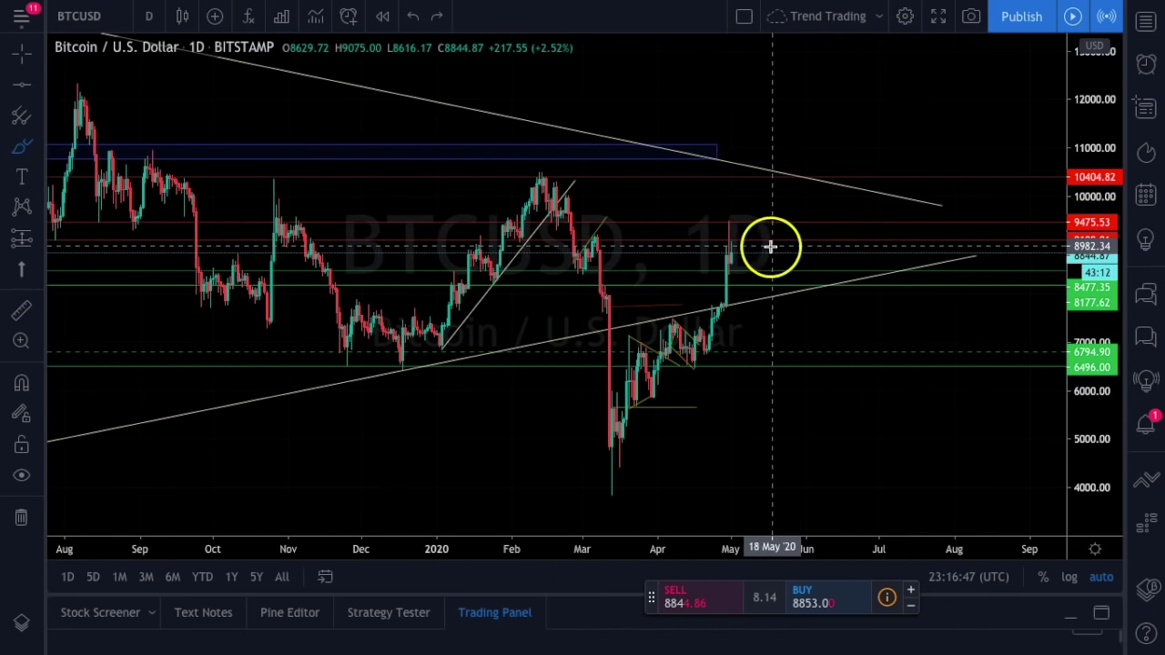
mouse_move(733, 284)
mouse_down()
mouse_move(818, 286)
mouse_move(960, 261)
mouse_up()
click(412, 16)
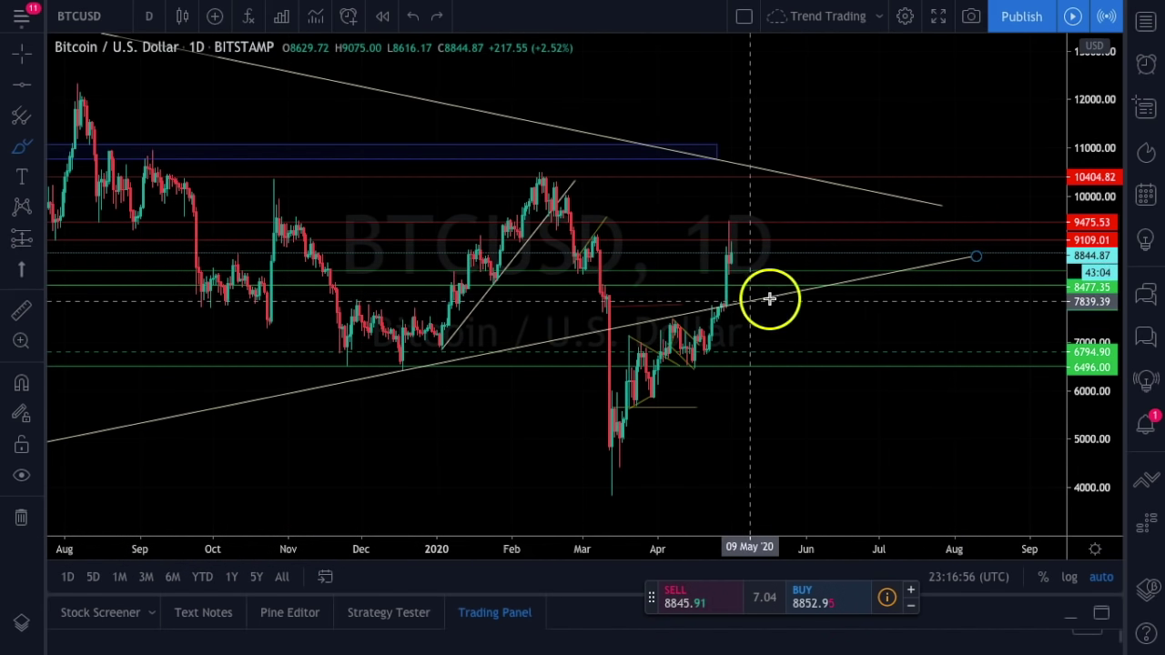
Mark two upward brush arcs starting at the descending trendline in June and July 2020.
scroll(855, 296, down, 3)
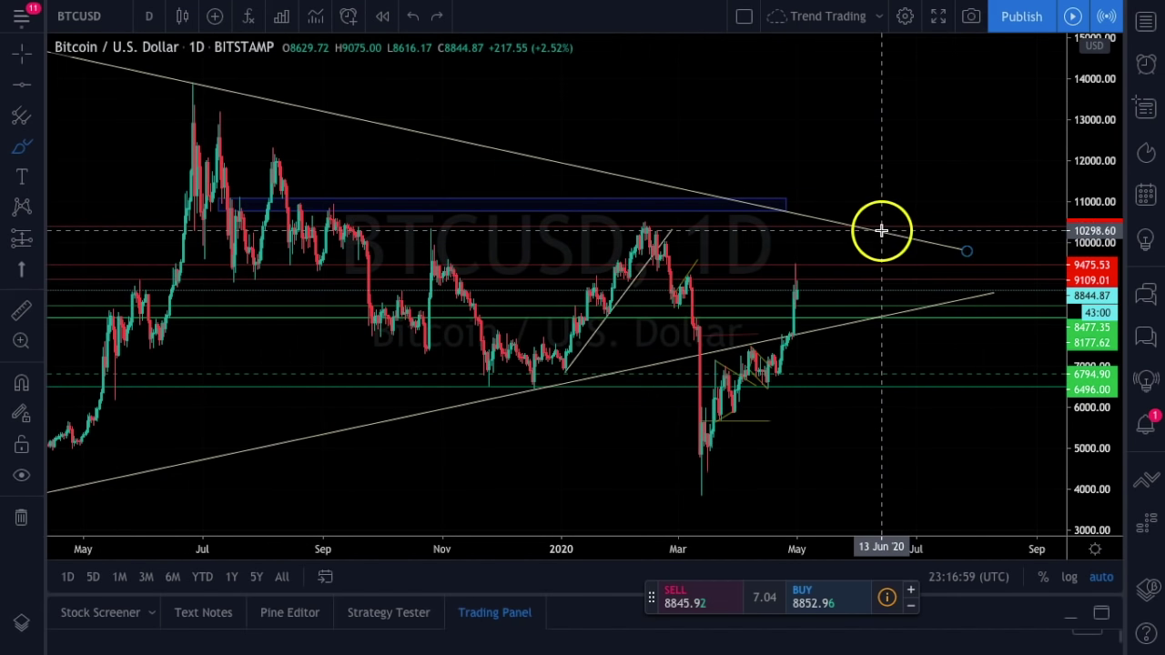
drag(885, 229, 916, 182)
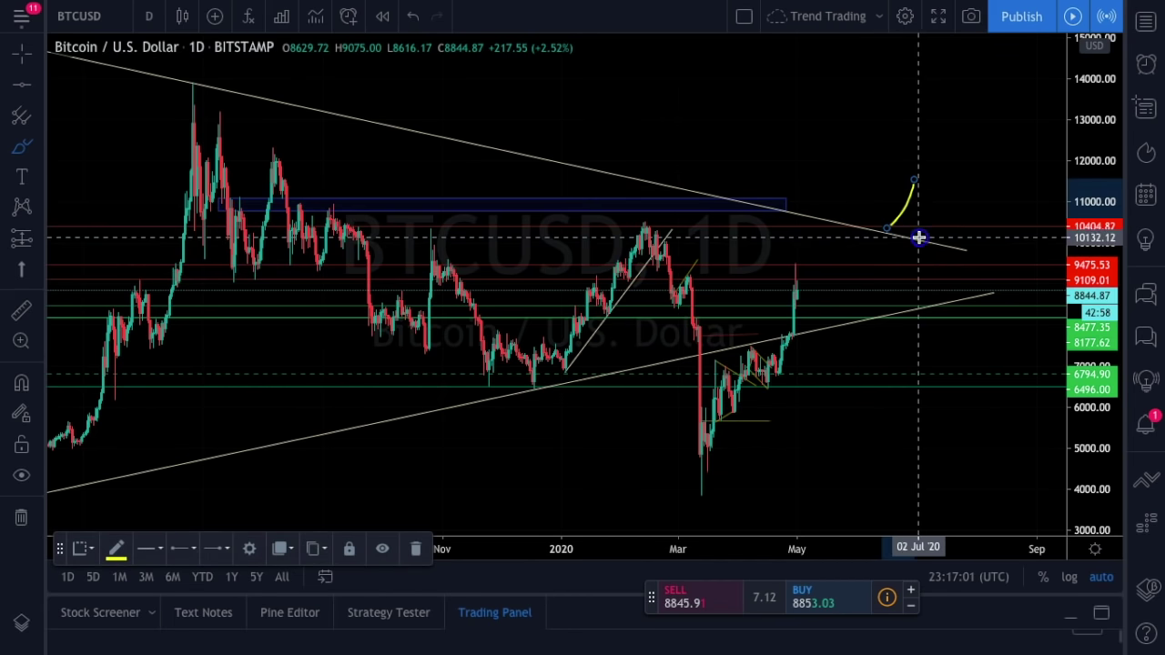
drag(919, 236, 938, 198)
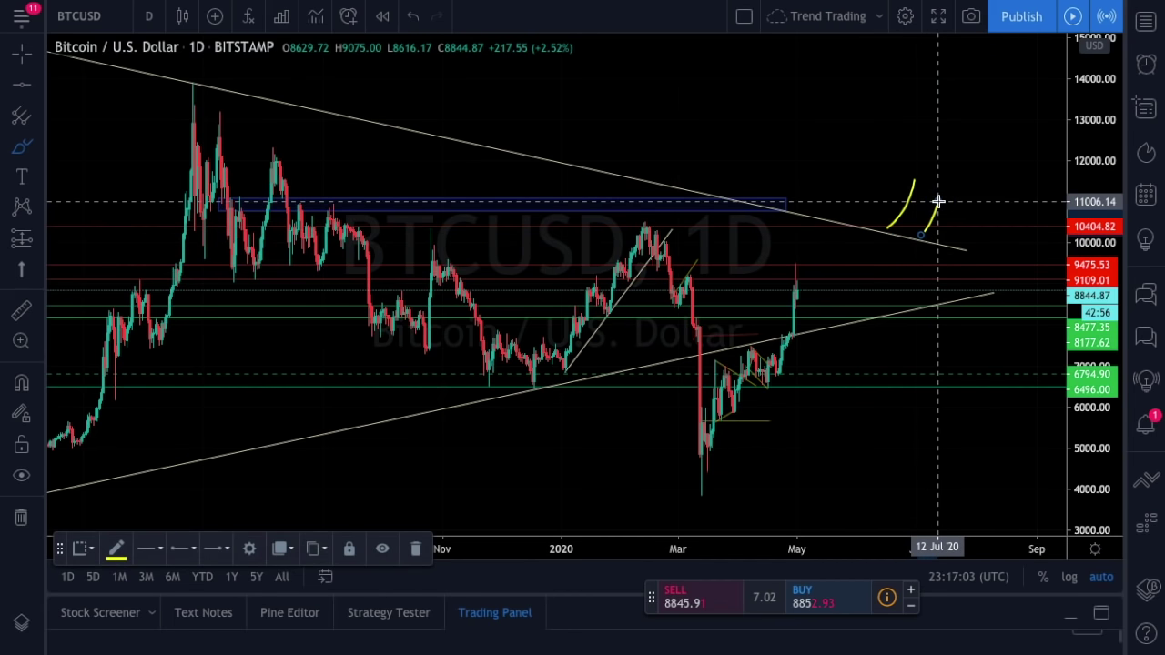
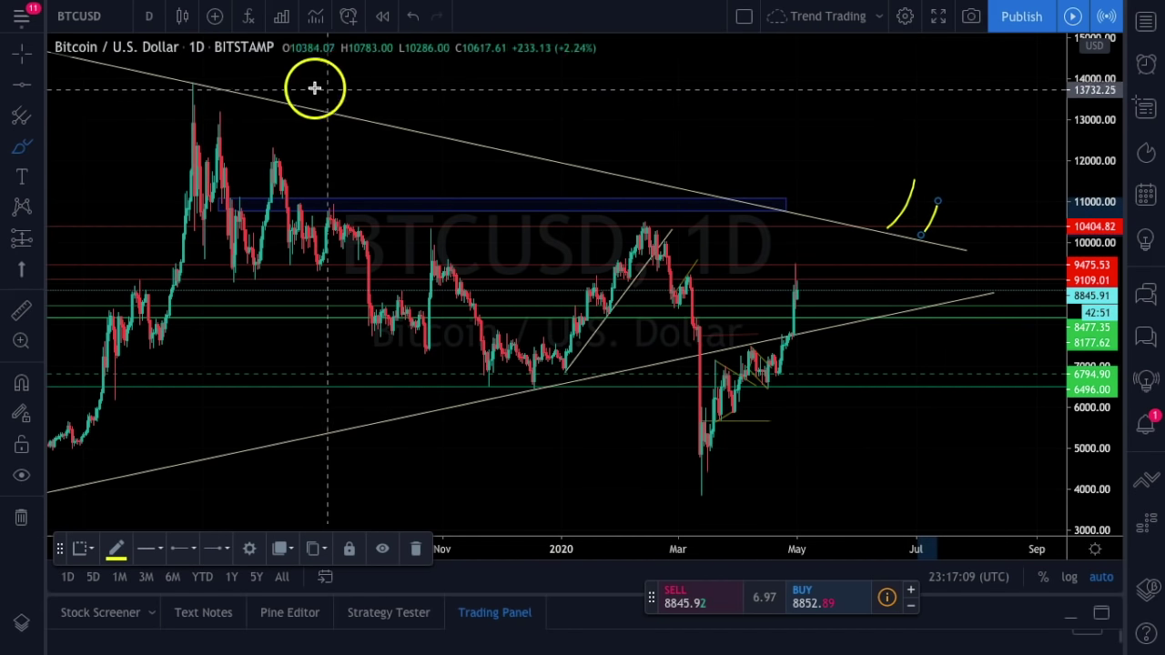
Brush a level near 14000 from the mid-2019 peak into September 2020 with an arc falling from it, and undo all the strokes.
drag(187, 90, 207, 87)
mouse_move(309, 87)
mouse_down()
mouse_move(603, 91)
mouse_move(733, 78)
mouse_move(1065, 91)
mouse_up()
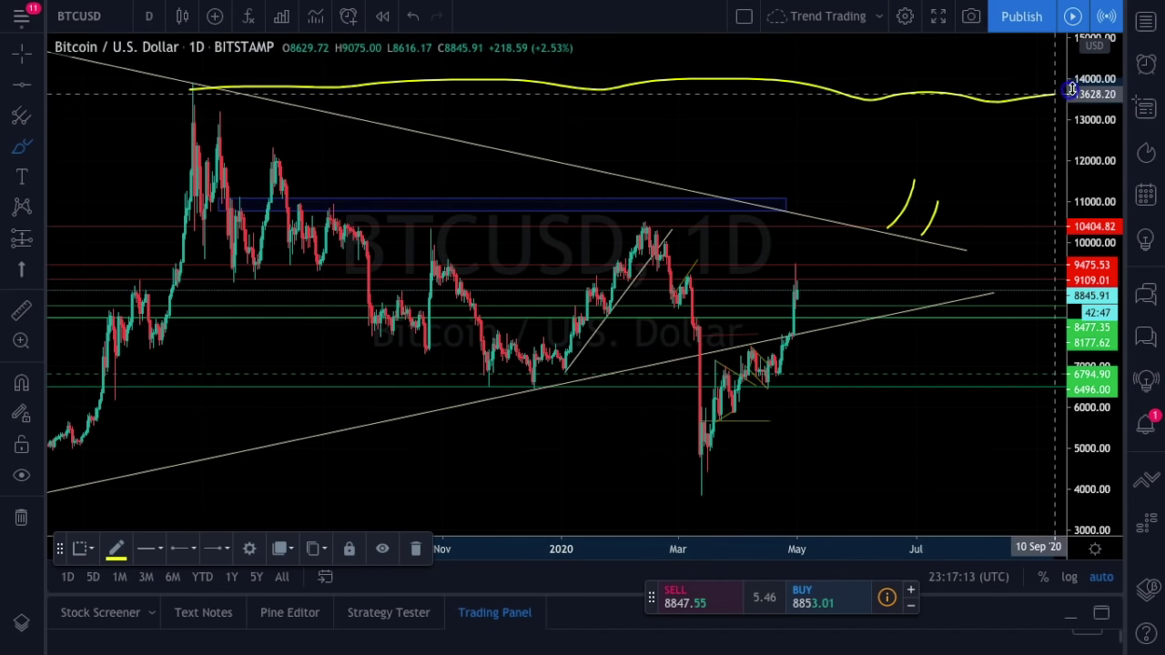
mouse_move(949, 100)
mouse_down()
mouse_move(979, 130)
mouse_move(990, 211)
mouse_up()
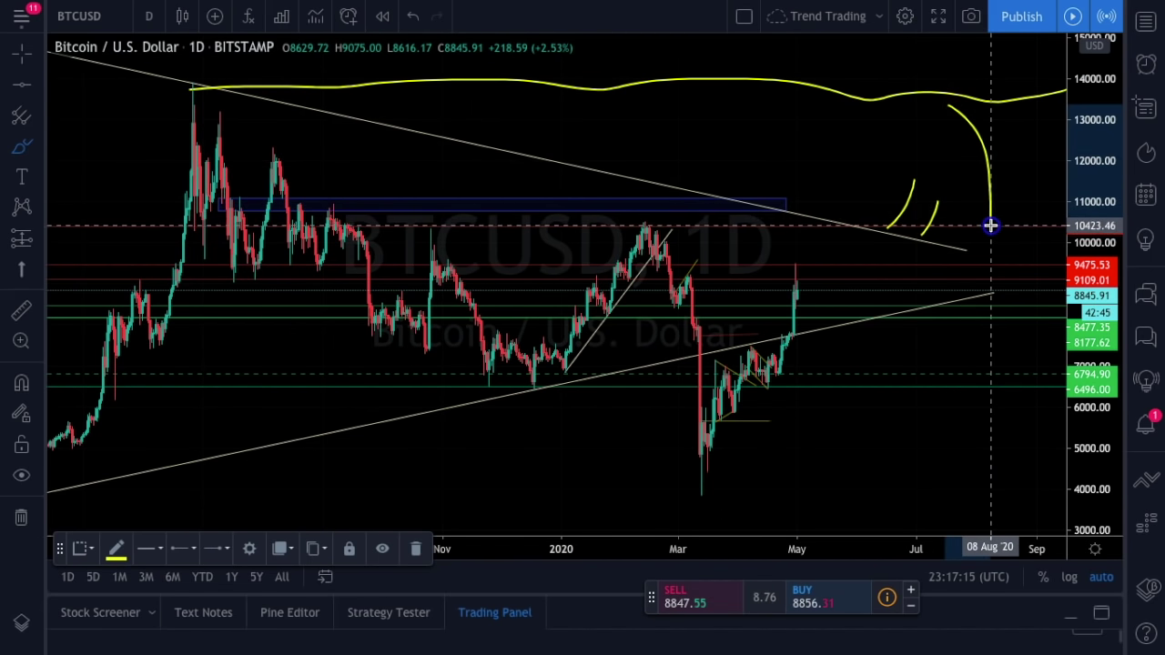
click(987, 227)
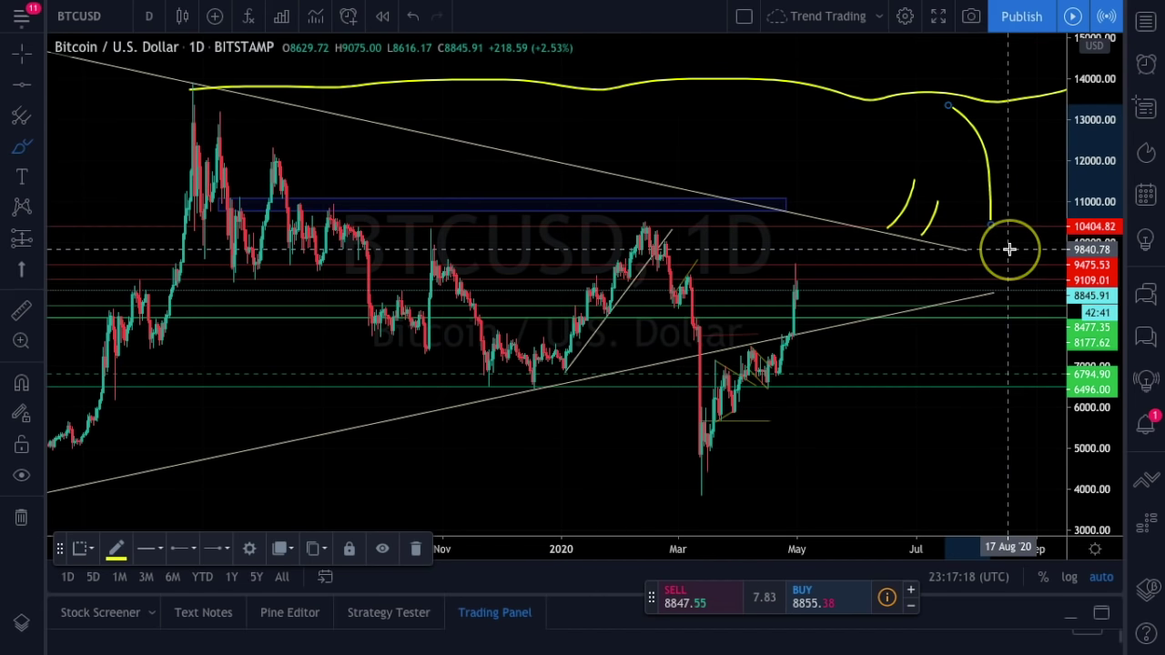
click(412, 24)
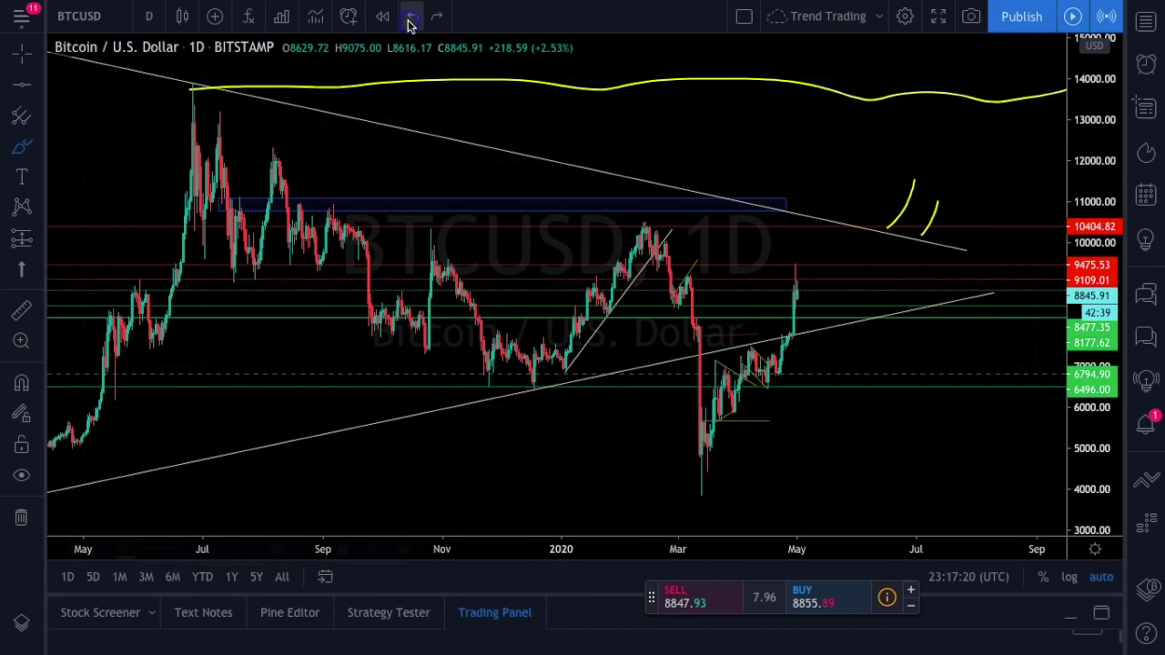
click(409, 24)
Examine the BTCUSD triangle from the late-2018 lows through the latest rally, including the space between its converging trendlines.
scroll(504, 166, down, 5)
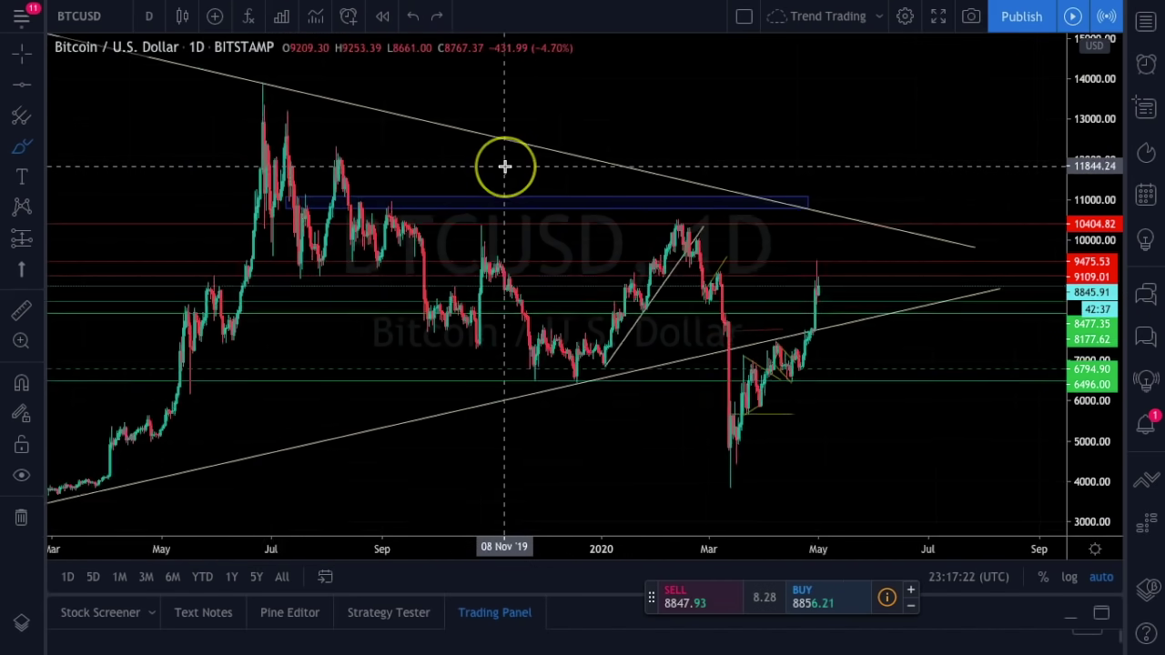
scroll(504, 167, down, 2)
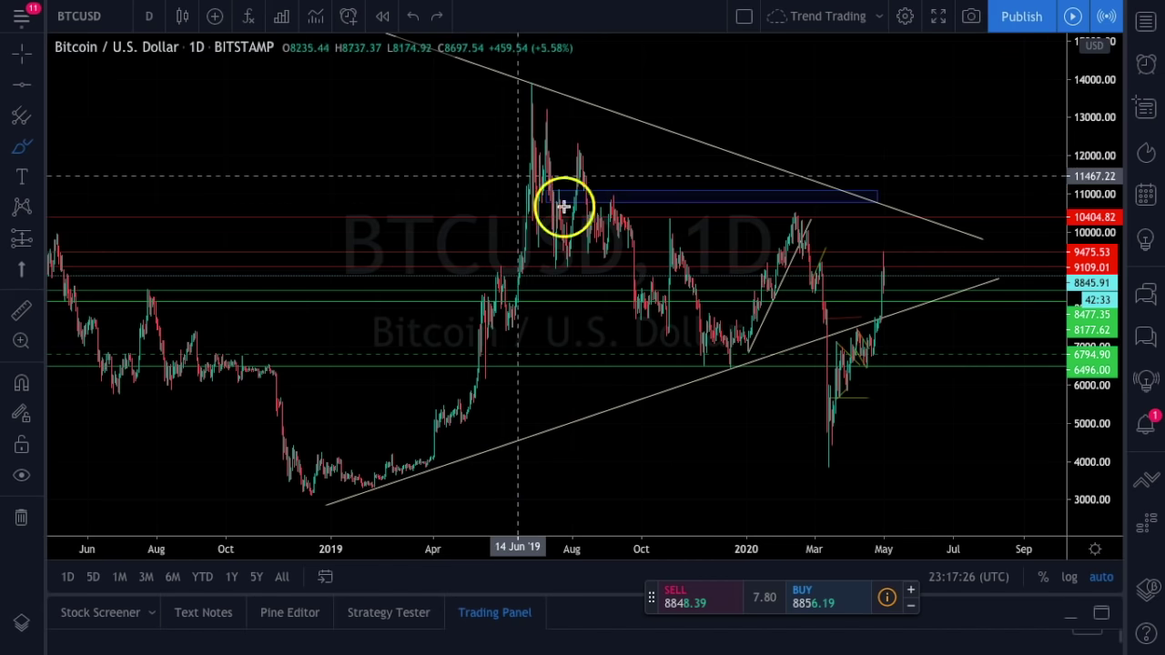
scroll(606, 228, up, 2)
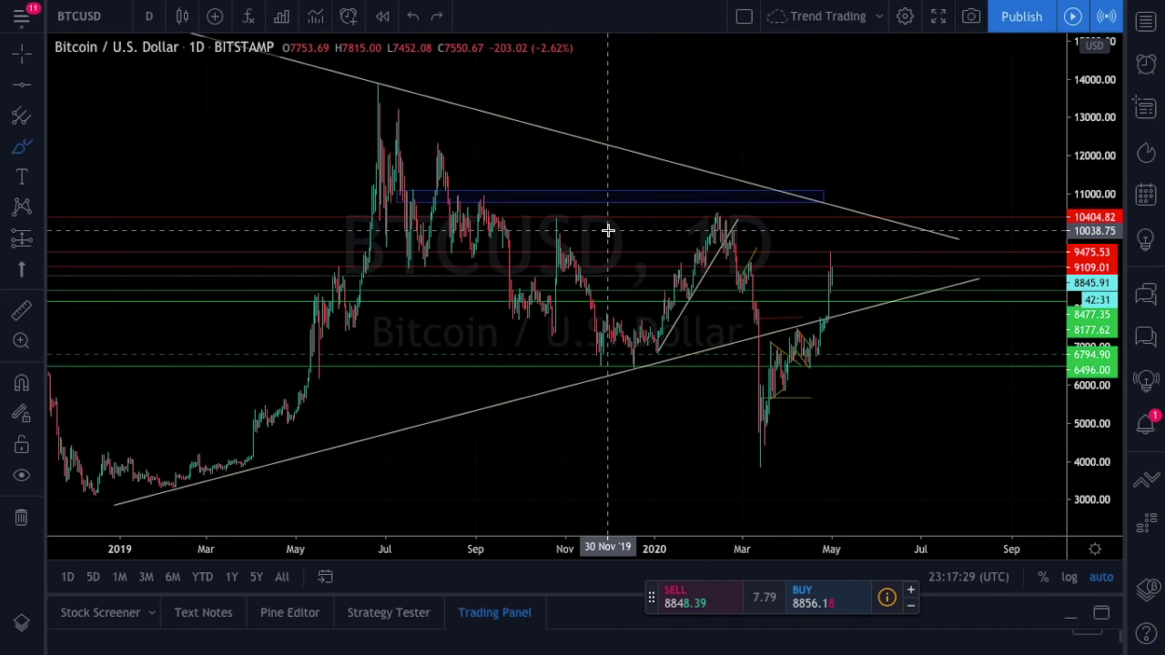
scroll(608, 230, up, 2)
scroll(728, 252, down, 3)
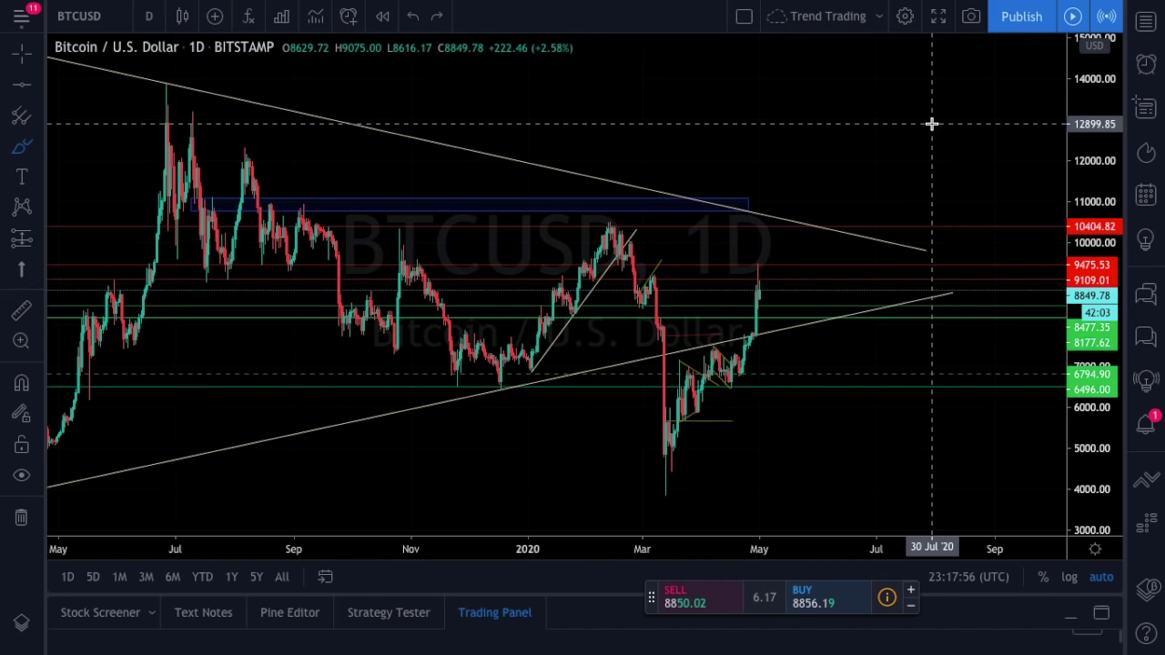
scroll(944, 219, up, 4)
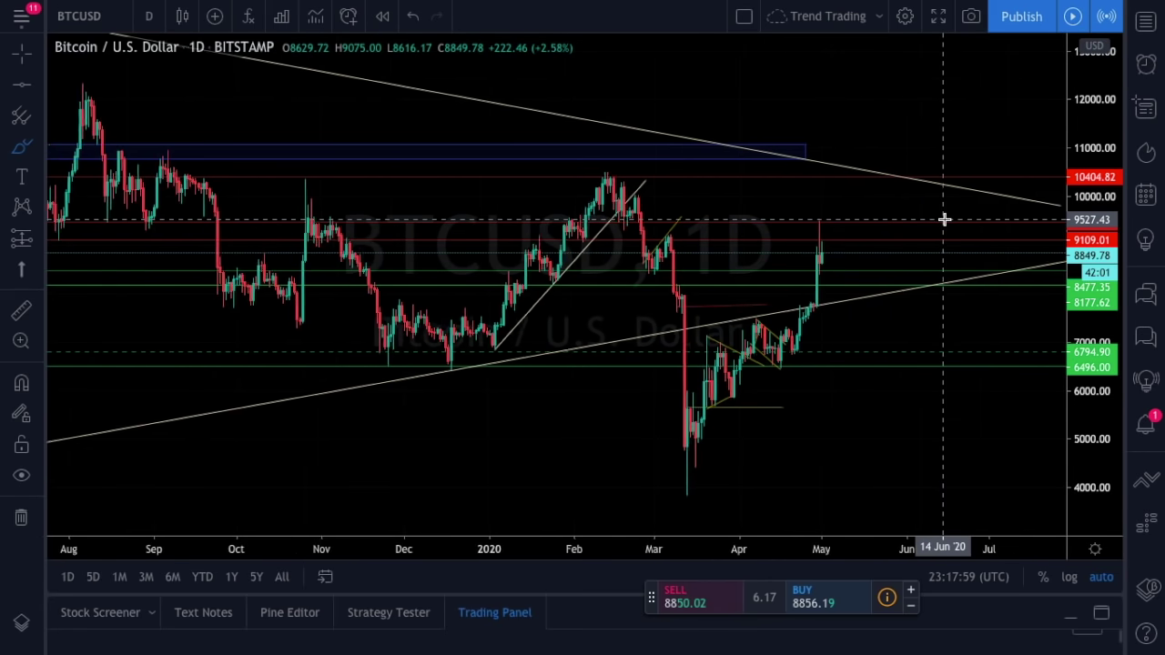
scroll(943, 219, up, 2)
click(959, 213)
Switch the chart to XAUUSD and set its interval to 8 hours.
click(1146, 58)
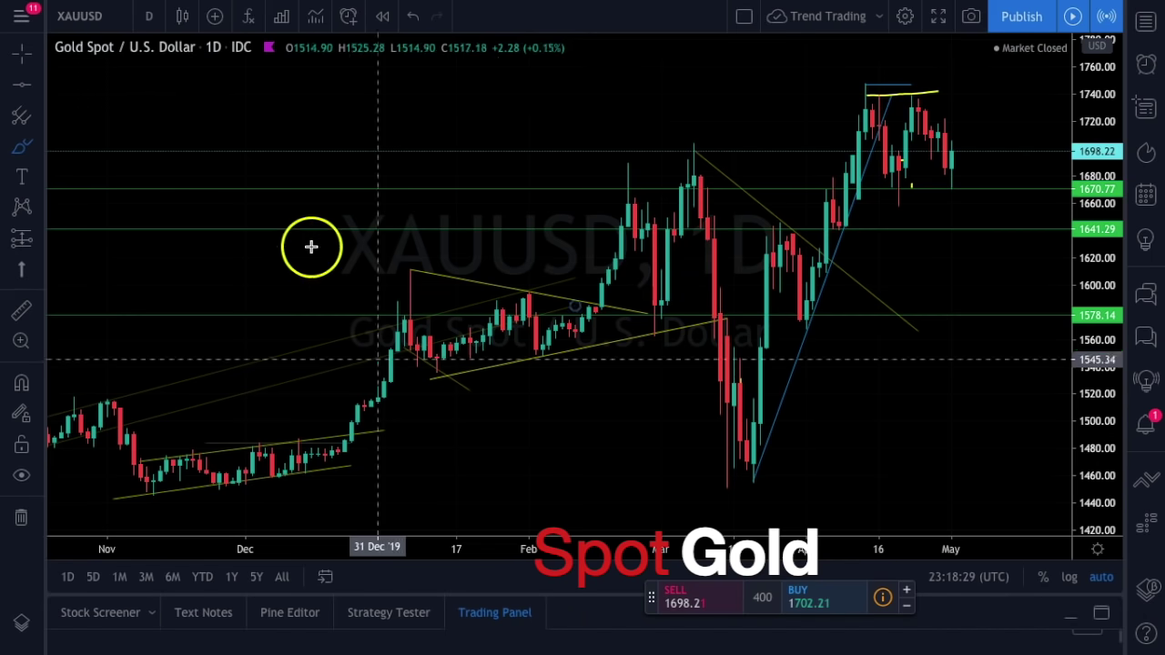
click(148, 16)
click(167, 517)
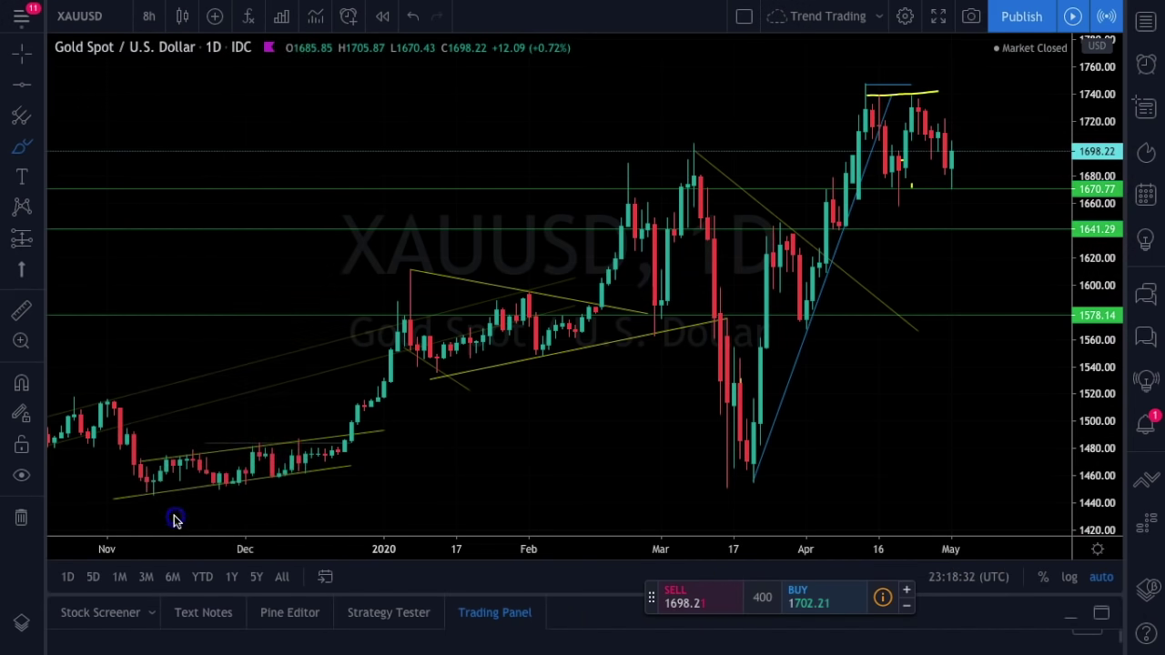
Brush over the April support at 1641.29 and the price swing around the mid-April high, and undo those strokes.
scroll(536, 325, down, 2)
scroll(536, 325, down, 2)
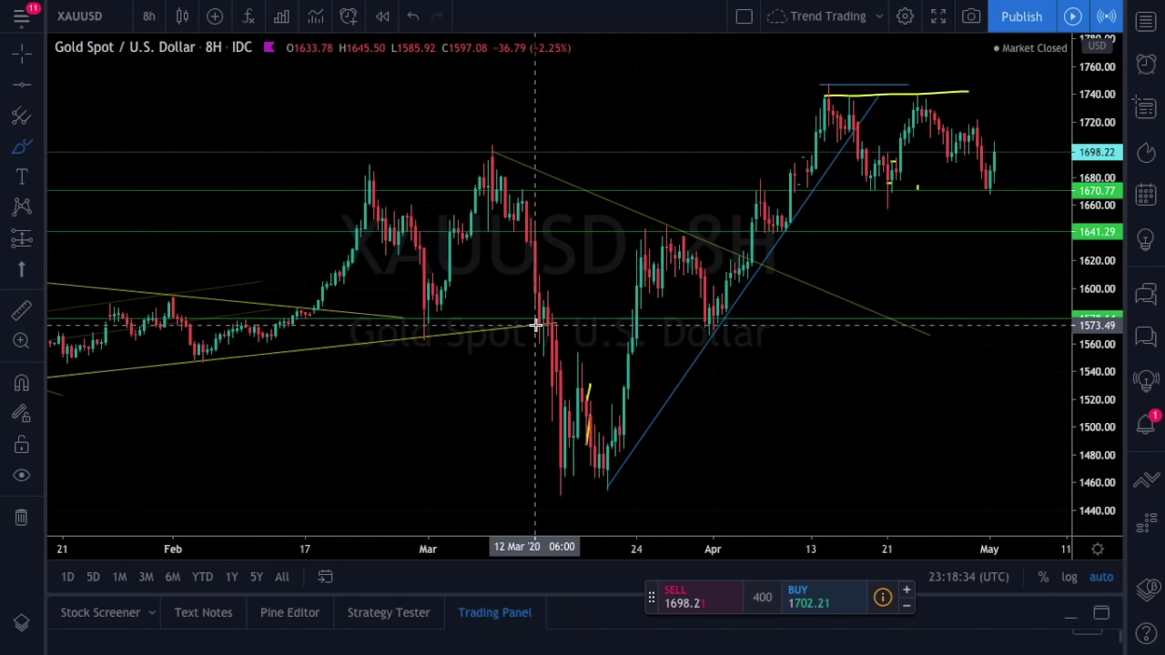
scroll(647, 285, up, 3)
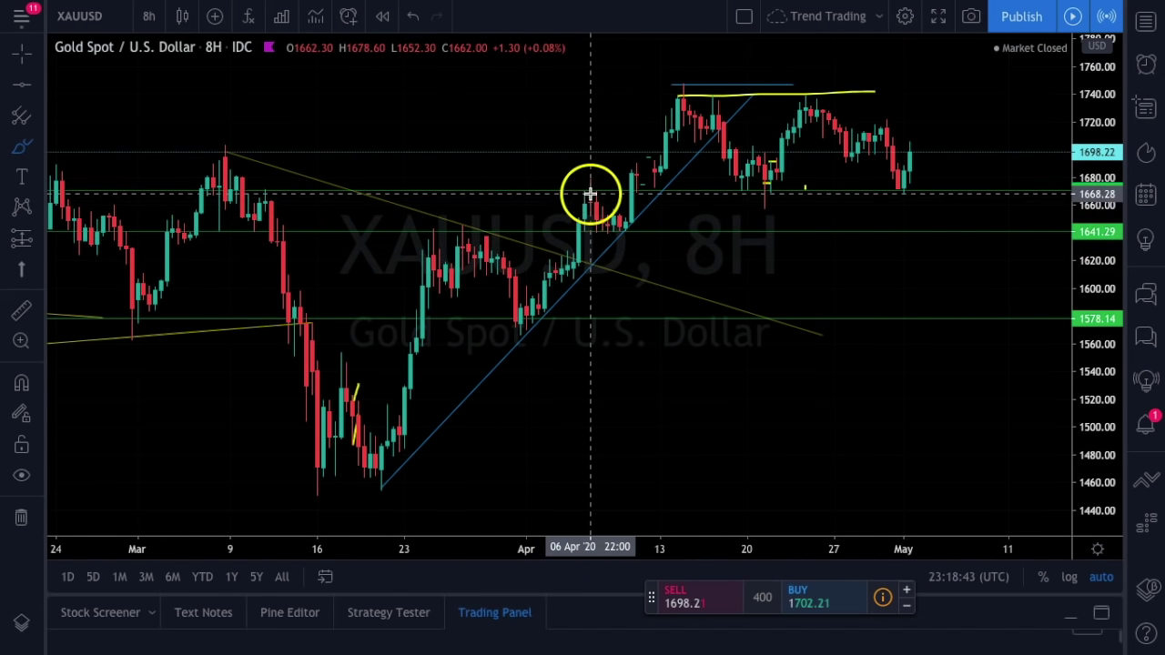
mouse_move(611, 213)
mouse_down()
mouse_move(604, 228)
mouse_move(631, 228)
mouse_up()
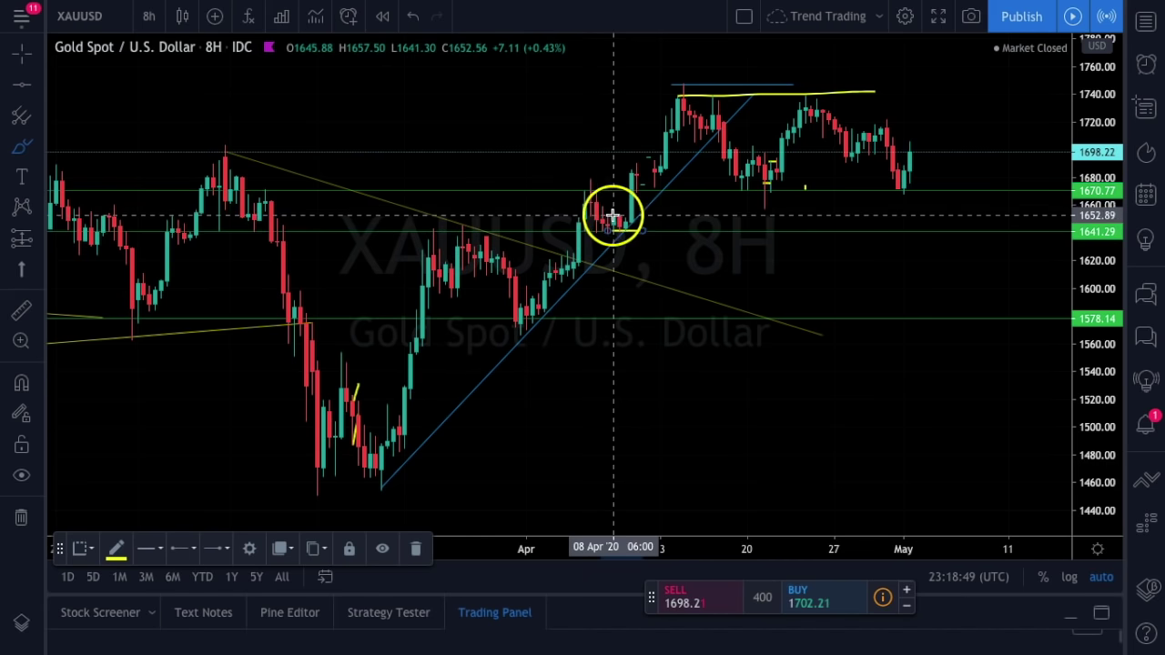
drag(621, 225, 680, 107)
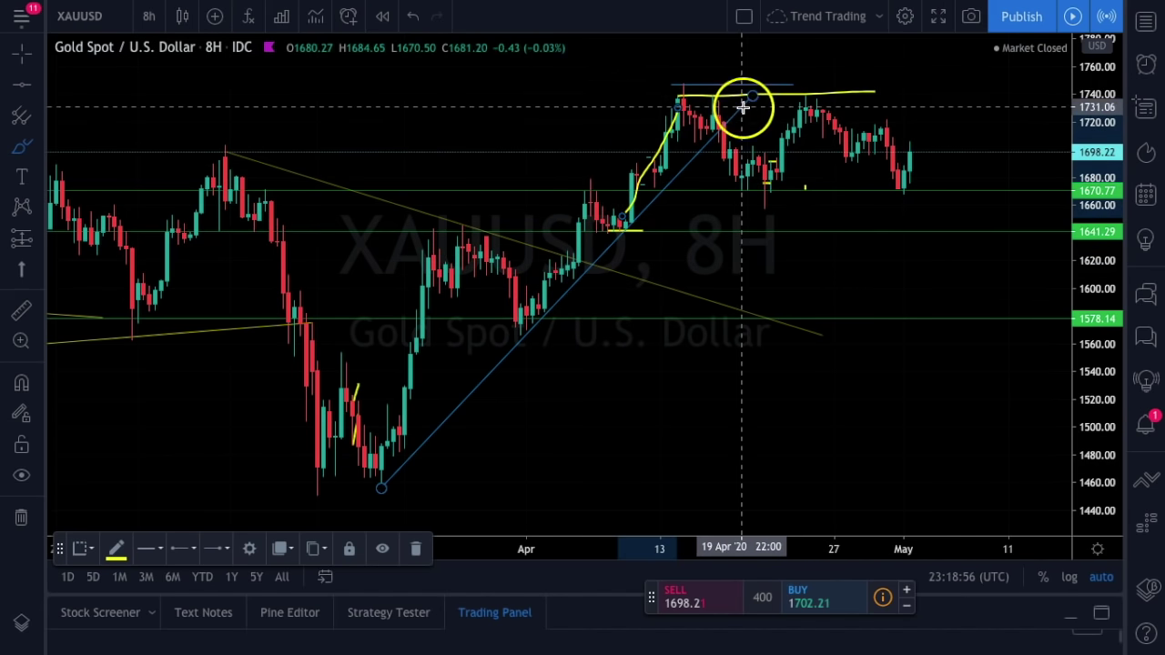
drag(731, 118, 713, 141)
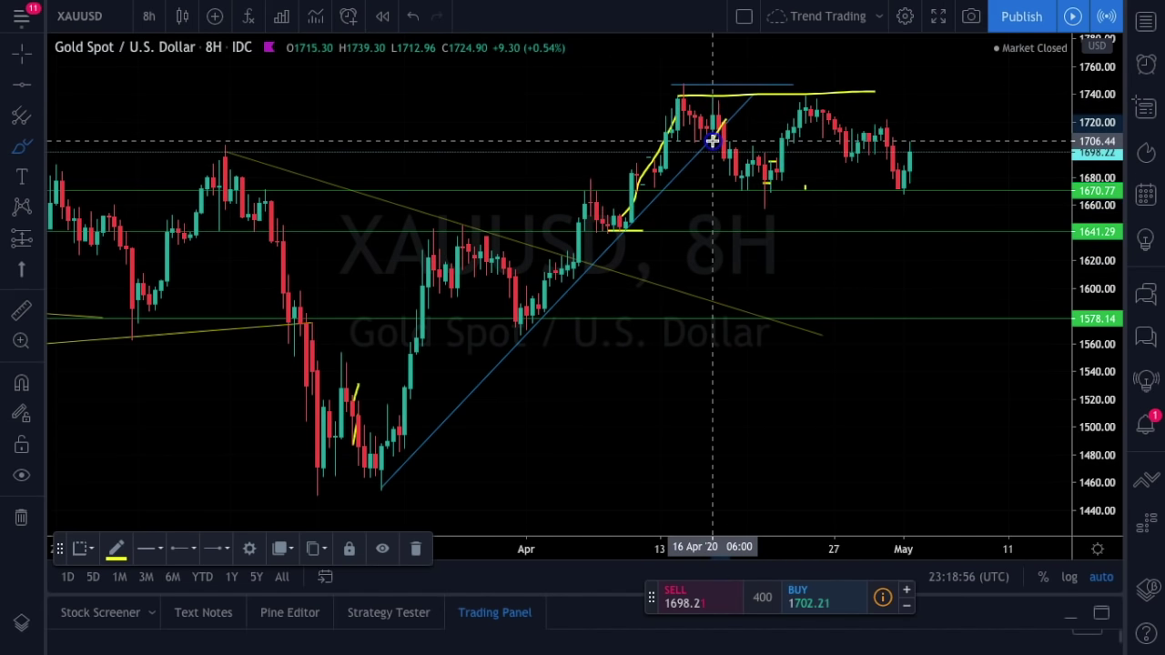
click(412, 16)
click(412, 17)
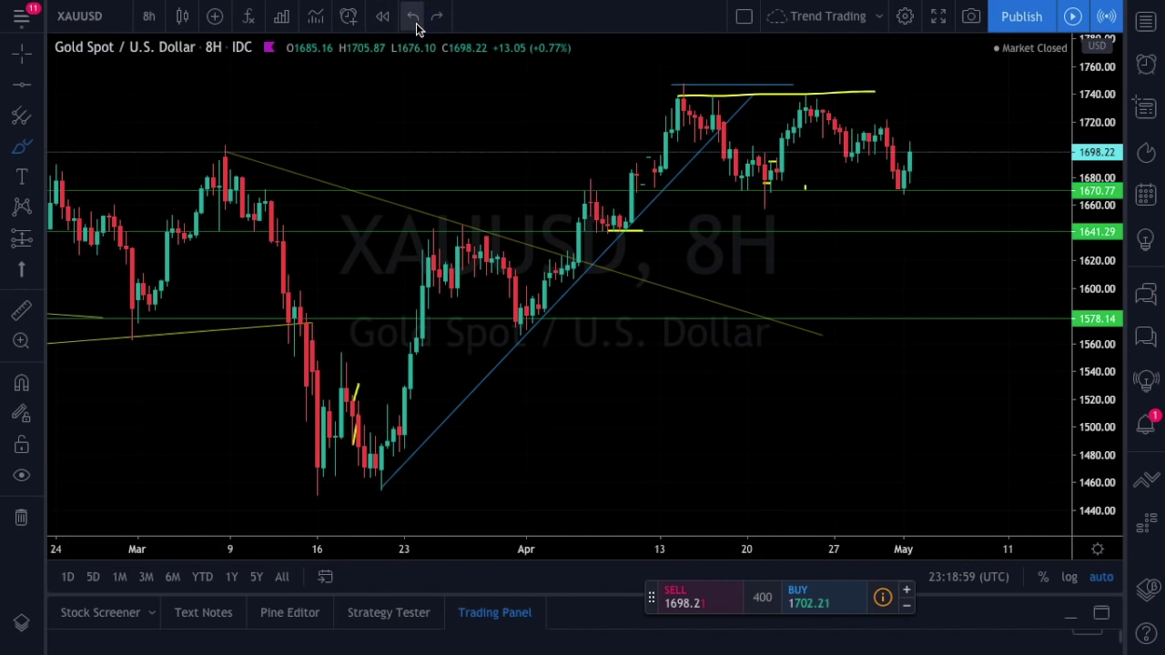
click(414, 18)
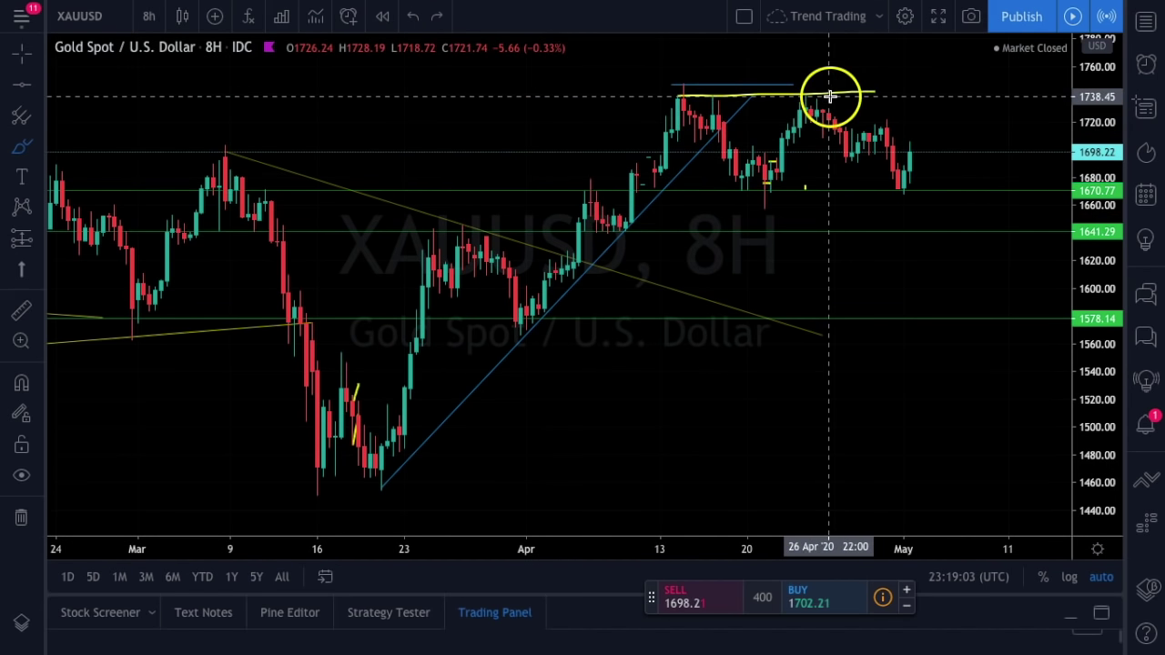
Delete the yellow brush line near 1740 and the blue horizontal line above it along the April highs.
click(22, 55)
click(826, 94)
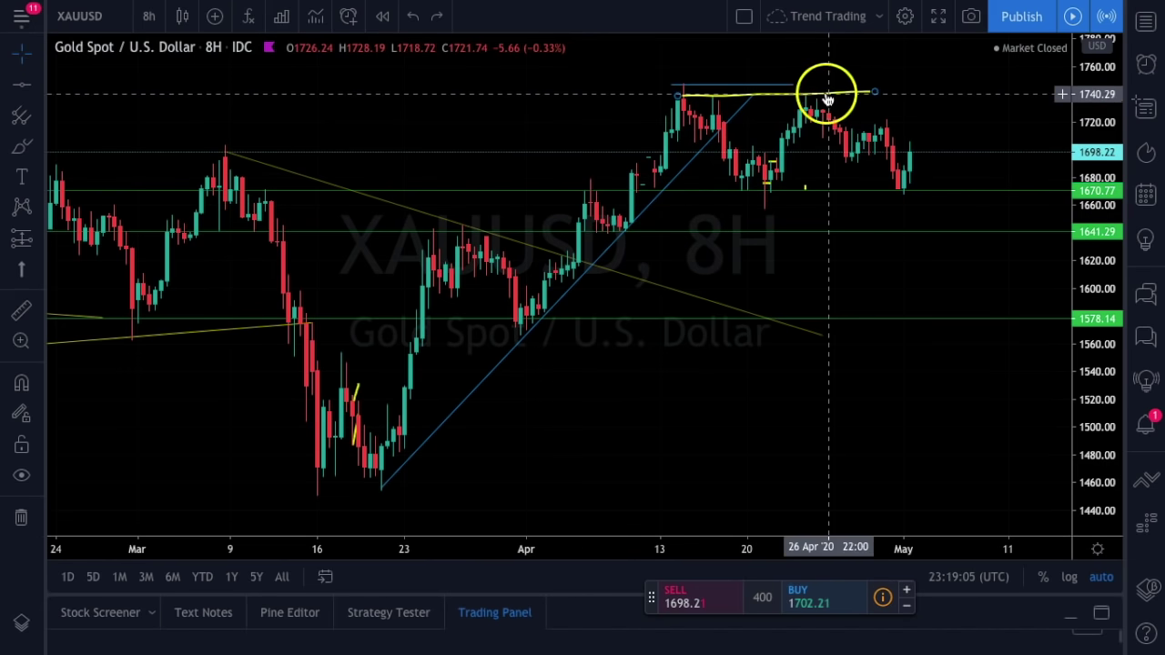
key(Delete)
click(743, 86)
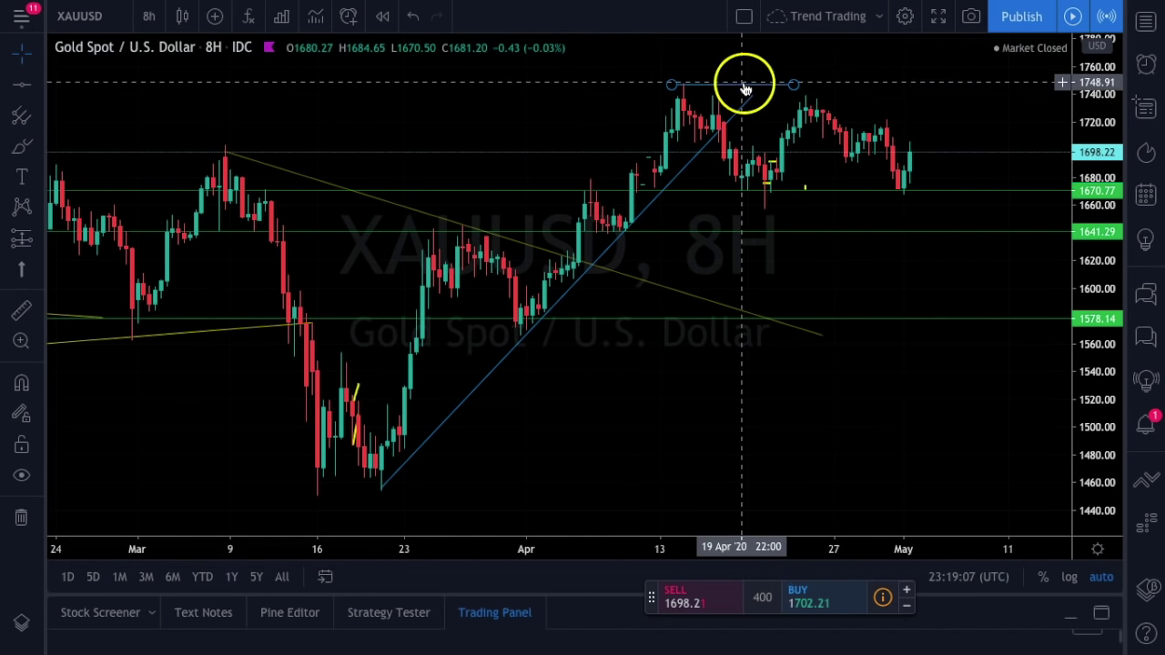
key(Delete)
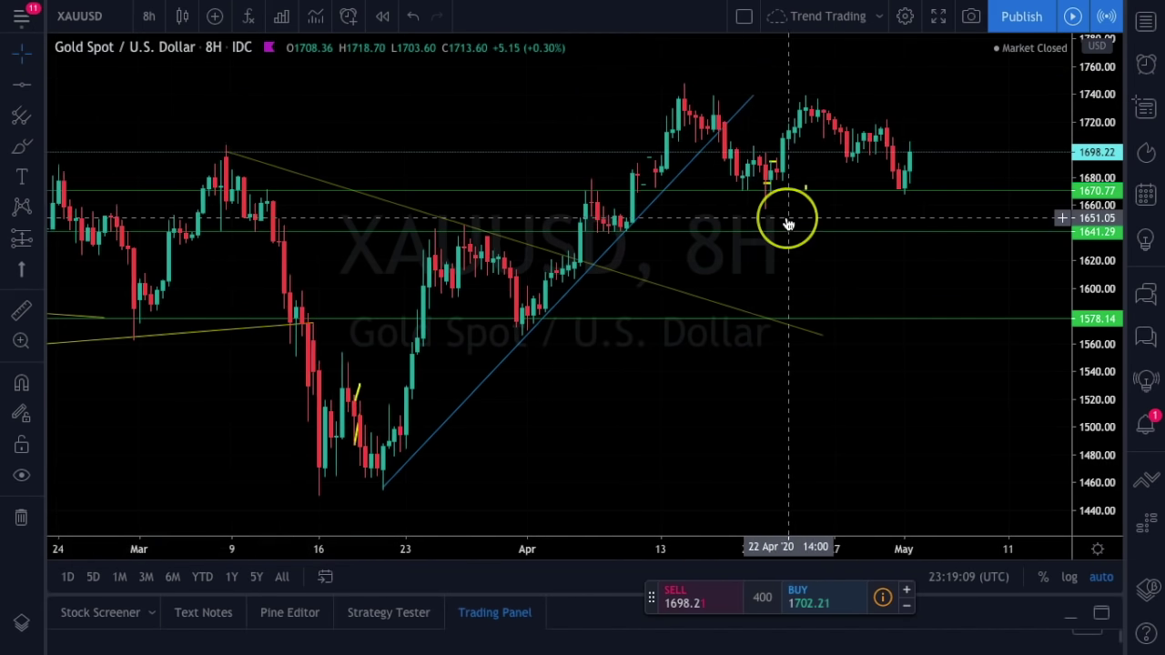
scroll(786, 222, down, 4)
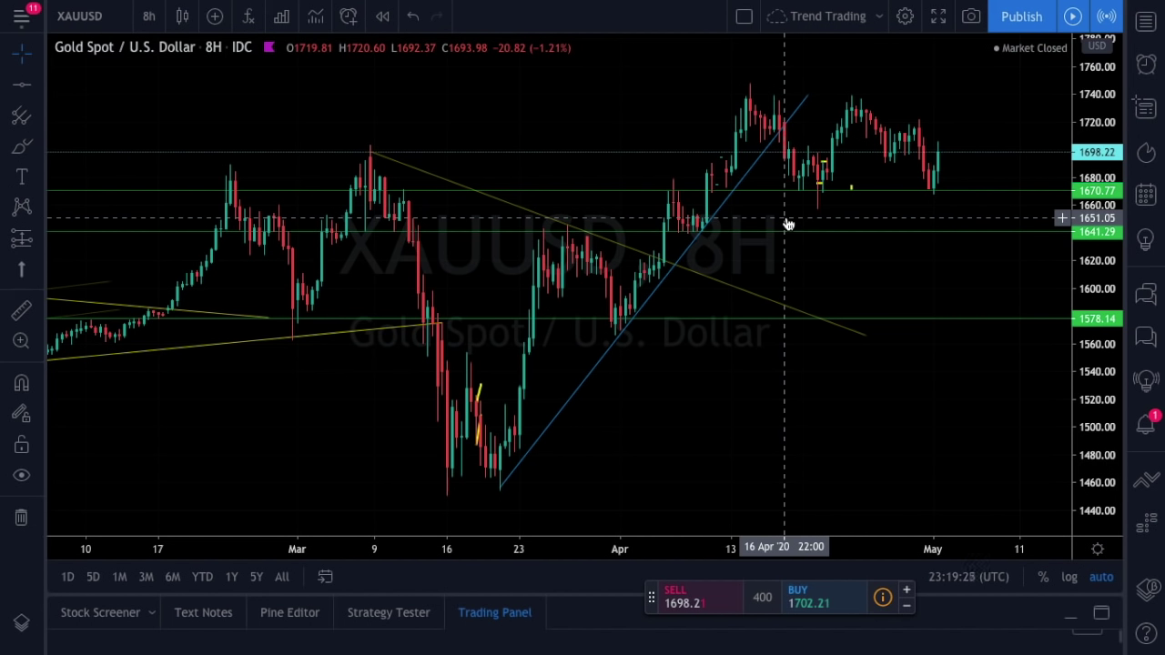
Brush a resistance line along the XAUUSD April highs just below 1740, from mid-April to the latest candles.
scroll(860, 299, up, 5)
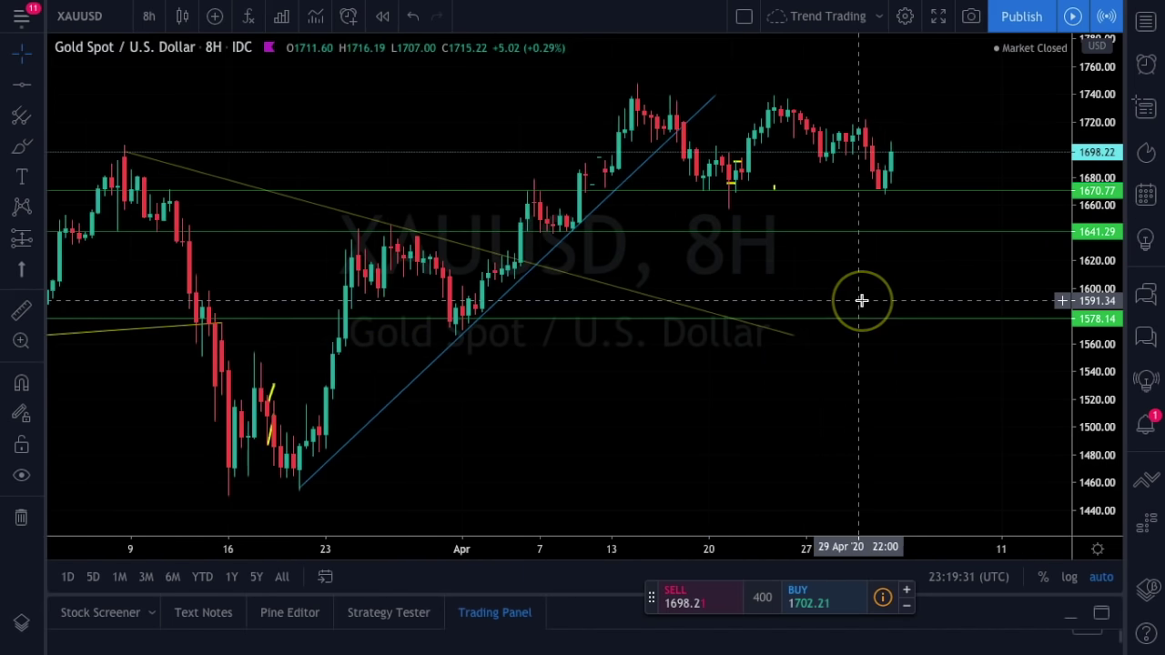
scroll(861, 299, down, 5)
drag(720, 161, 760, 107)
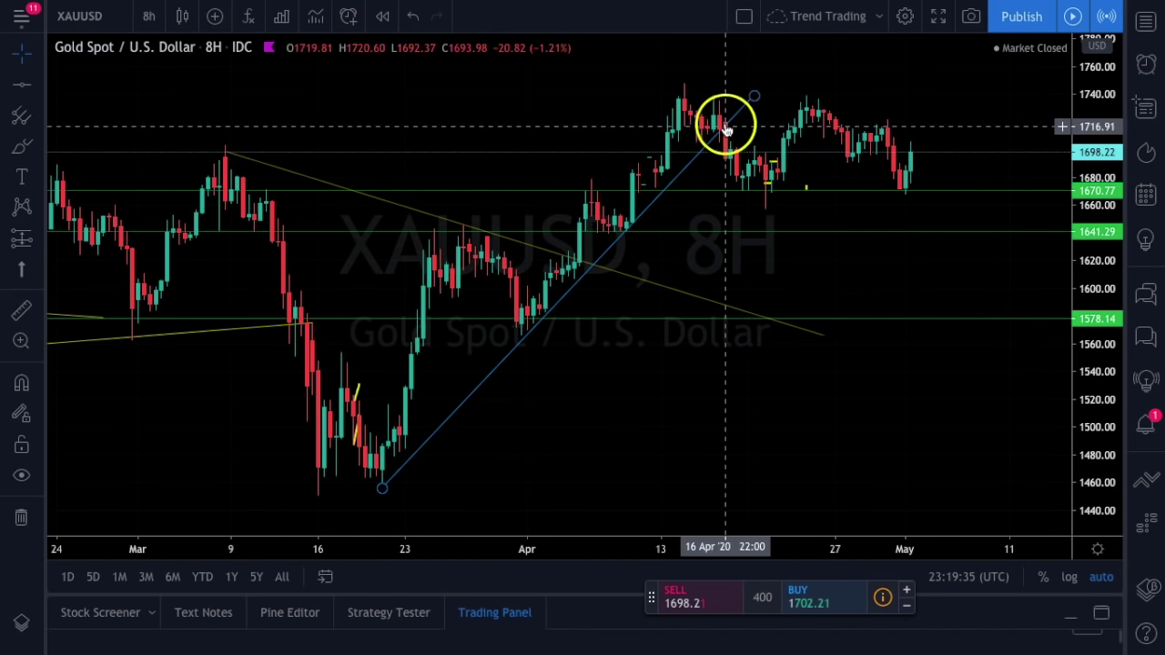
click(22, 146)
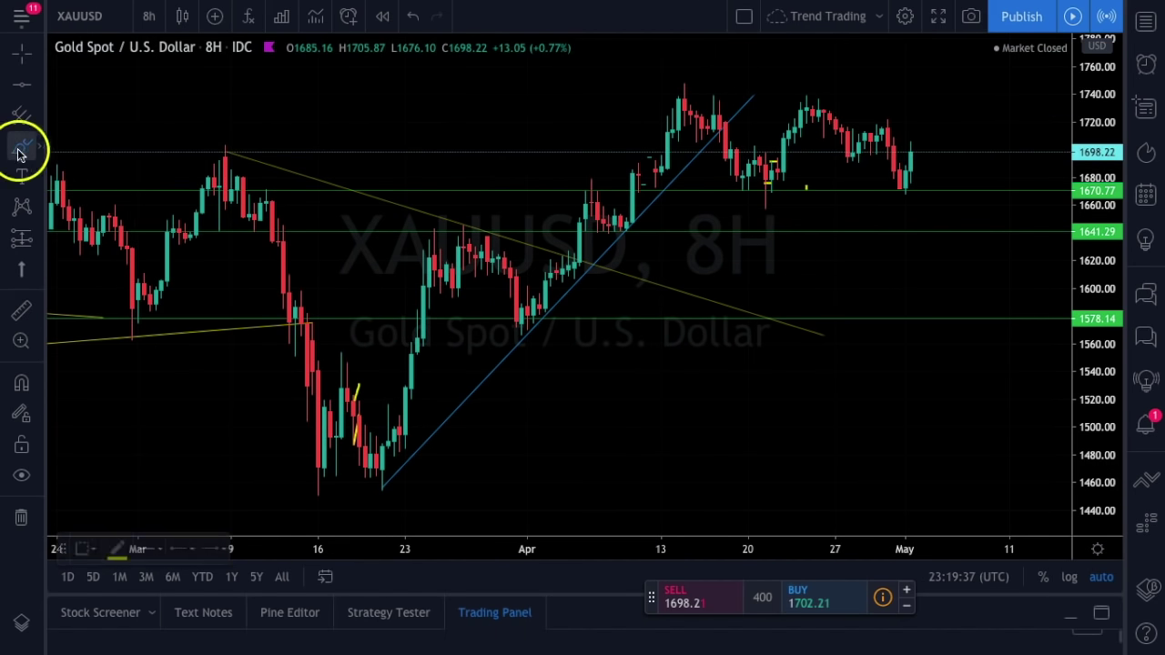
drag(664, 99, 903, 97)
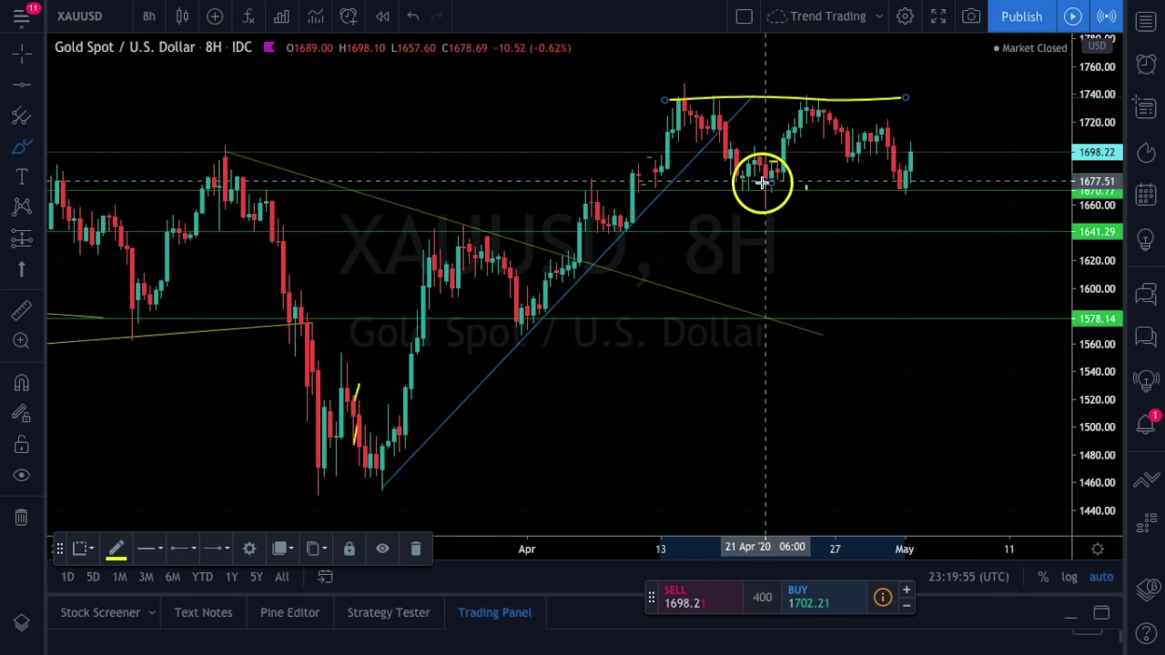
Brush over the rally from the 21 April low, undo that stroke, and brush a breakout path rising from the resistance to about 1773.
drag(767, 171, 815, 112)
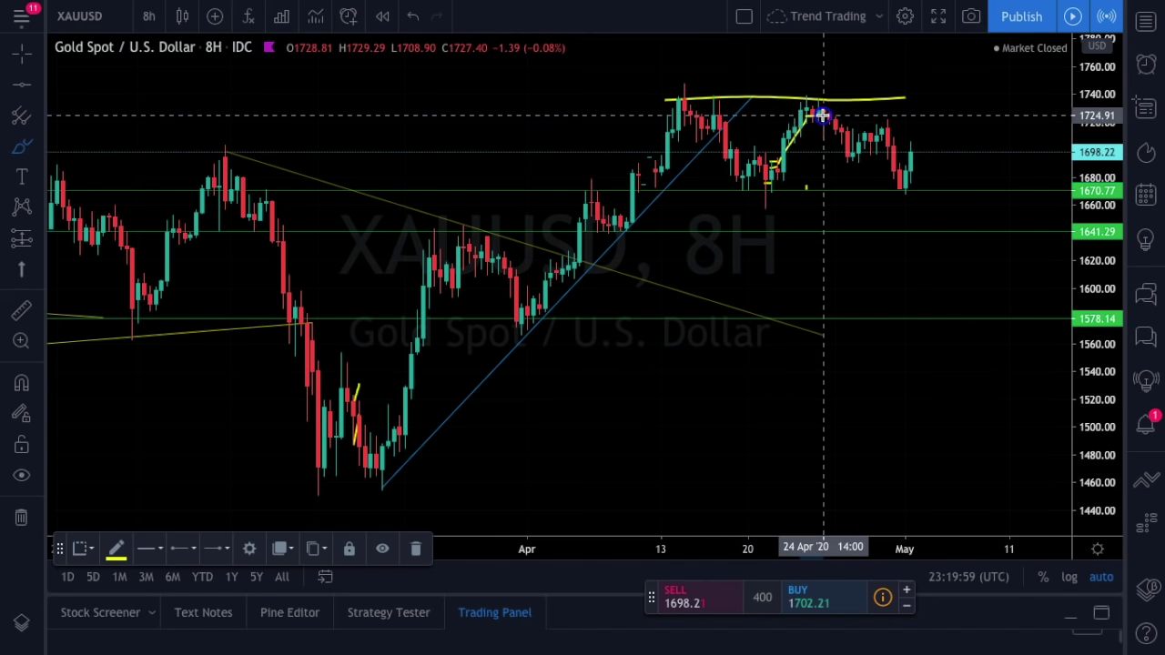
click(412, 18)
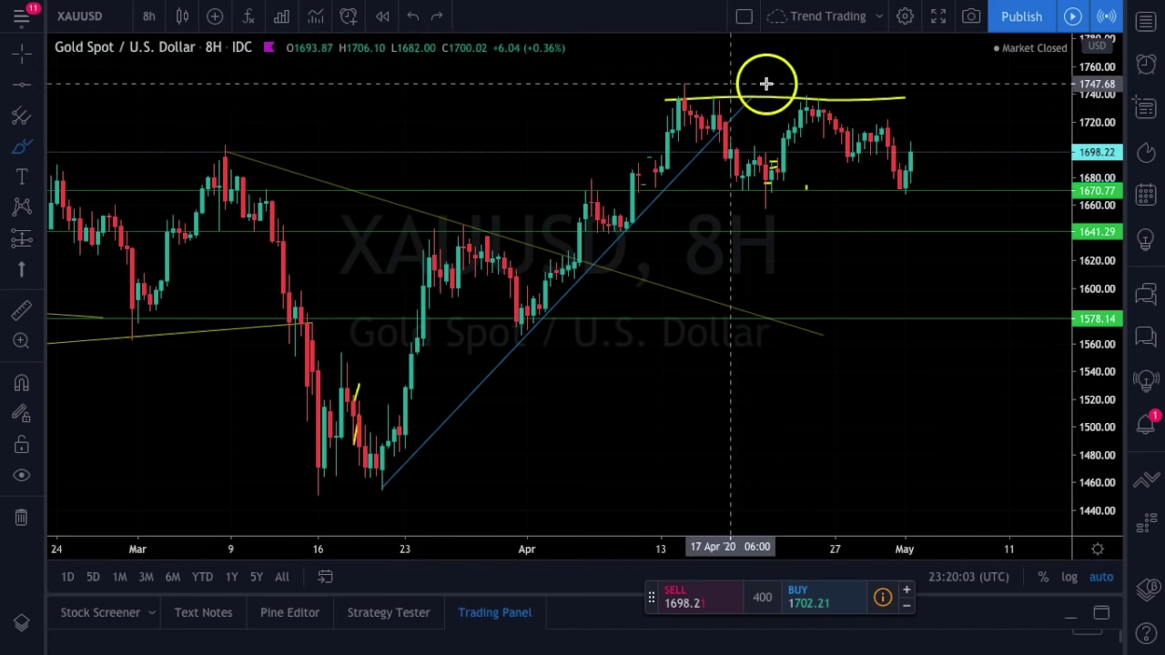
mouse_move(822, 96)
mouse_down()
mouse_move(838, 82)
mouse_move(863, 96)
mouse_move(913, 48)
mouse_up()
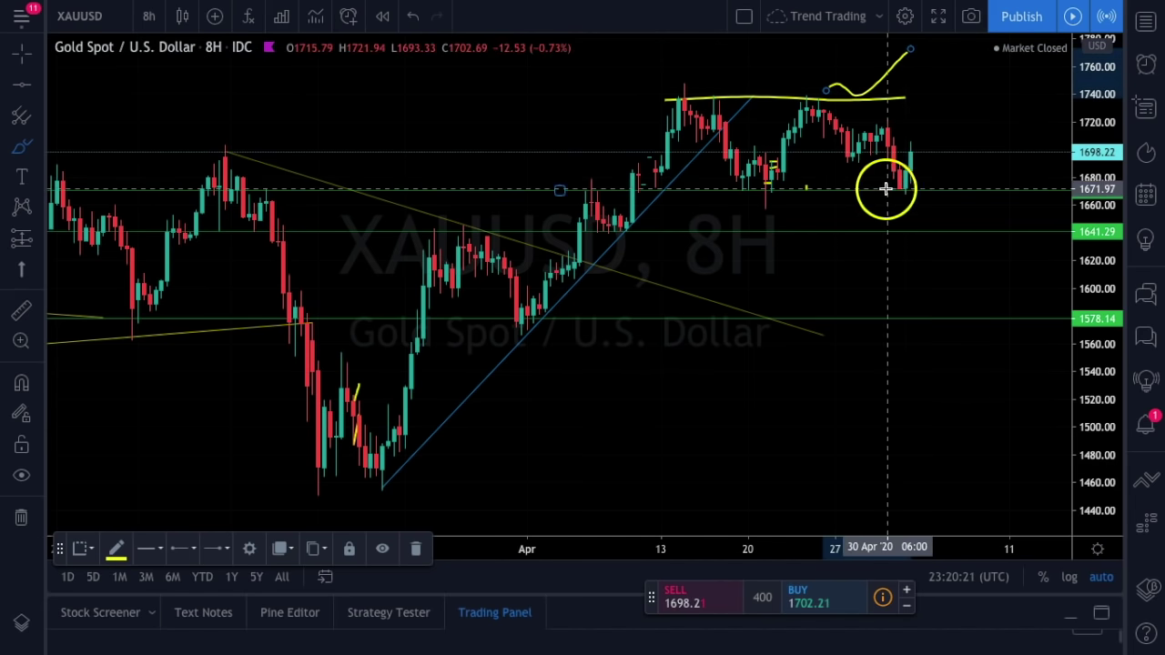
Brush over the support levels at 1670.77, 1641.29 and 1578.14, and undo those three strokes.
drag(883, 188, 929, 188)
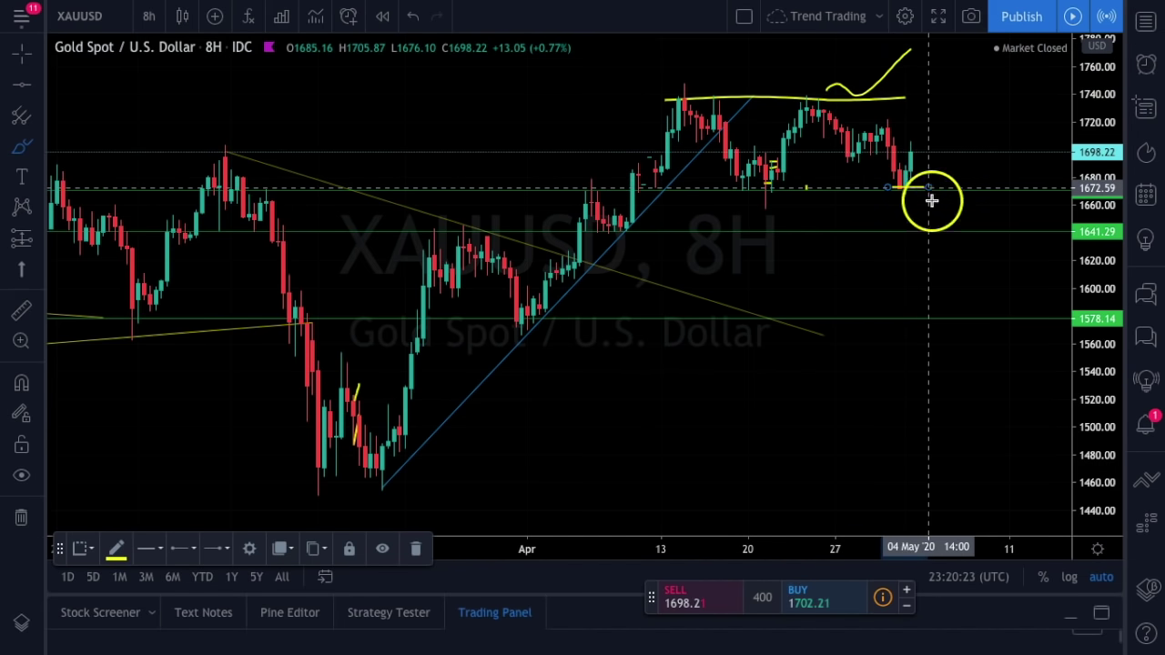
drag(861, 231, 980, 232)
drag(899, 318, 998, 319)
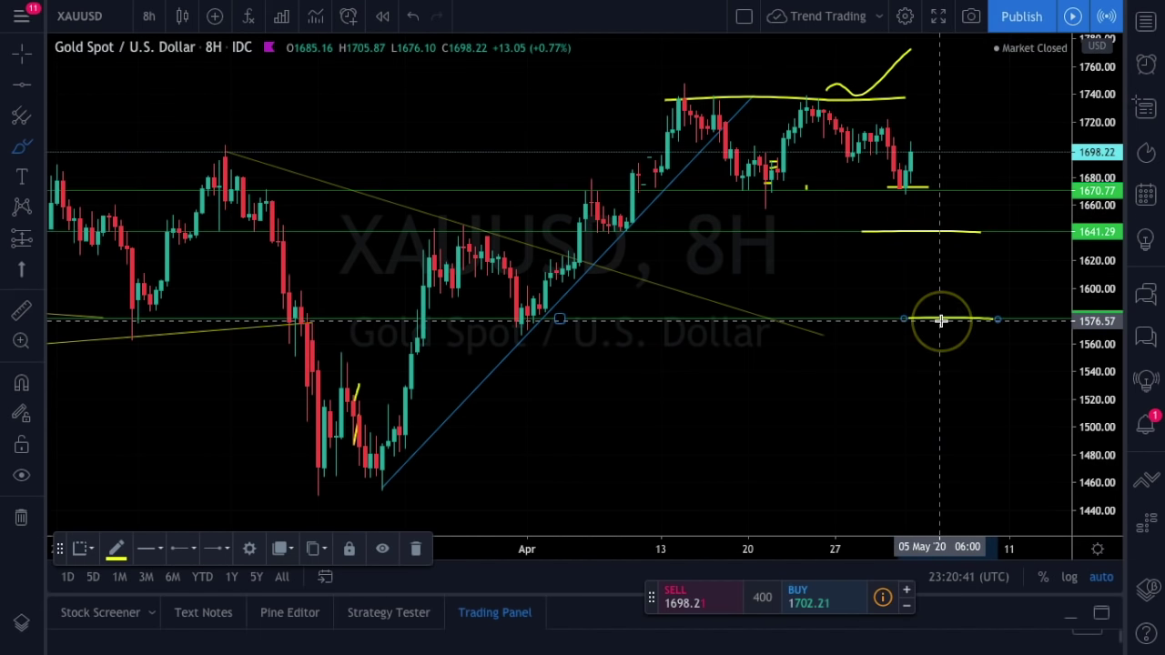
click(412, 16)
click(412, 16)
click(412, 16)
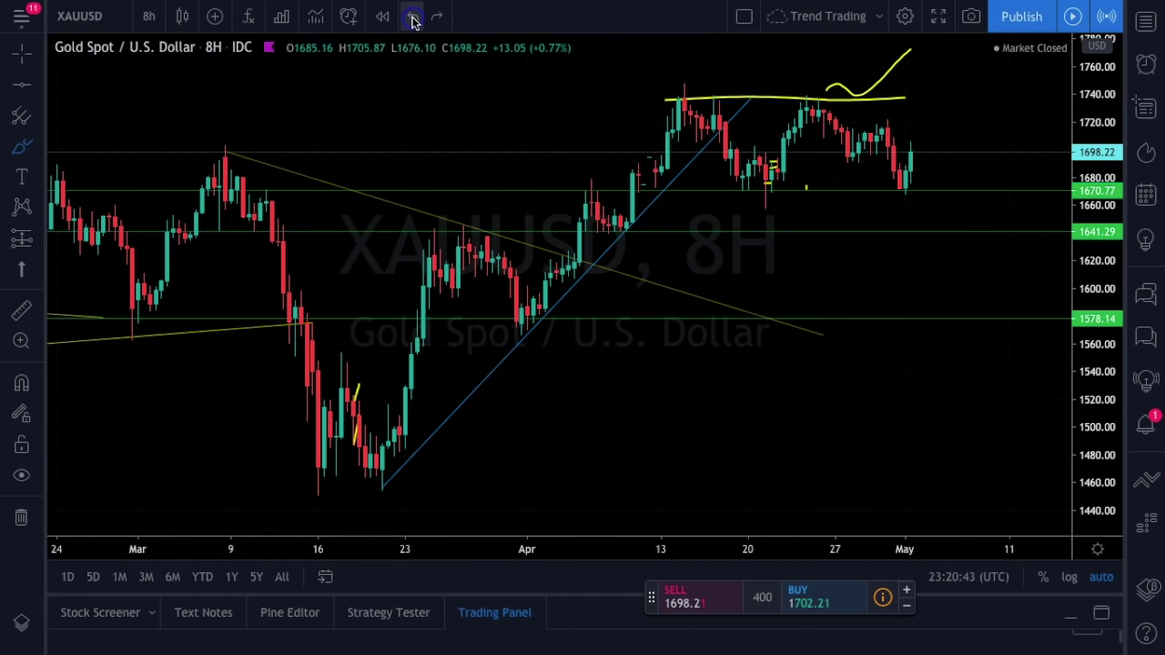
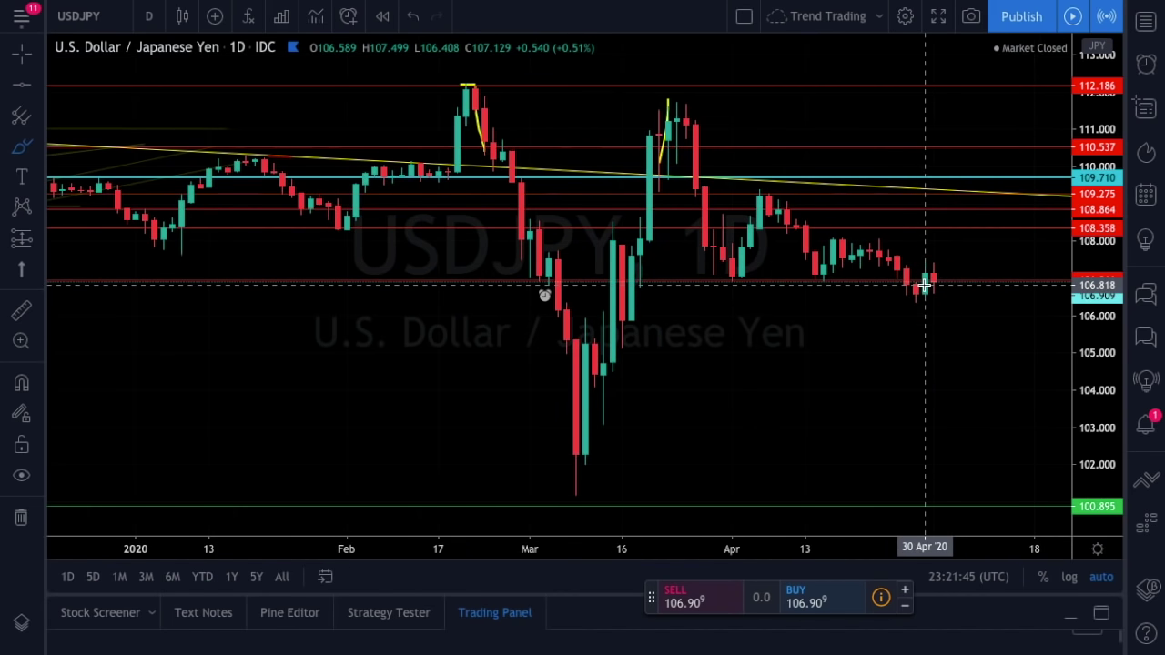
Brush a short horizontal support line under the late-April lows of the daily USDJPY chart at about 106.4.
click(925, 278)
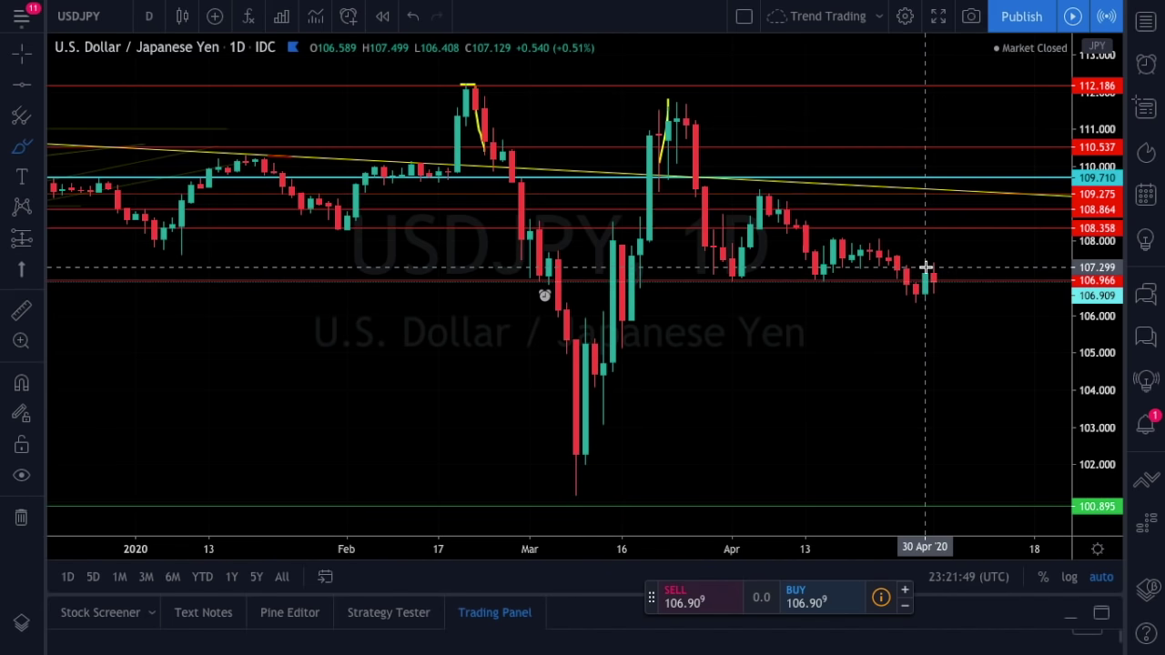
click(936, 288)
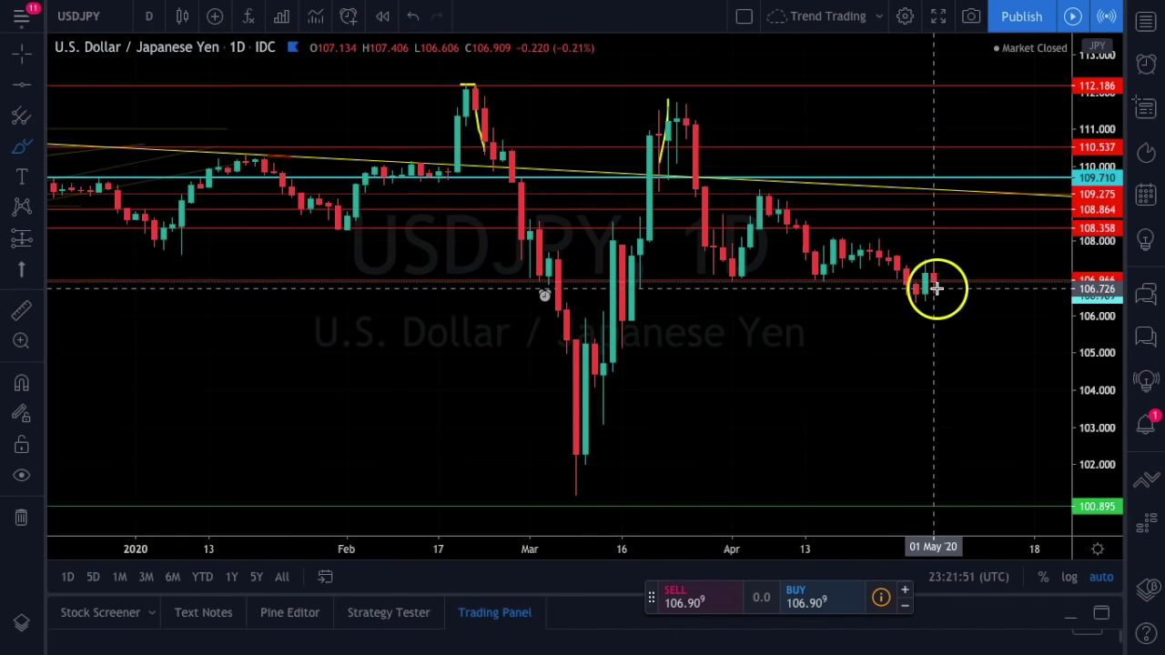
scroll(937, 289, up, 2)
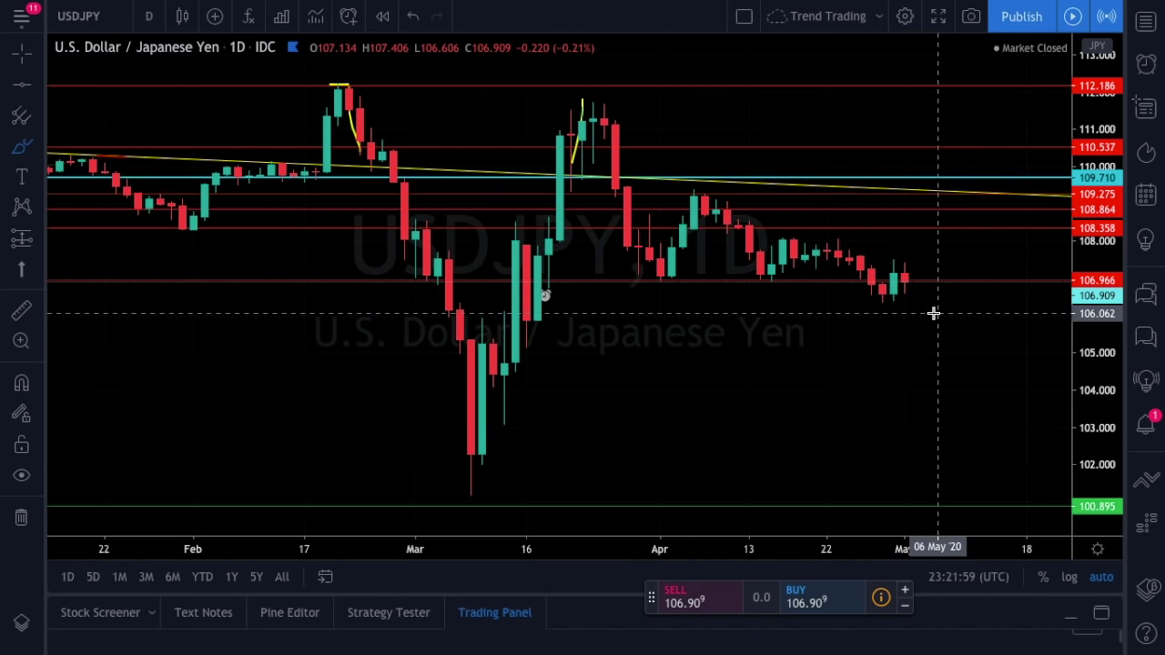
scroll(932, 313, down, 5)
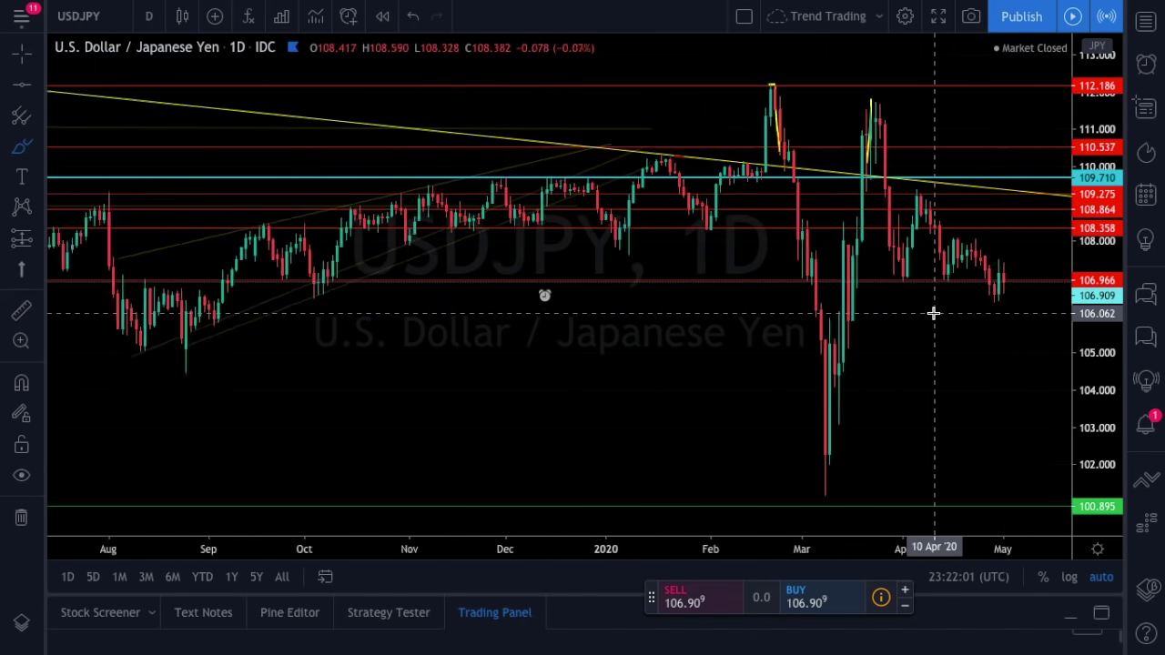
scroll(932, 313, down, 3)
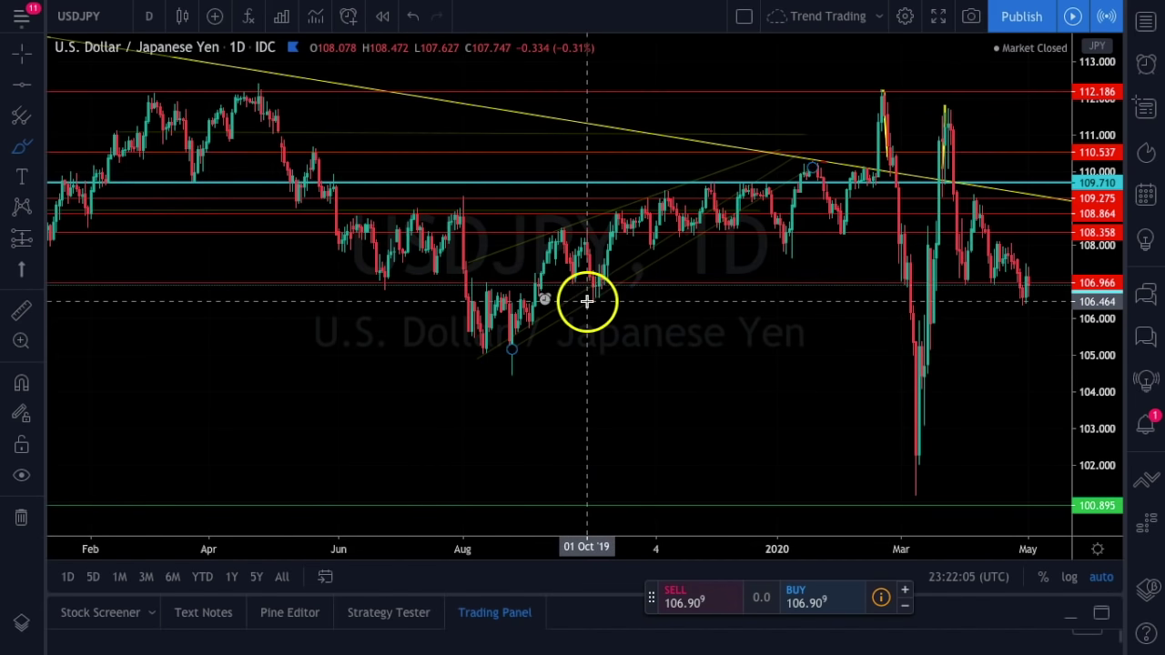
click(1020, 304)
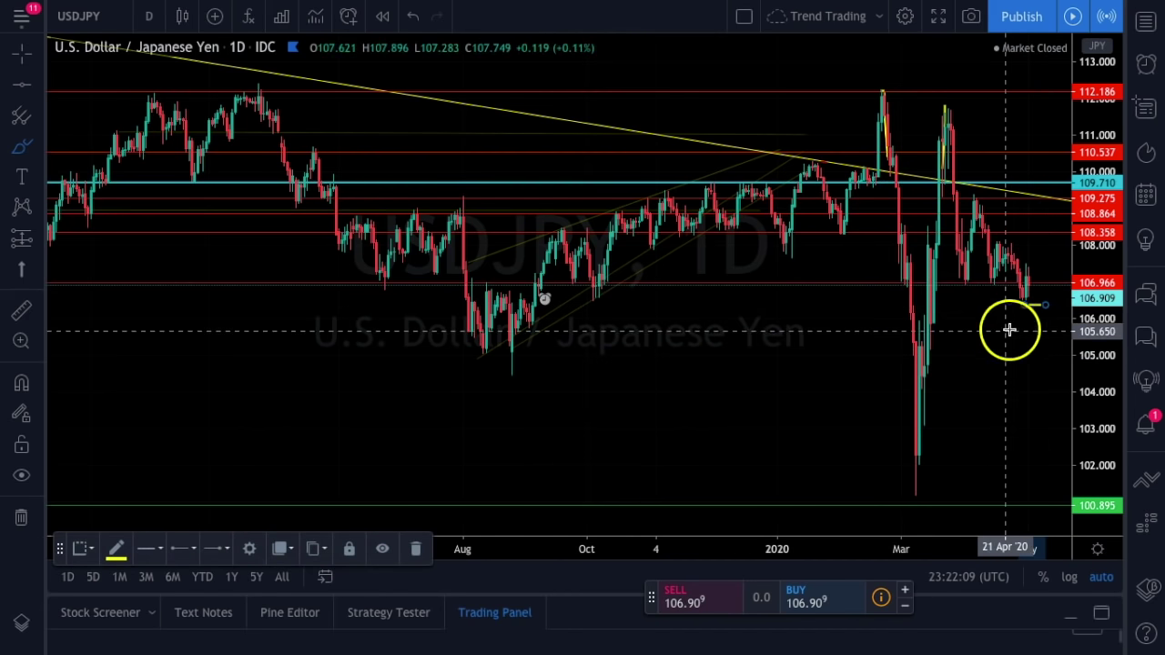
scroll(979, 366, up, 5)
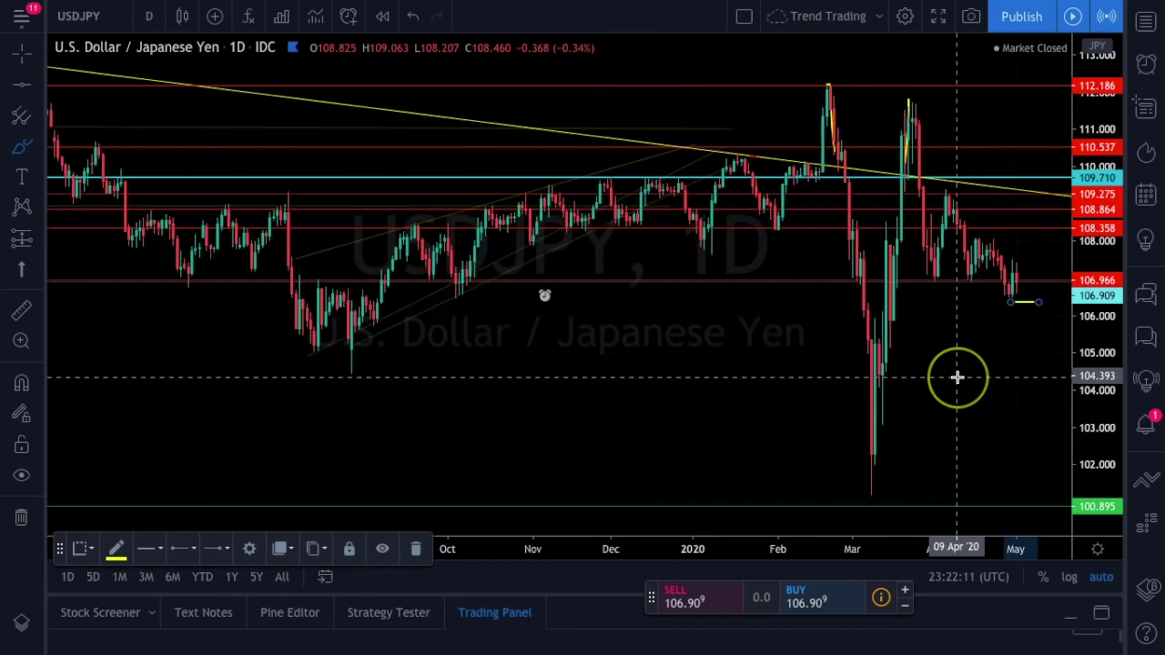
scroll(957, 377, up, 1)
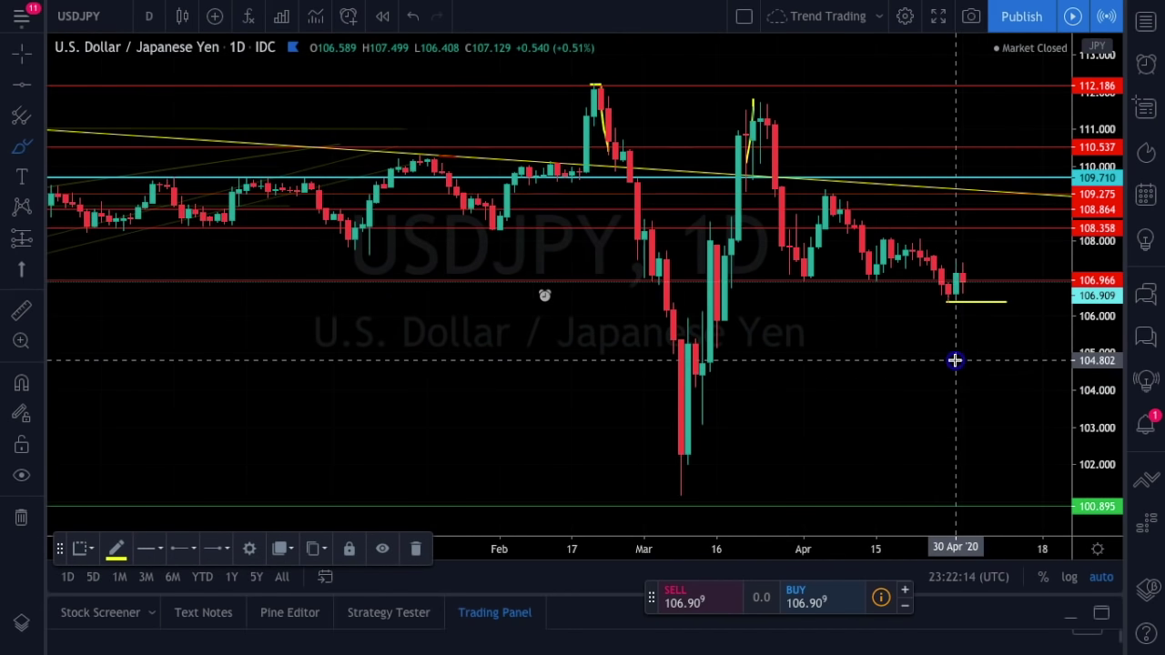
click(587, 293)
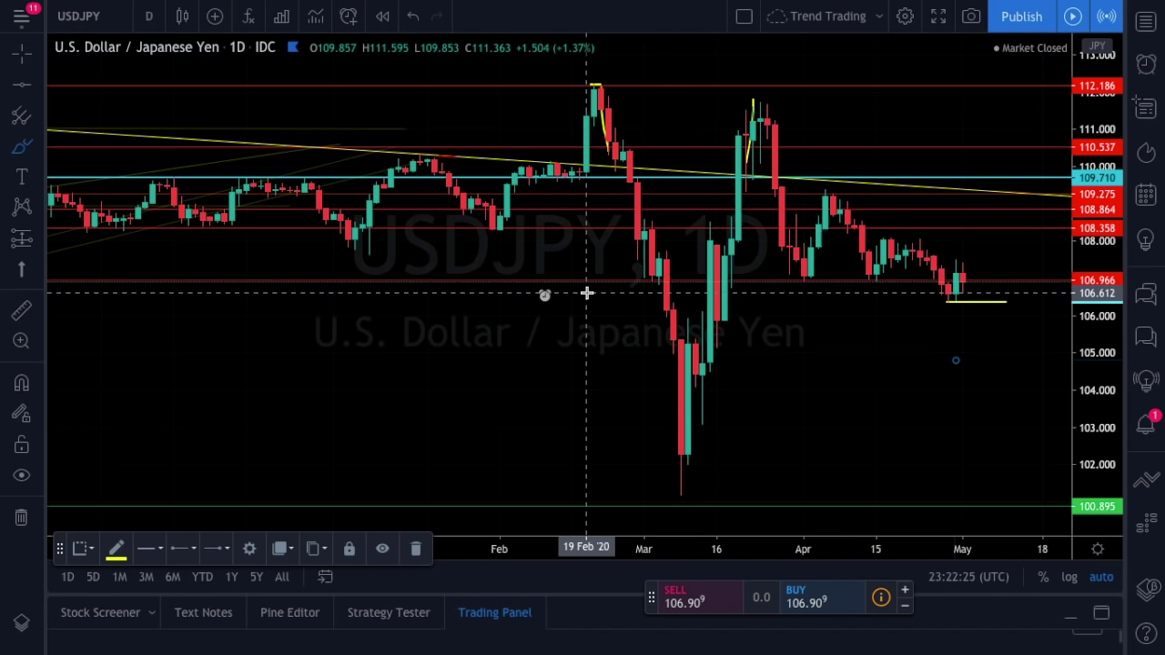
click(944, 302)
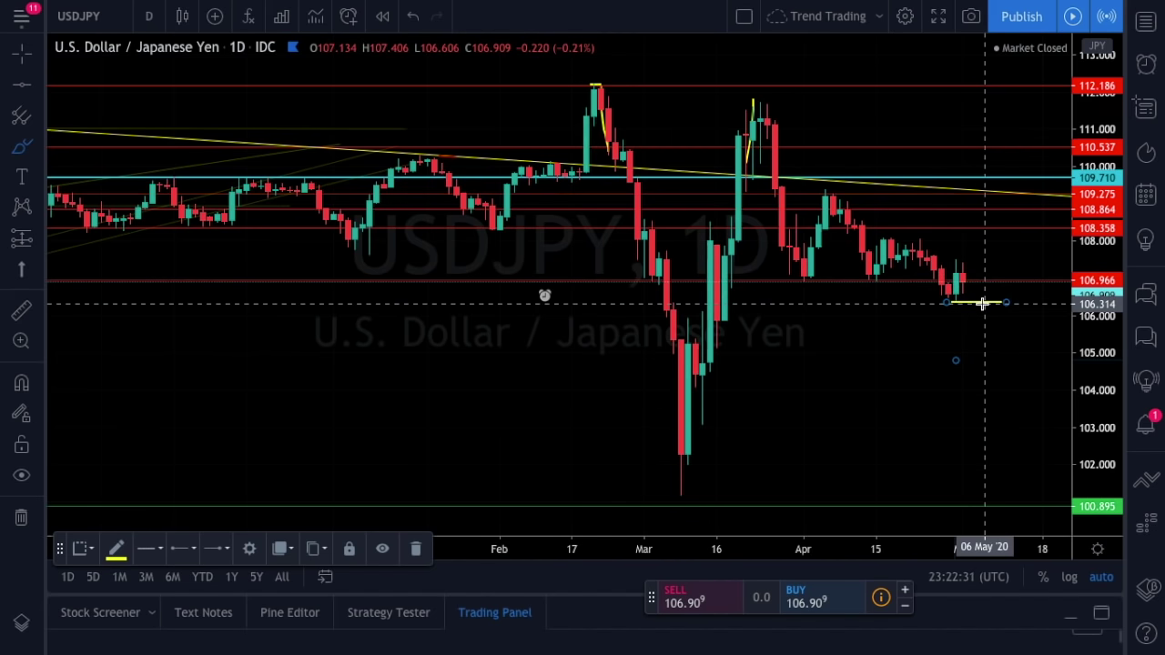
mouse_move(982, 303)
mouse_down()
mouse_move(967, 276)
mouse_move(991, 311)
mouse_up()
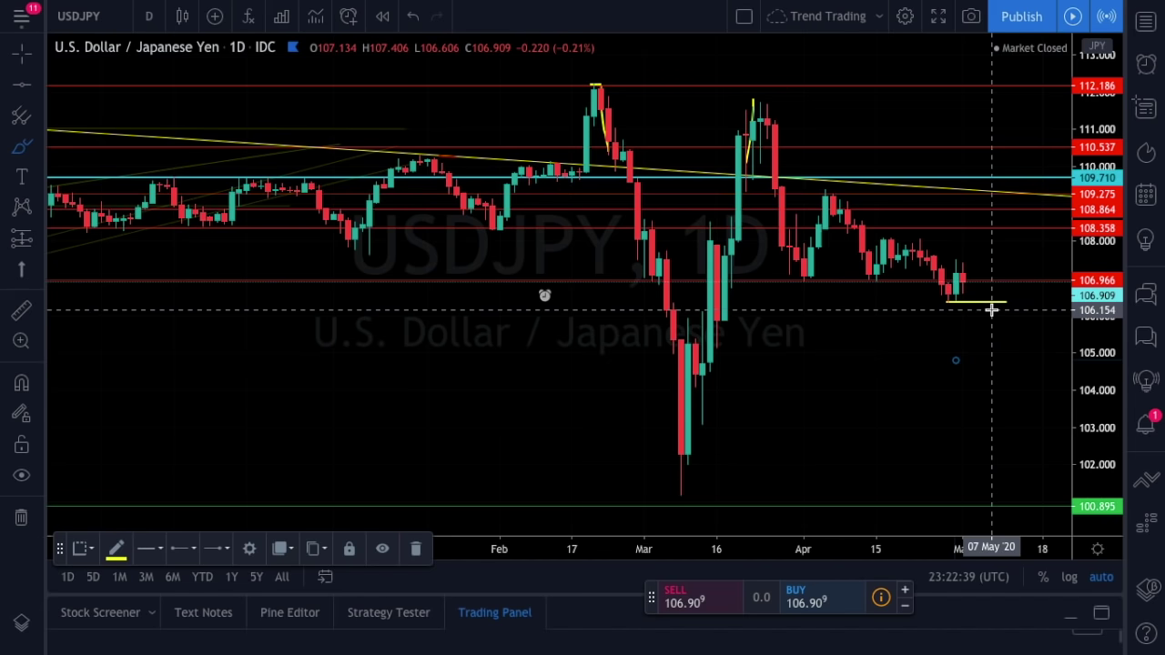
click(904, 322)
click(839, 335)
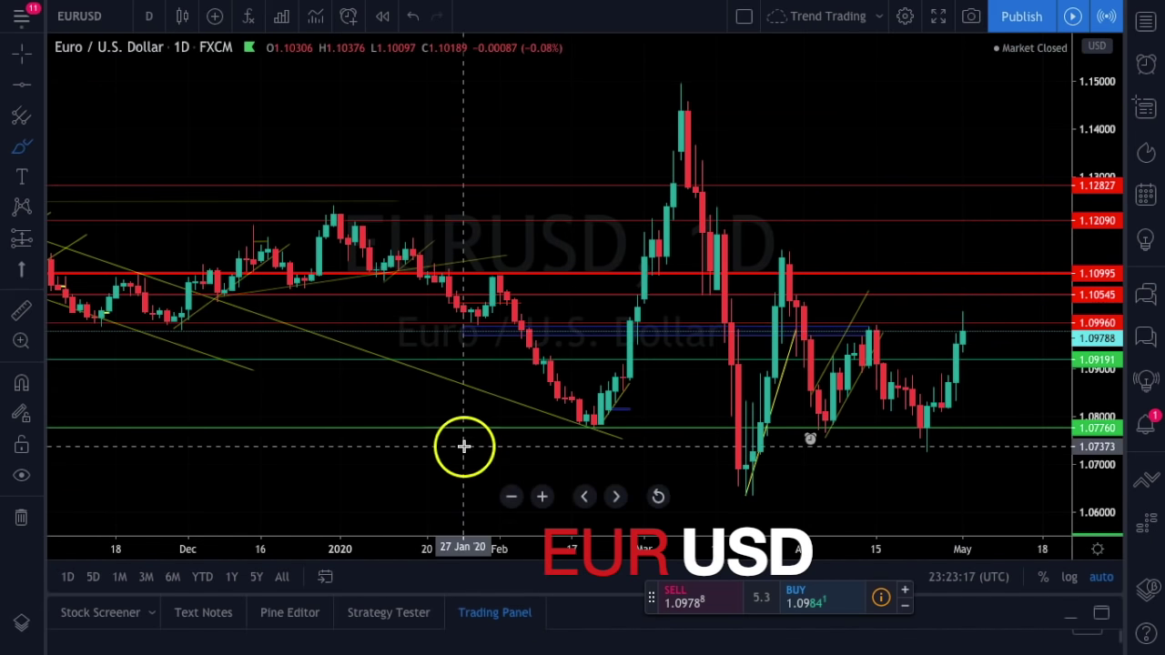
Brush over the 1.07760 support on the daily EURUSD chart, from the late-February low to the latest candles.
drag(463, 445, 555, 372)
scroll(554, 372, down, 4)
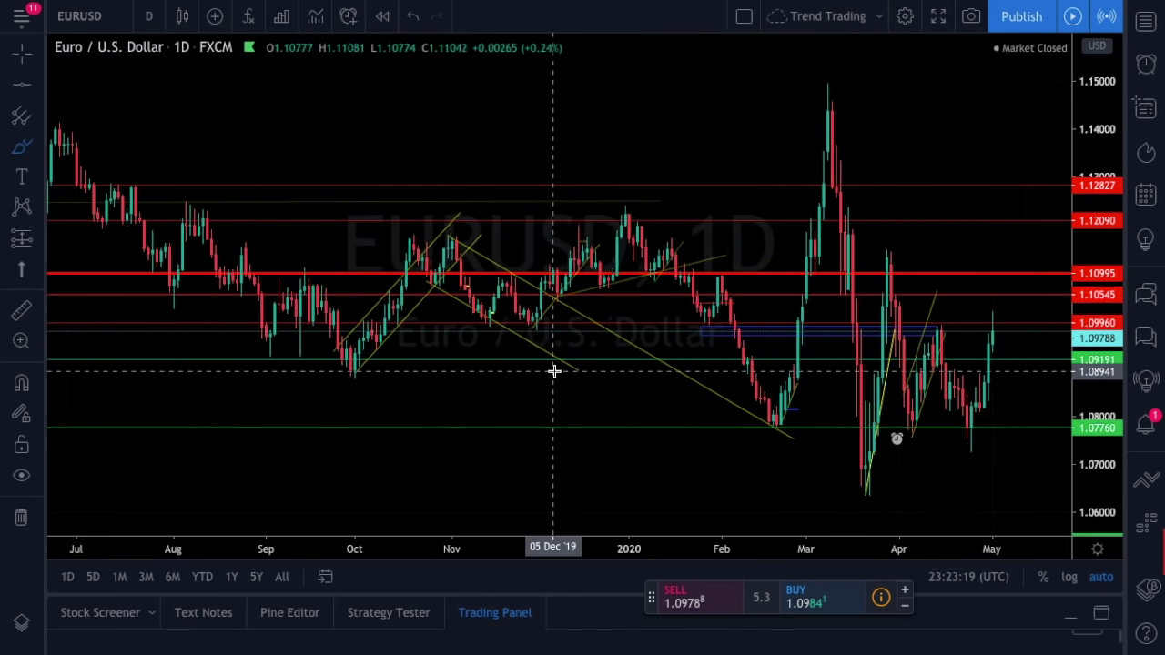
click(621, 363)
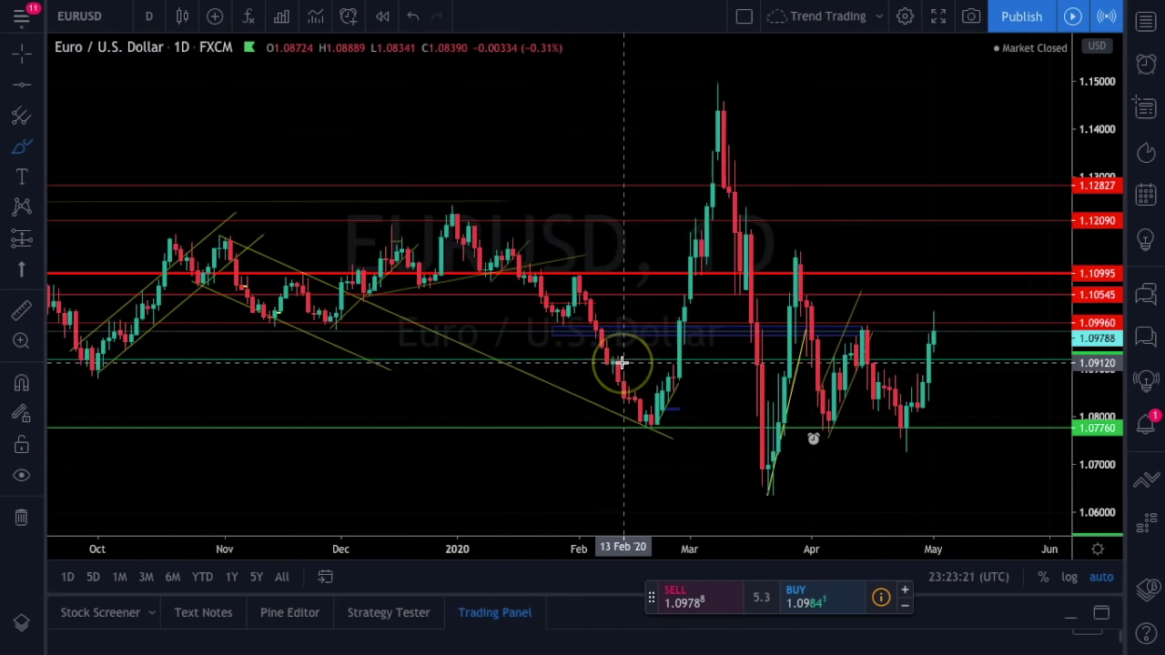
mouse_move(885, 427)
mouse_down()
mouse_move(870, 425)
mouse_move(935, 428)
mouse_up()
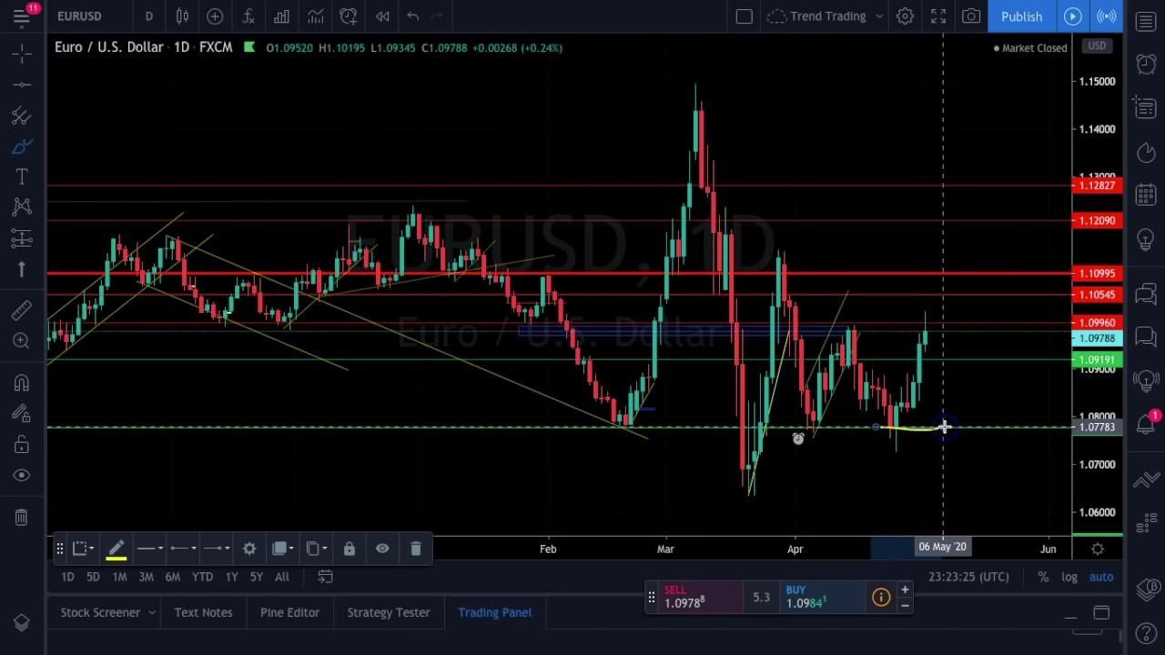
drag(619, 430, 905, 428)
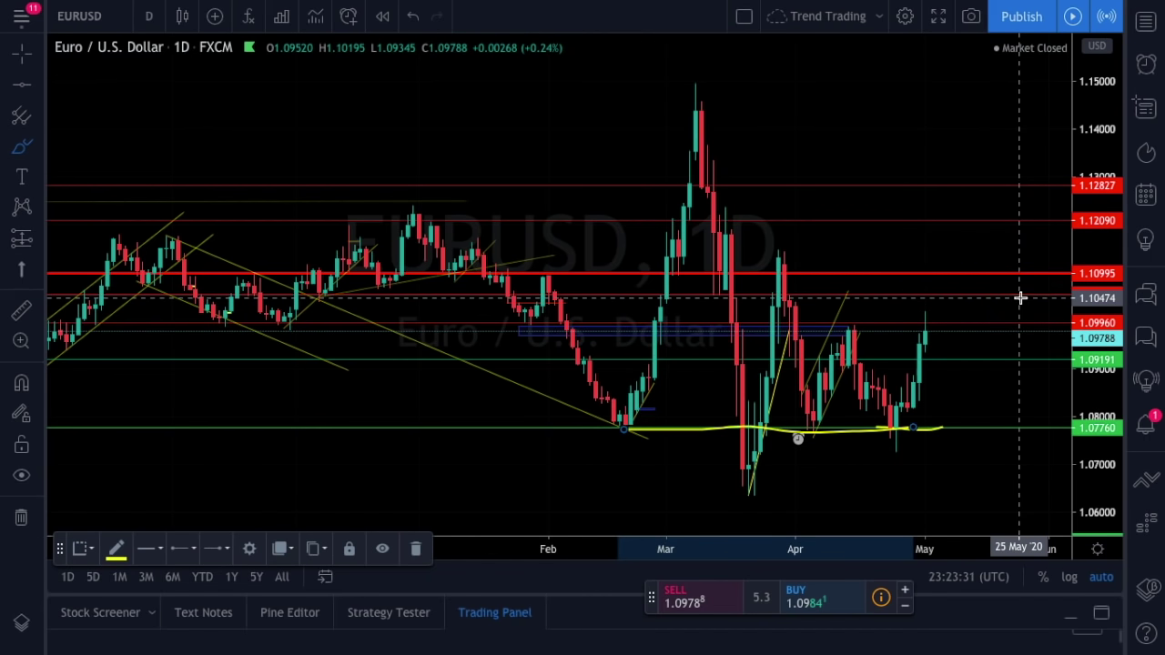
drag(990, 445, 935, 366)
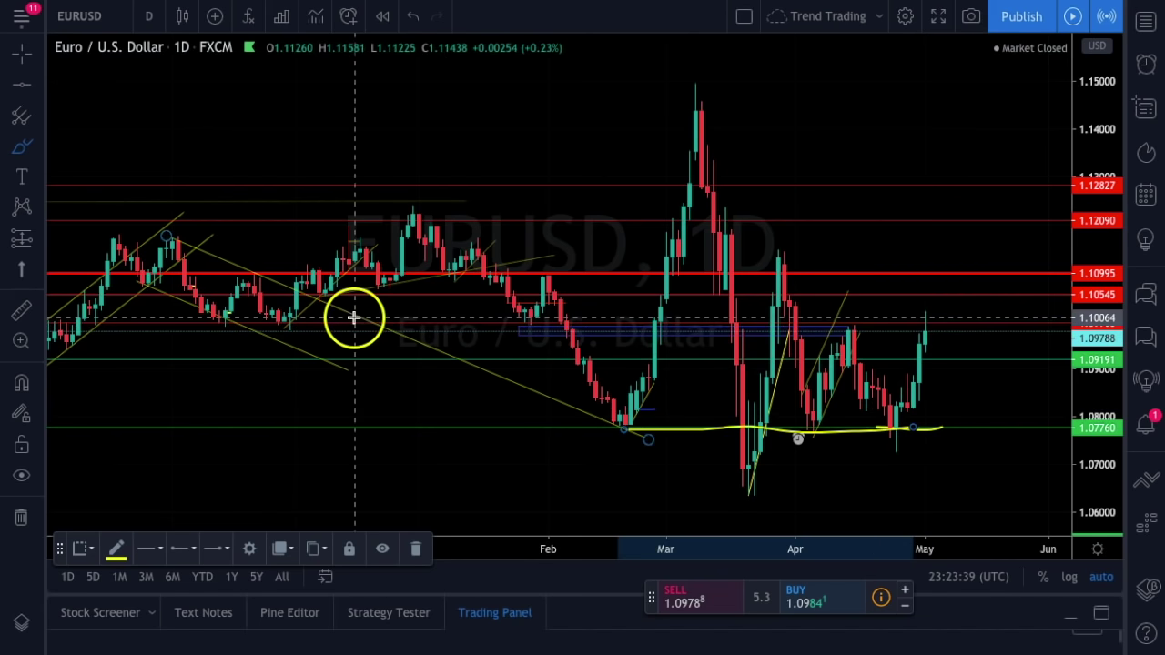
Brush along the 1.09960 level from October 2019 across the chart past the latest candles.
drag(102, 328, 296, 322)
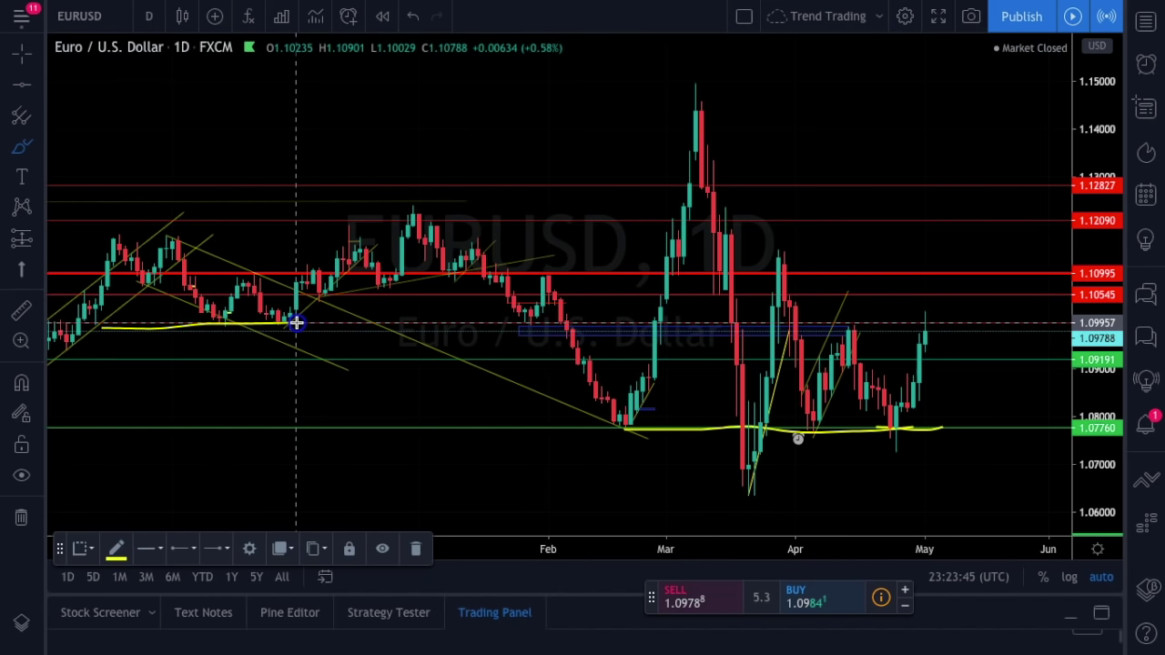
drag(303, 322, 1072, 323)
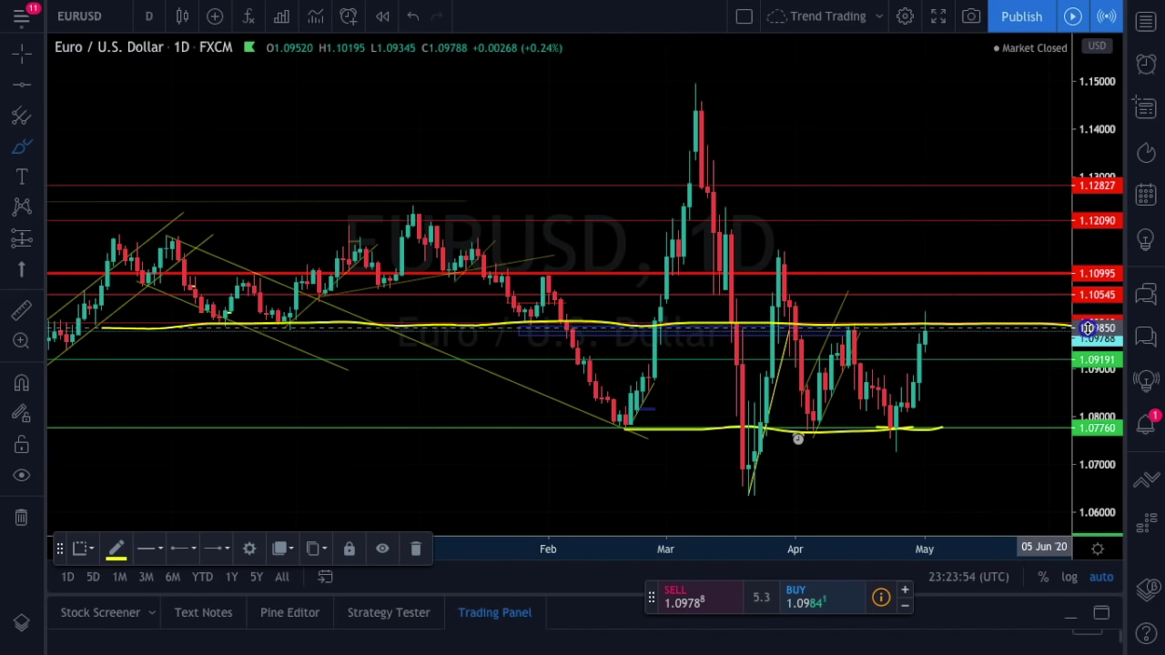
click(287, 314)
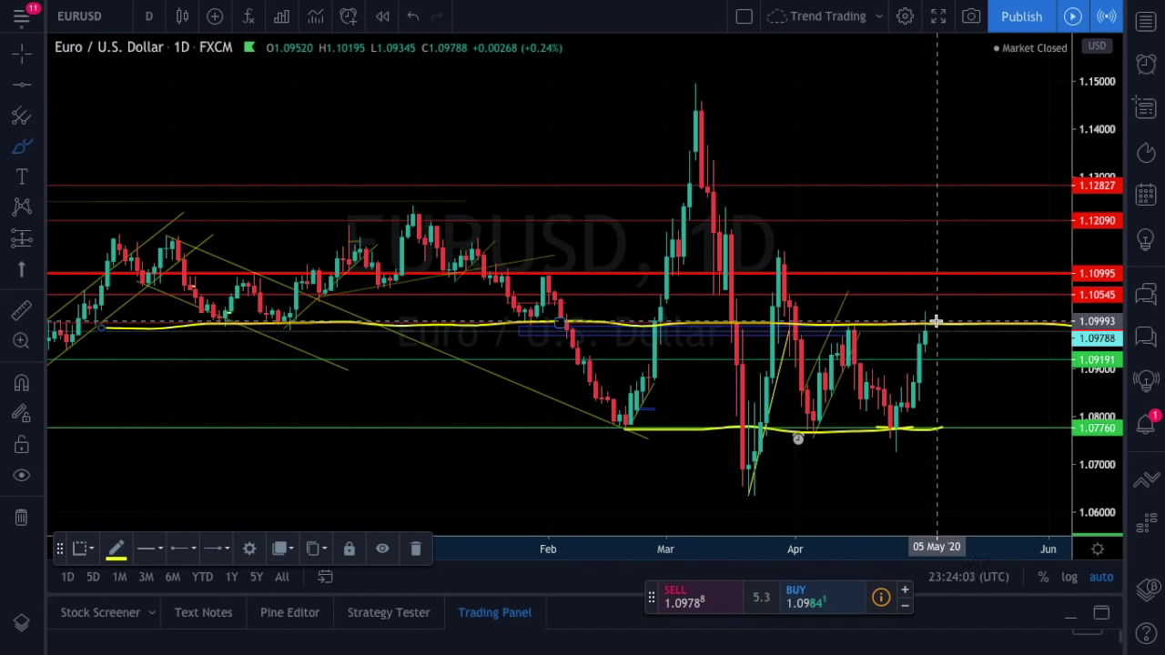
Brush over the 1.10995 resistance and a breakout path rising toward 1.12827, and undo the last three strokes.
mouse_move(861, 270)
mouse_down()
mouse_move(846, 273)
mouse_move(861, 296)
mouse_move(950, 294)
mouse_move(871, 271)
mouse_up()
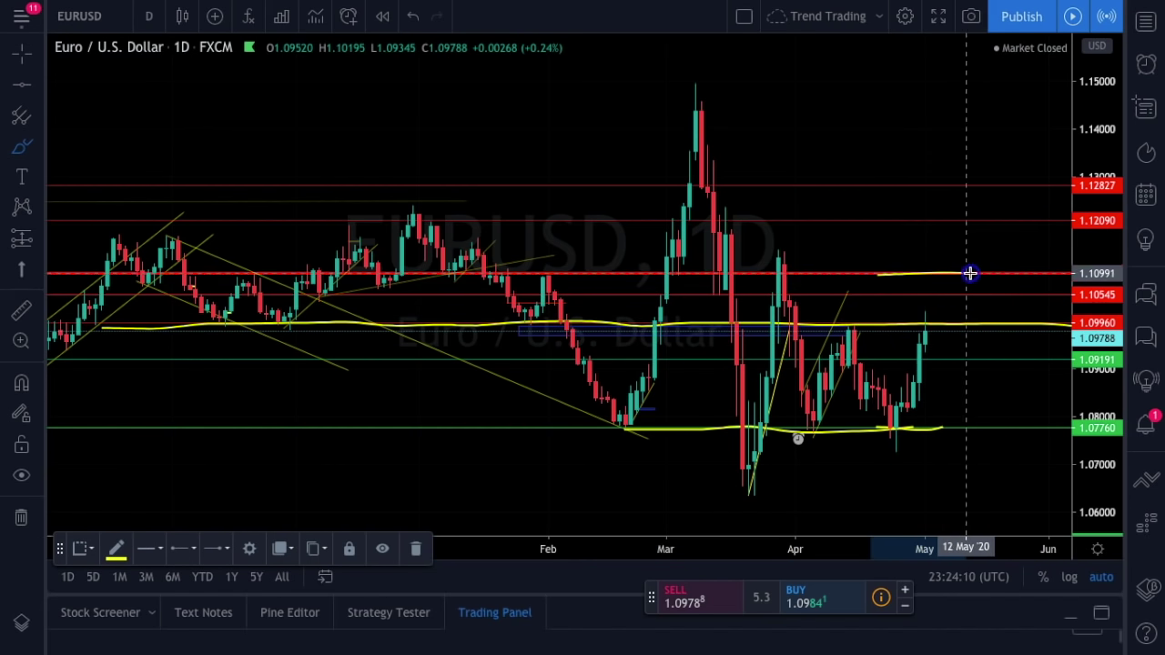
mouse_move(1000, 273)
mouse_down()
mouse_move(915, 271)
mouse_move(946, 263)
mouse_move(963, 186)
mouse_up()
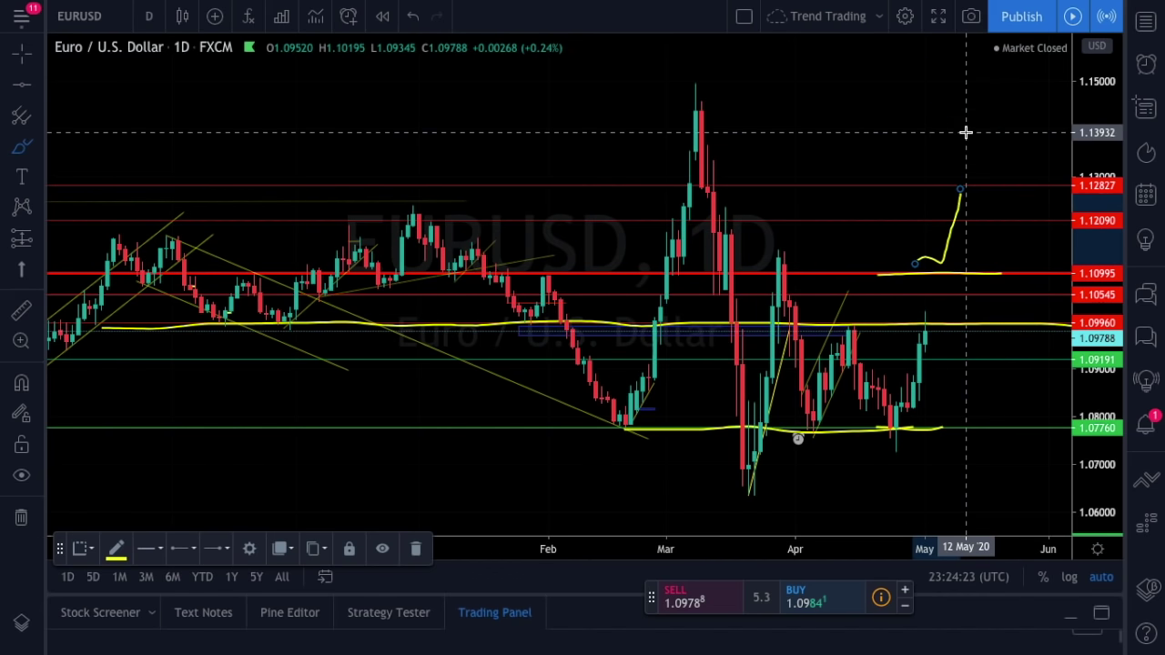
click(959, 96)
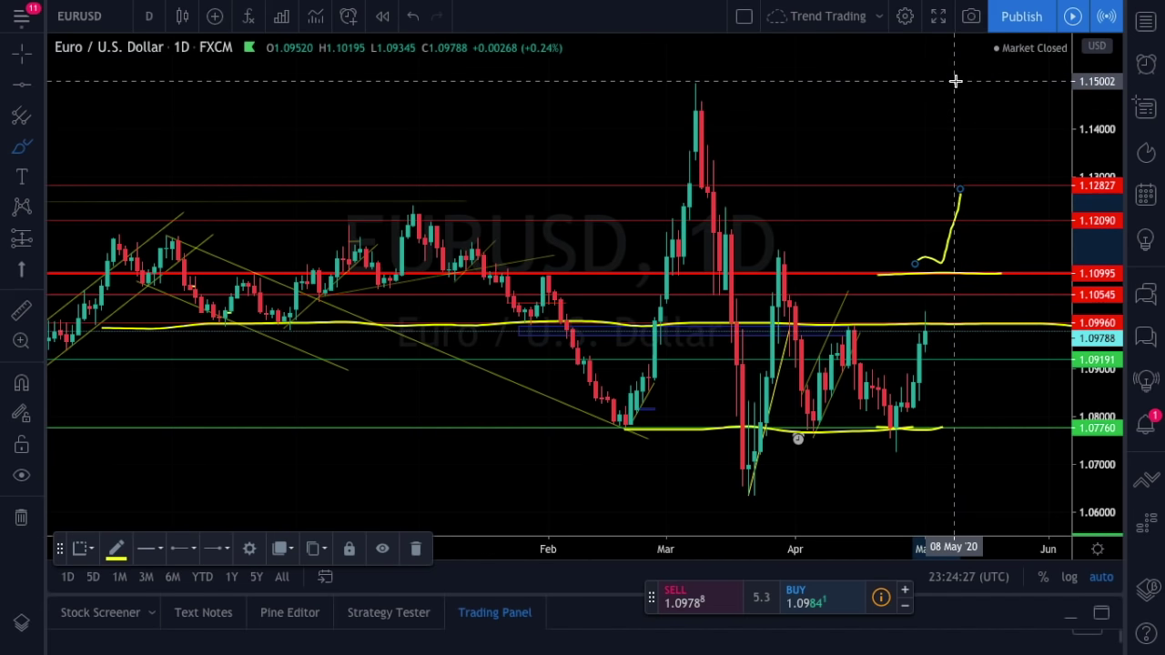
click(416, 26)
click(416, 25)
click(416, 25)
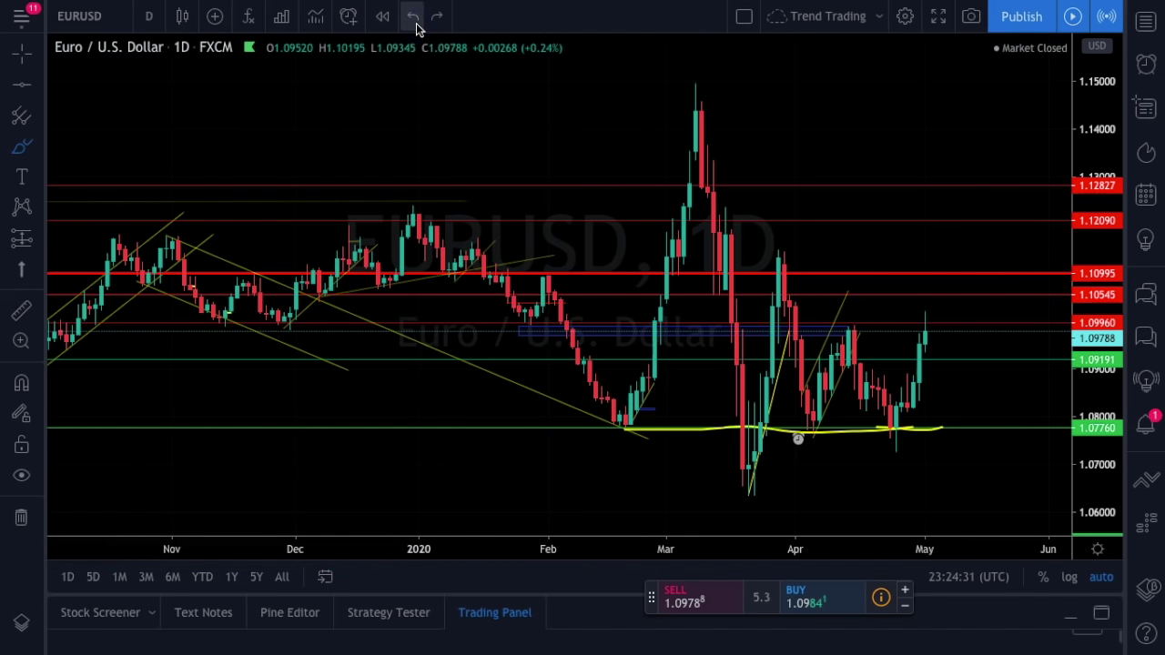
Undo the brush highlight along the 1.07760 support and examine EURUSD's long-term descending trendlines back to 2011.
click(414, 20)
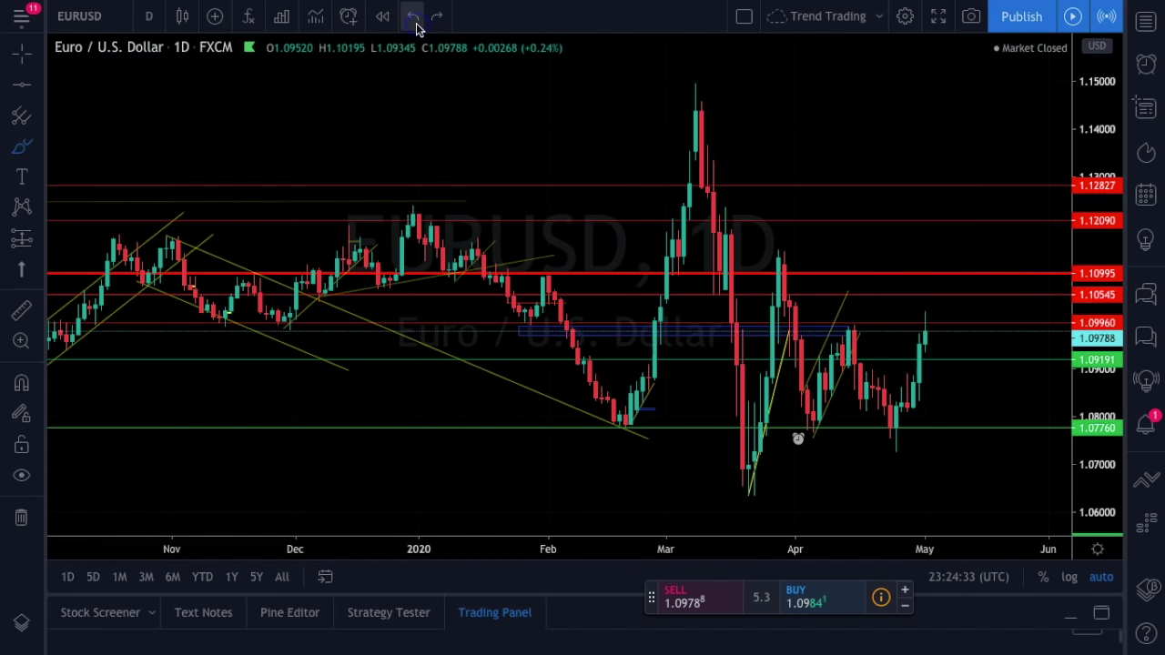
scroll(359, 214, down, 5)
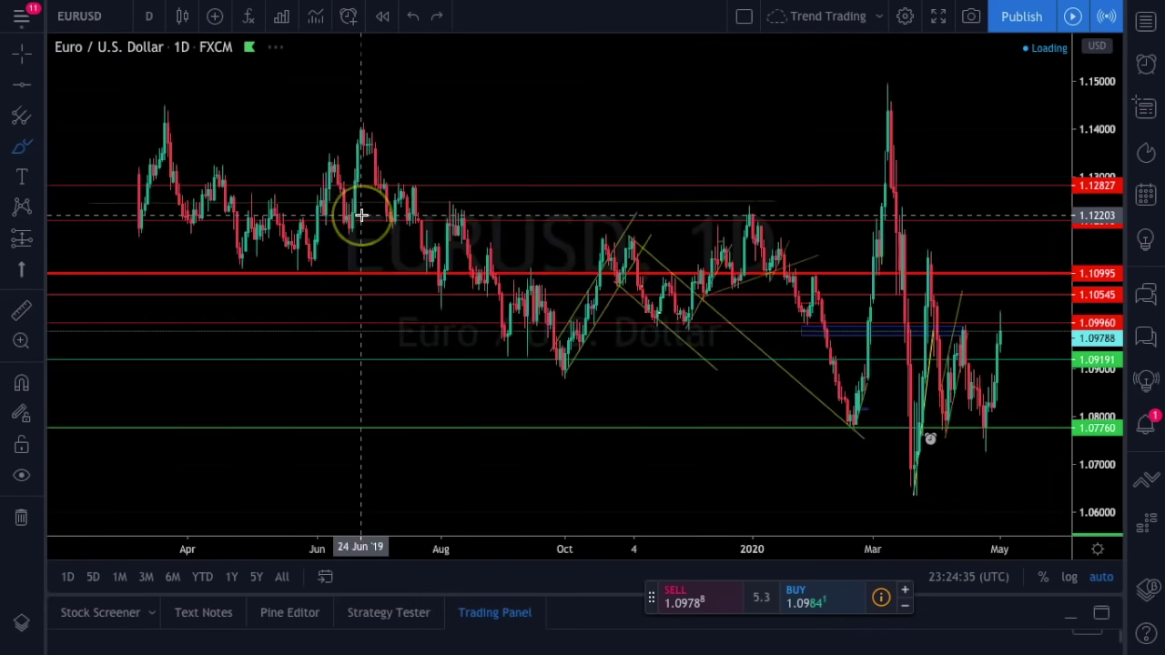
scroll(360, 216, down, 2)
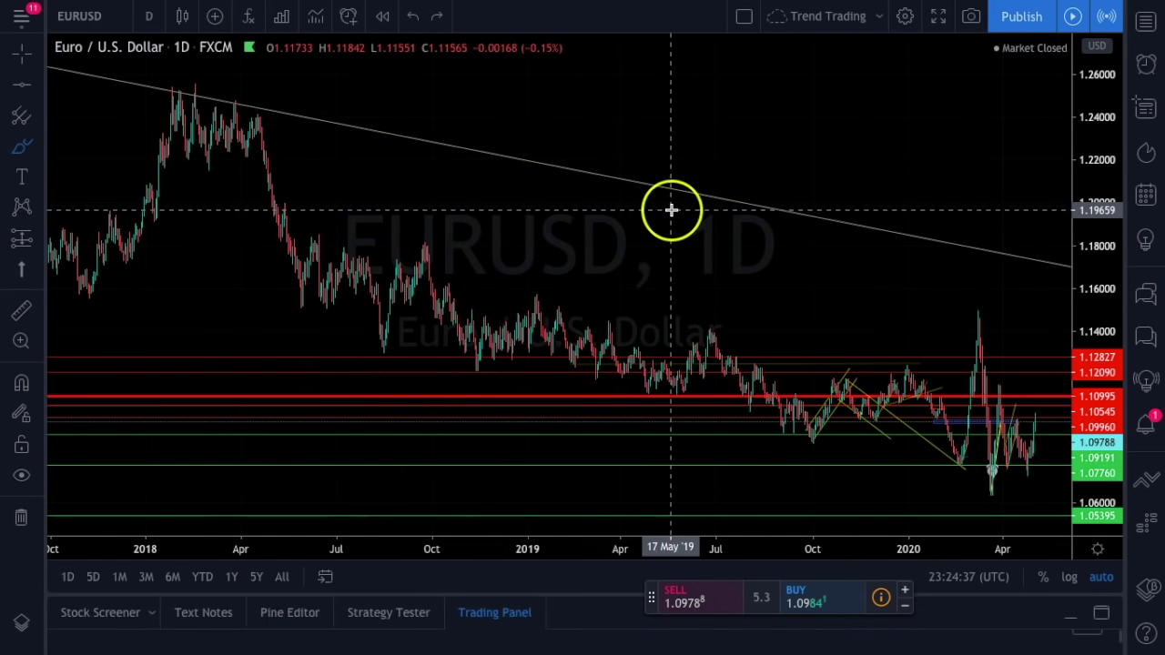
scroll(670, 209, down, 4)
scroll(670, 209, down, 6)
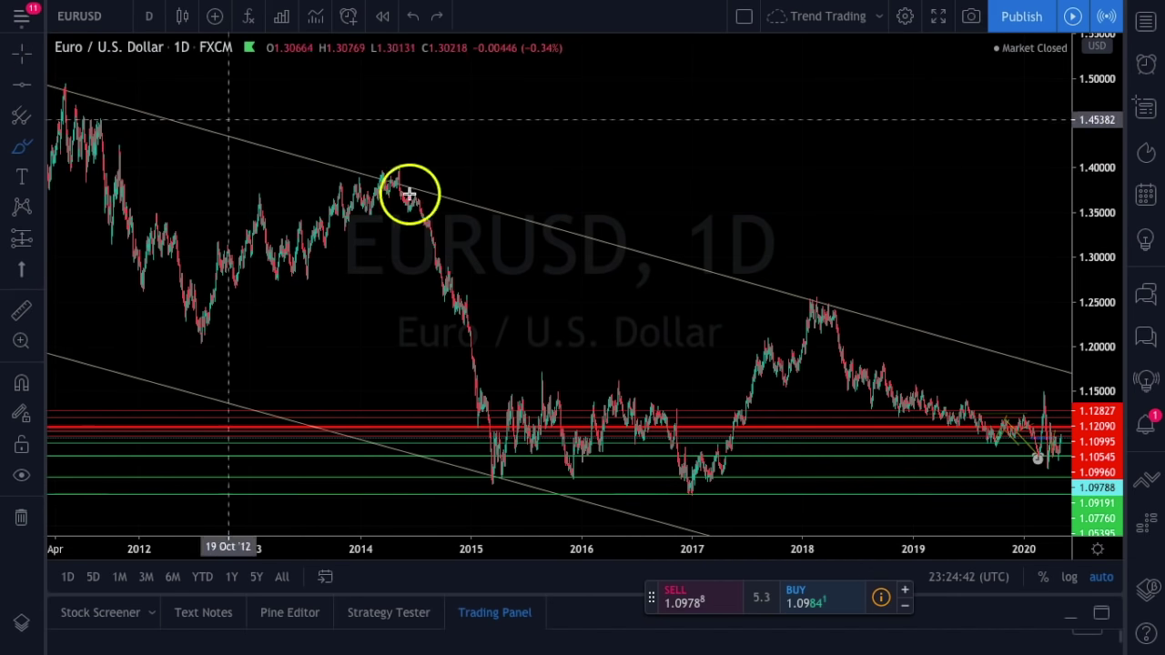
scroll(899, 316, up, 8)
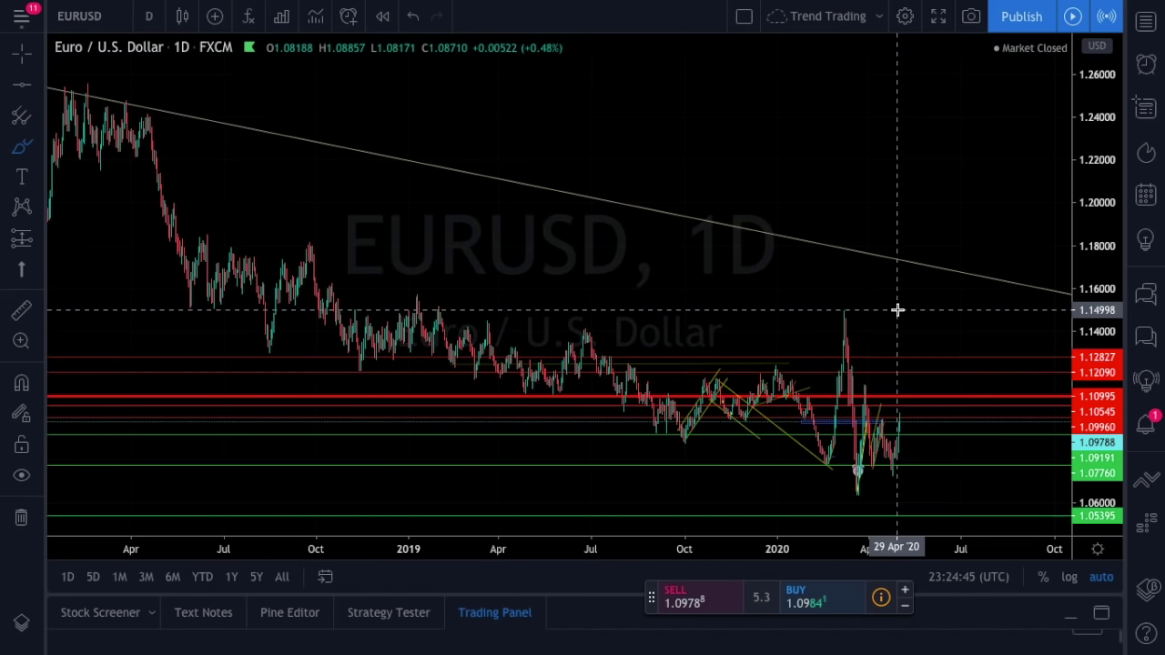
click(915, 276)
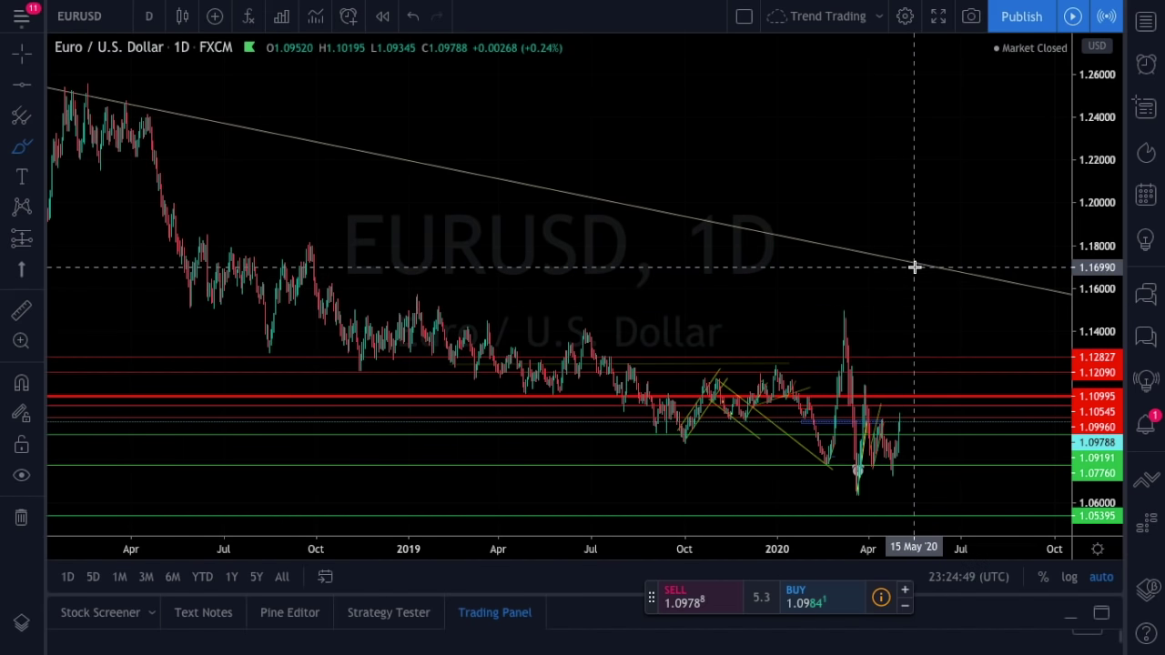
Brush a steep upward path from just above 1.10995 to past 1.12827 in early May on the daily EURUSD chart, and undo it.
scroll(914, 268, up, 8)
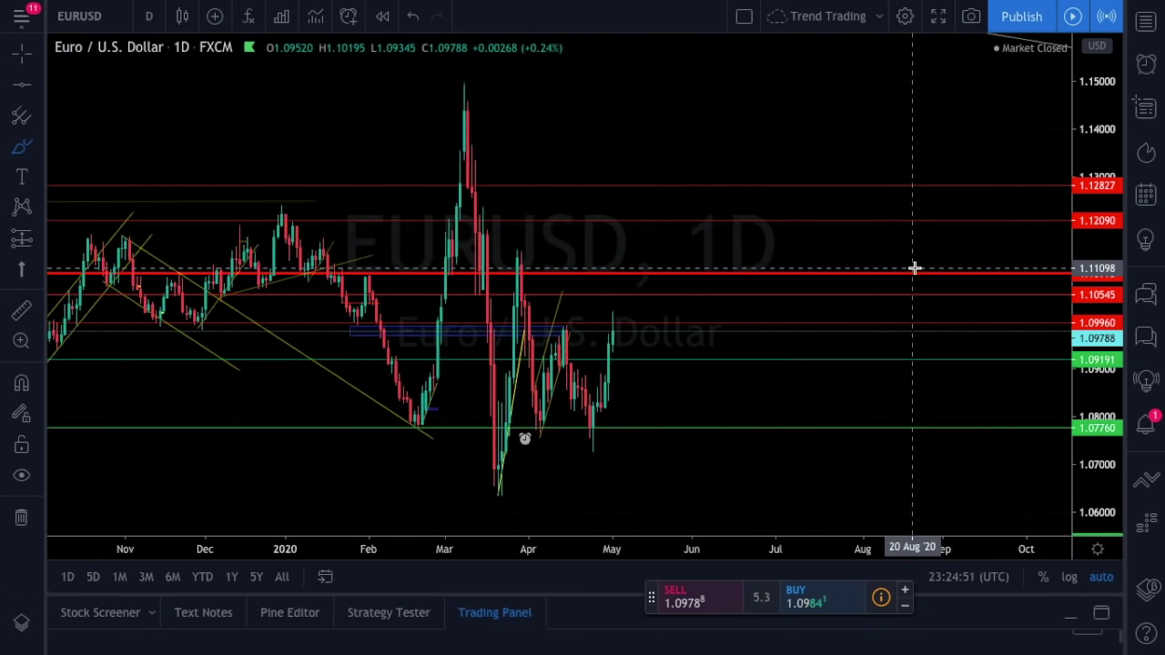
scroll(914, 269, up, 8)
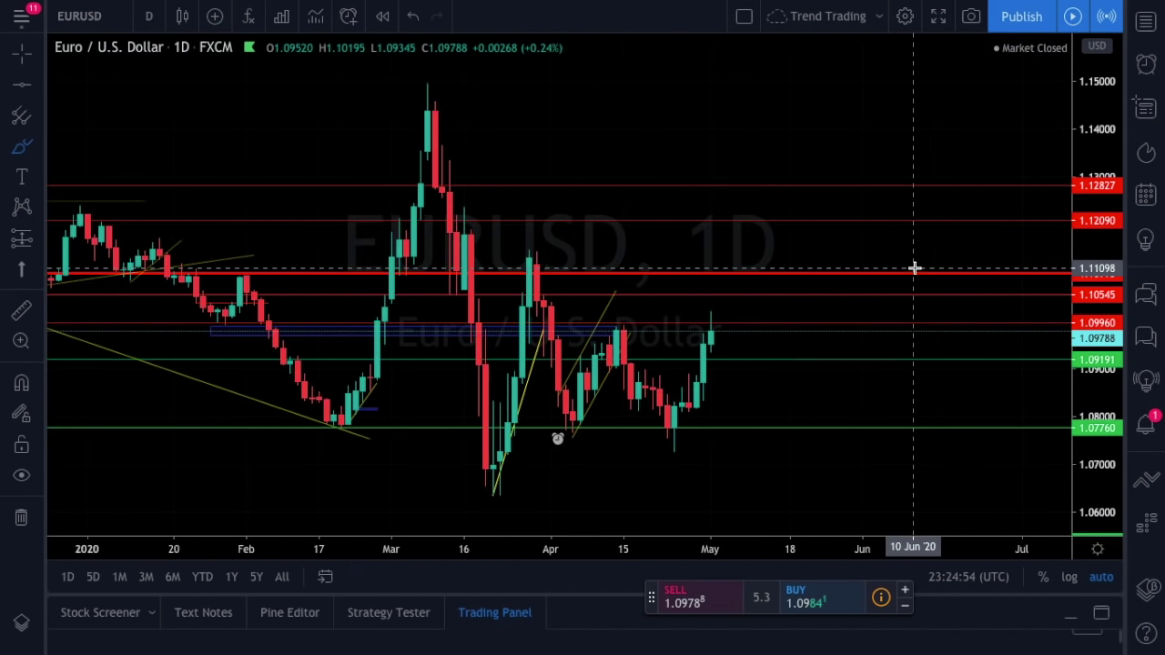
click(915, 286)
scroll(914, 285, down, 4)
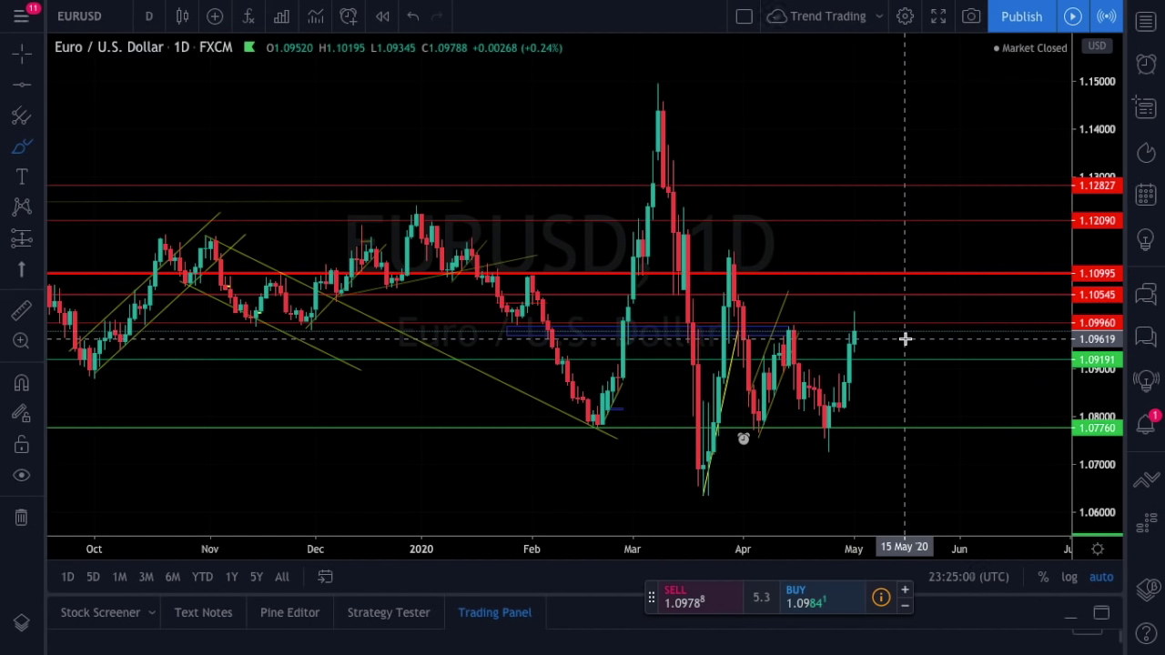
click(868, 271)
drag(868, 271, 878, 161)
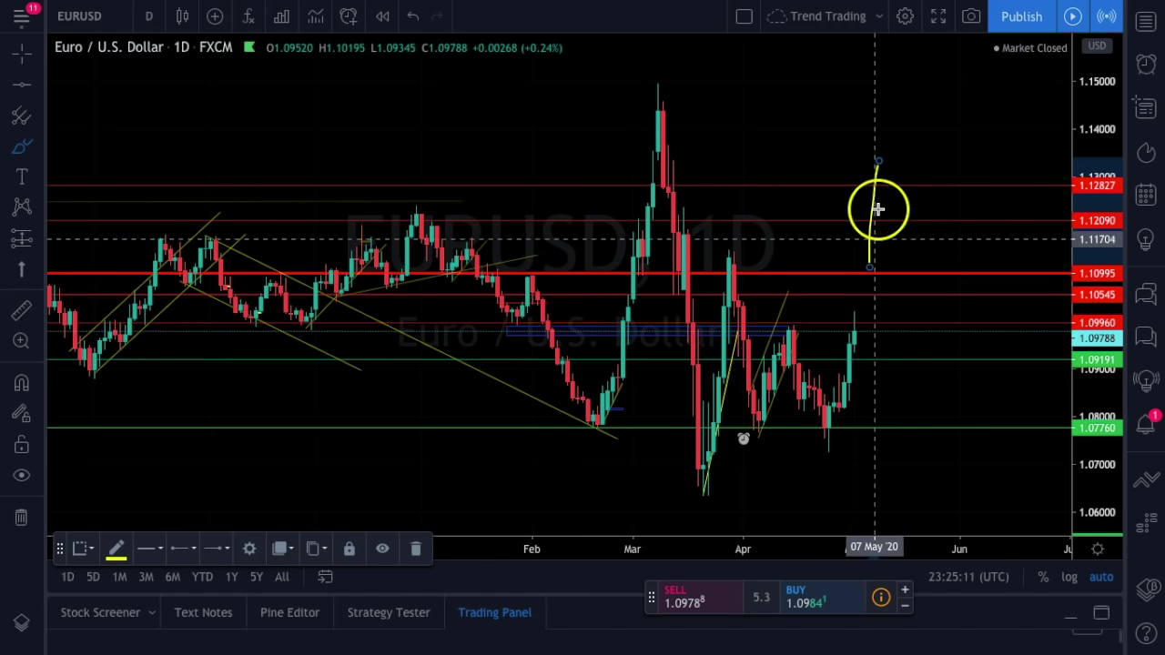
click(413, 16)
Brush a reversal arc from 1.10545 down to 1.09960 and a line along the 1.07760 support, undoing each stroke.
mouse_move(852, 295)
mouse_down()
mouse_move(860, 278)
mouse_move(897, 278)
mouse_move(914, 326)
mouse_up()
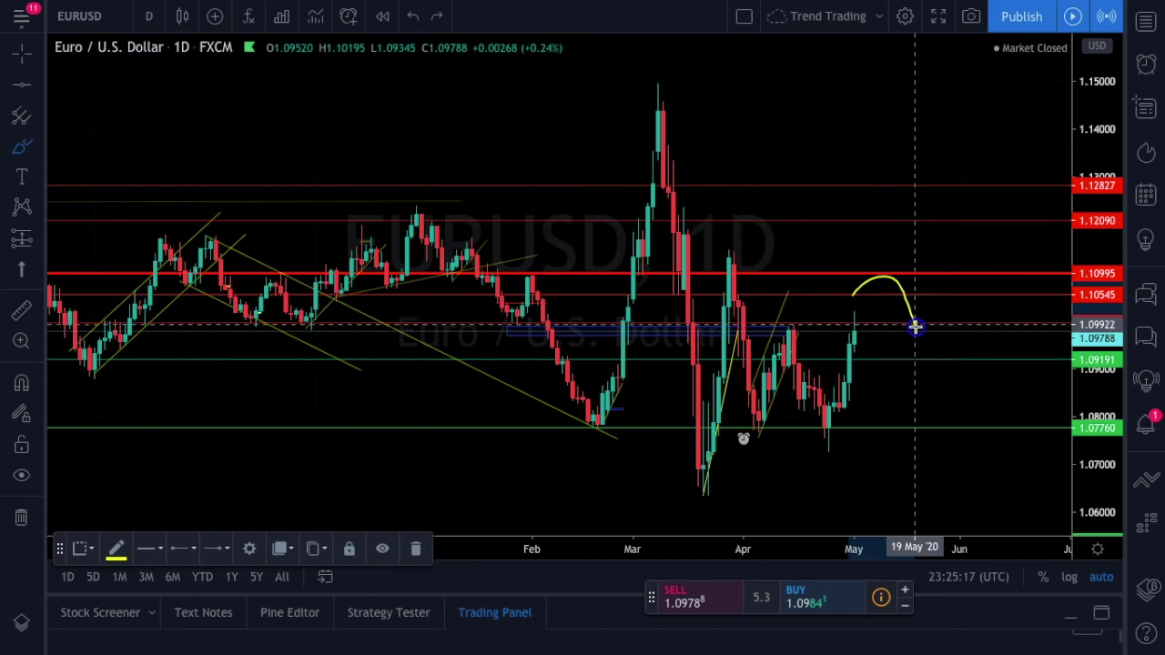
click(413, 17)
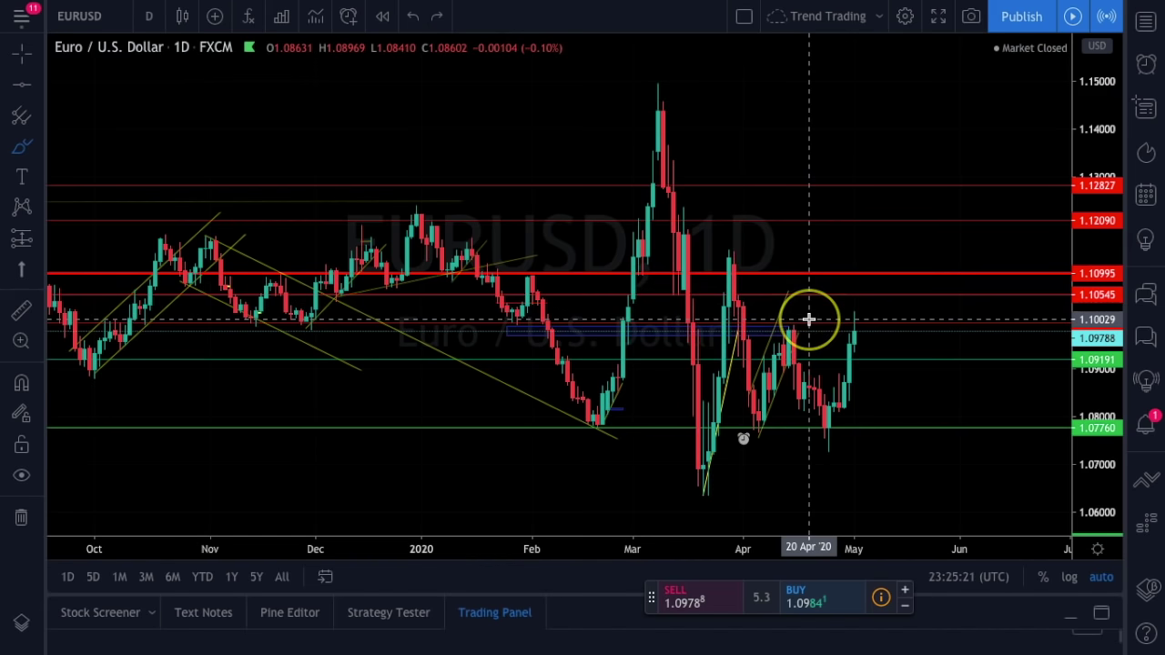
drag(606, 428, 981, 422)
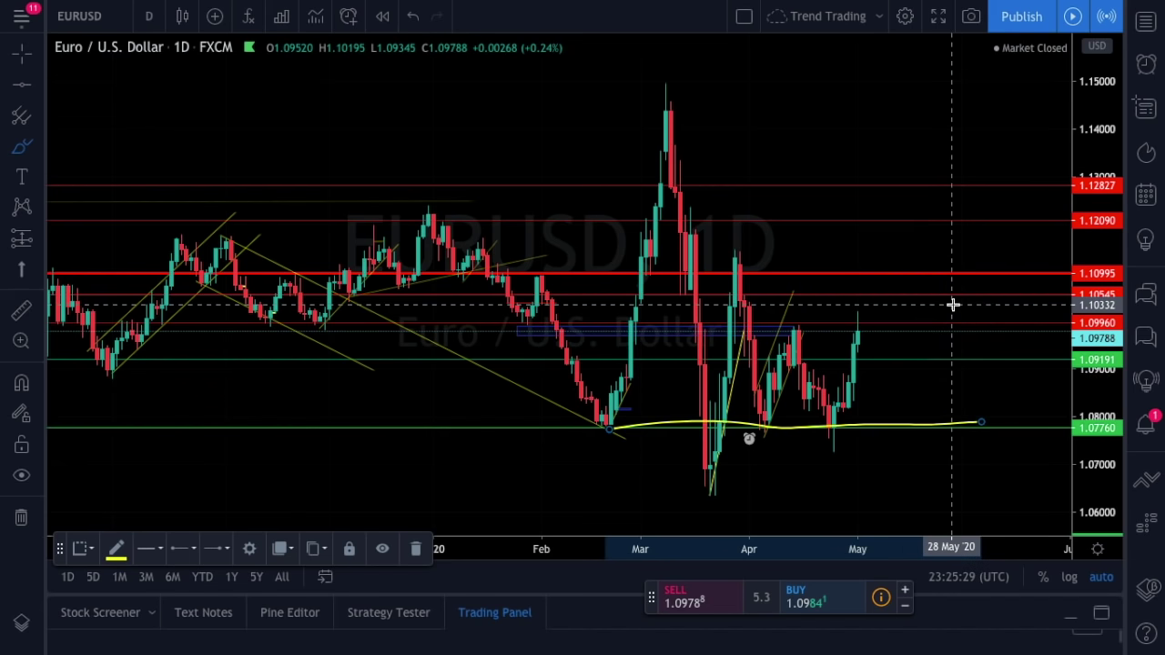
click(412, 18)
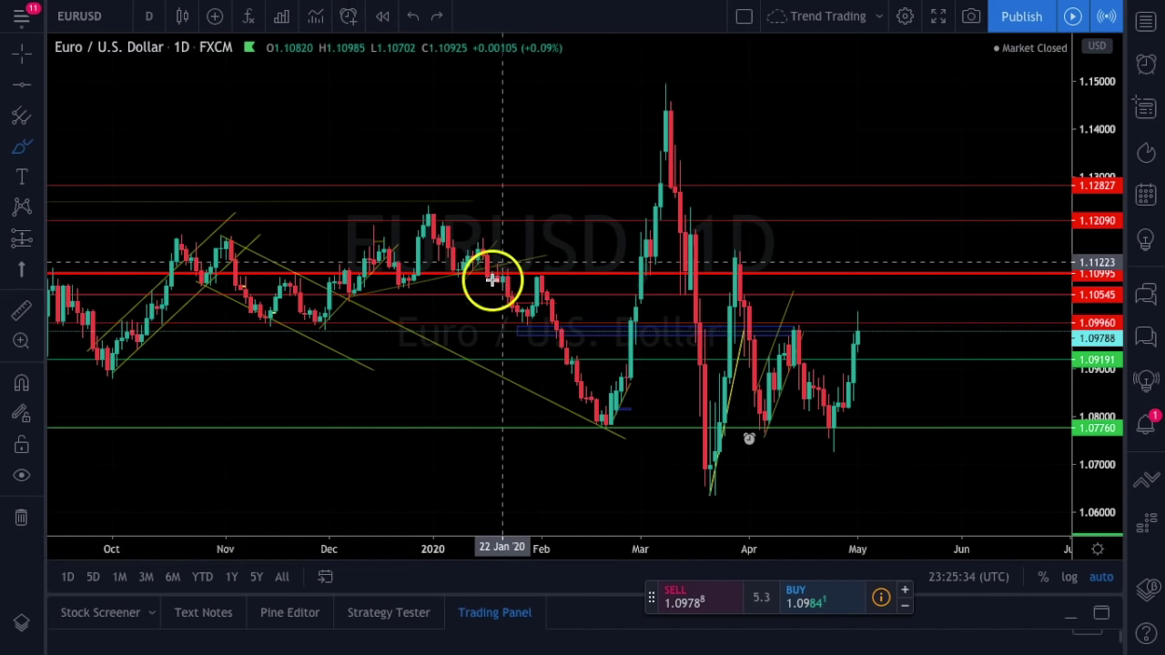
Brush a breakout-and-retest path above 1.10995 with short horizontal strokes under the 1.10995 and 1.10545 levels, and undo all three strokes.
scroll(736, 403, down, 2)
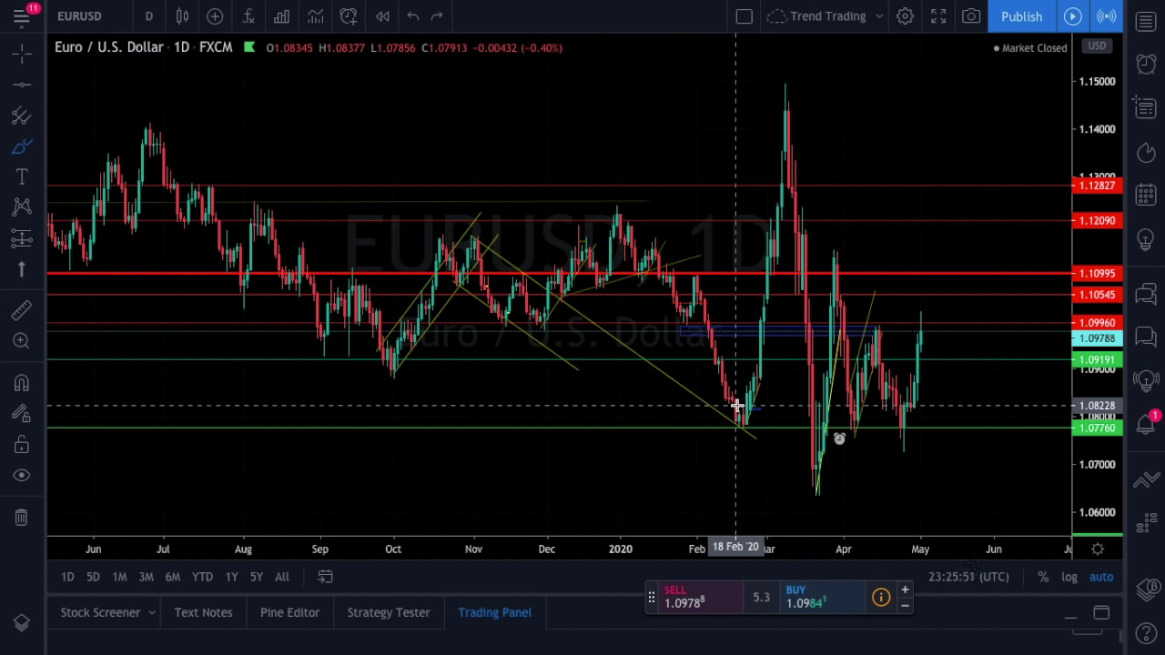
click(637, 320)
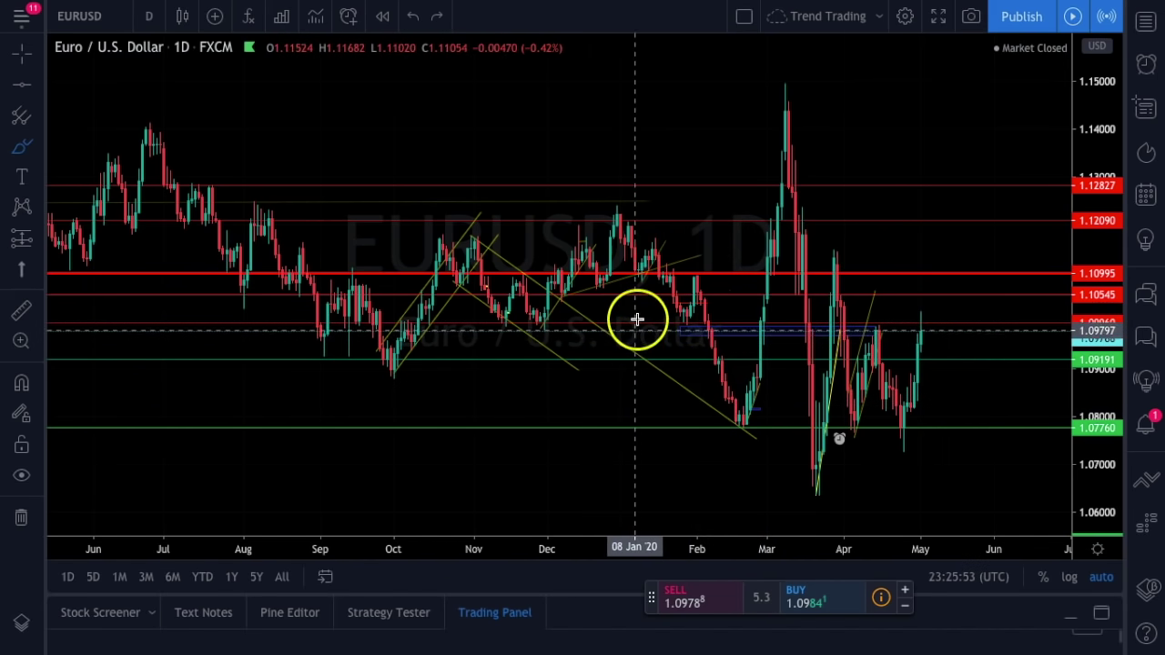
scroll(637, 319, up, 8)
scroll(637, 320, up, 2)
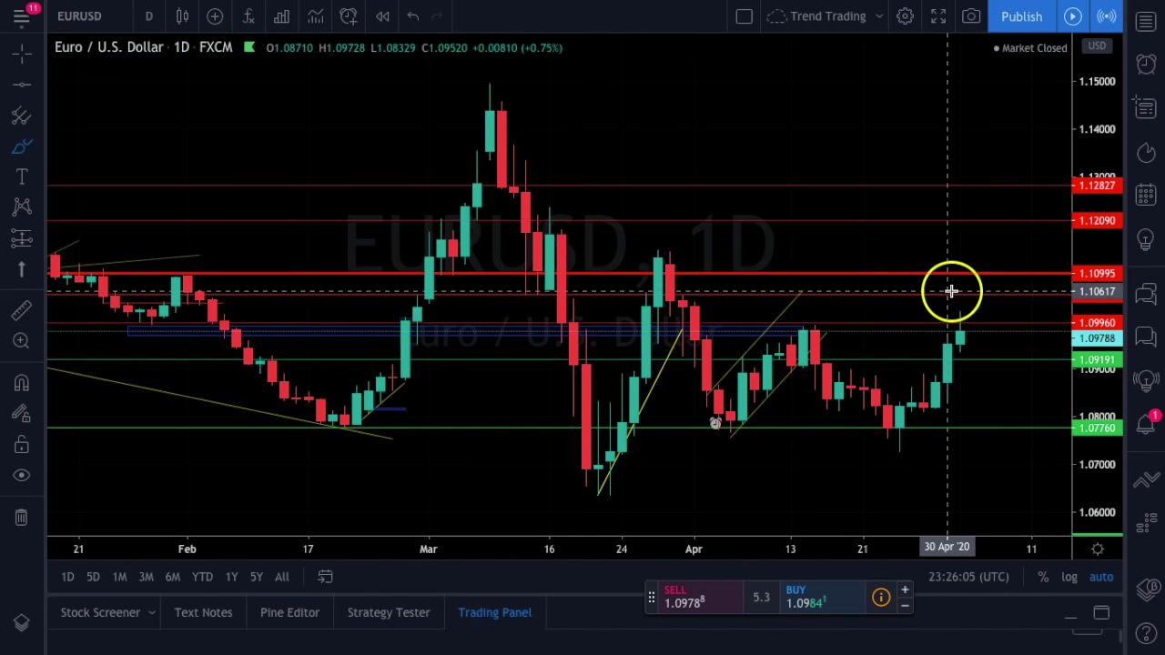
mouse_move(959, 264)
mouse_down()
mouse_move(983, 260)
mouse_move(1007, 140)
mouse_up()
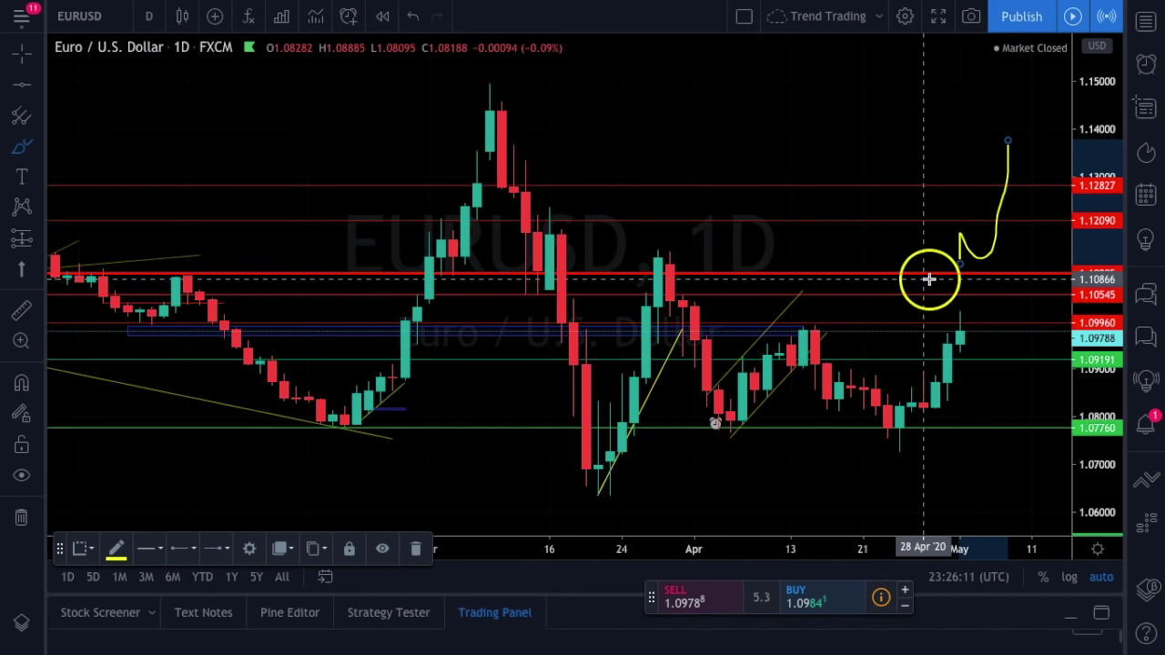
drag(928, 276, 1043, 276)
drag(938, 302, 1007, 302)
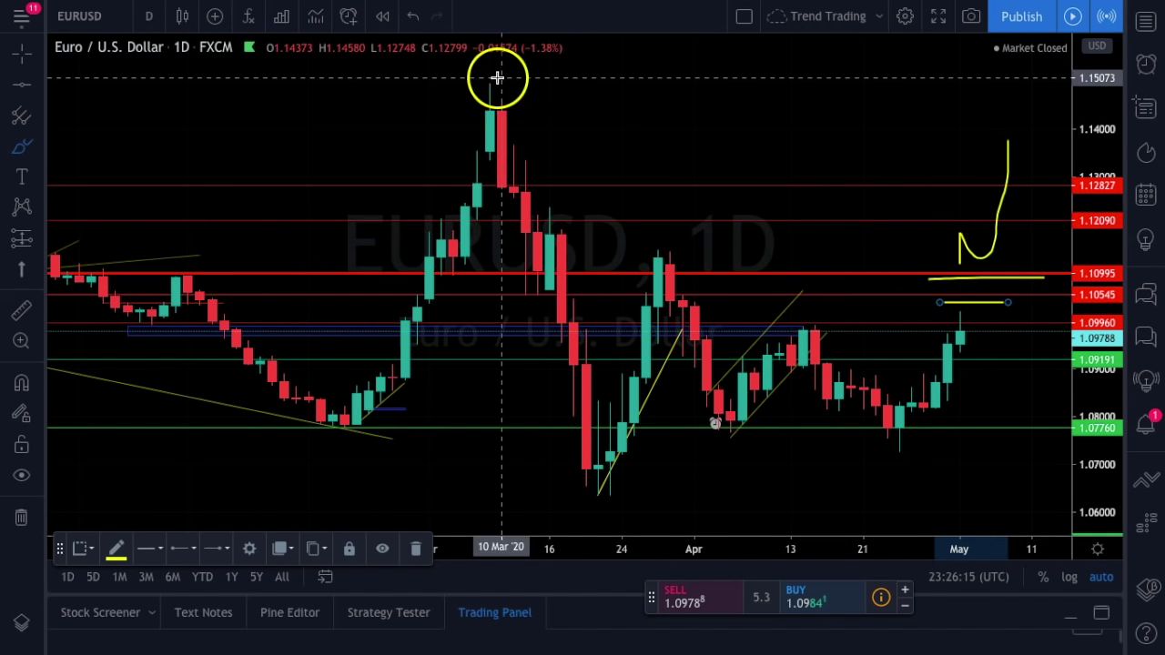
click(412, 19)
click(412, 18)
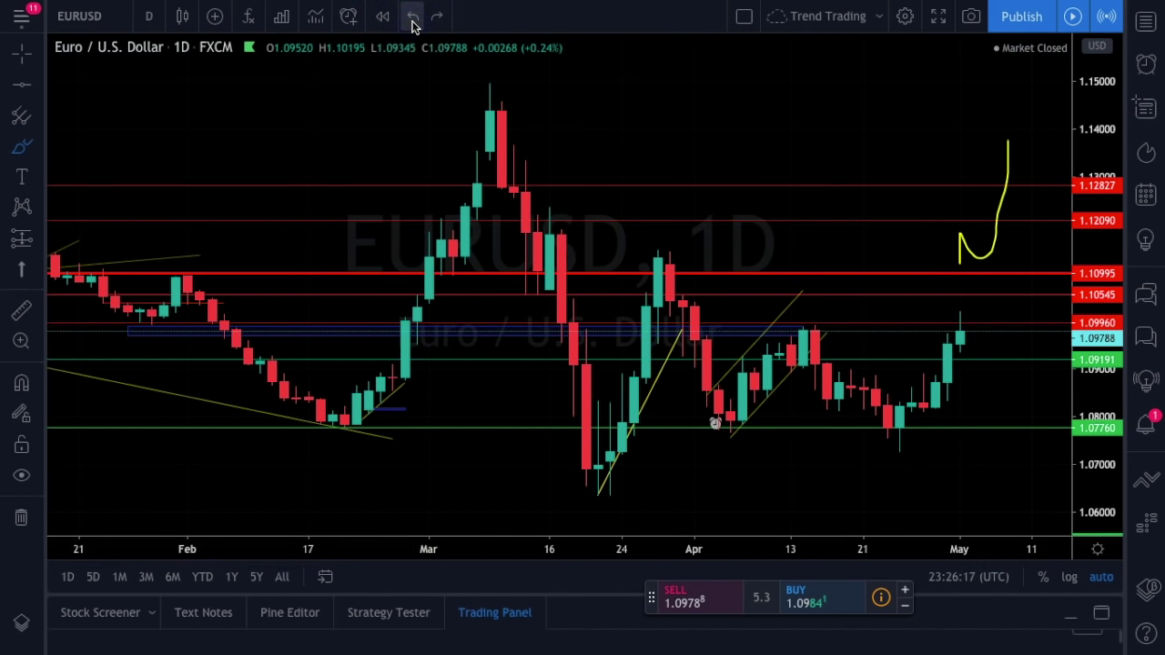
click(412, 18)
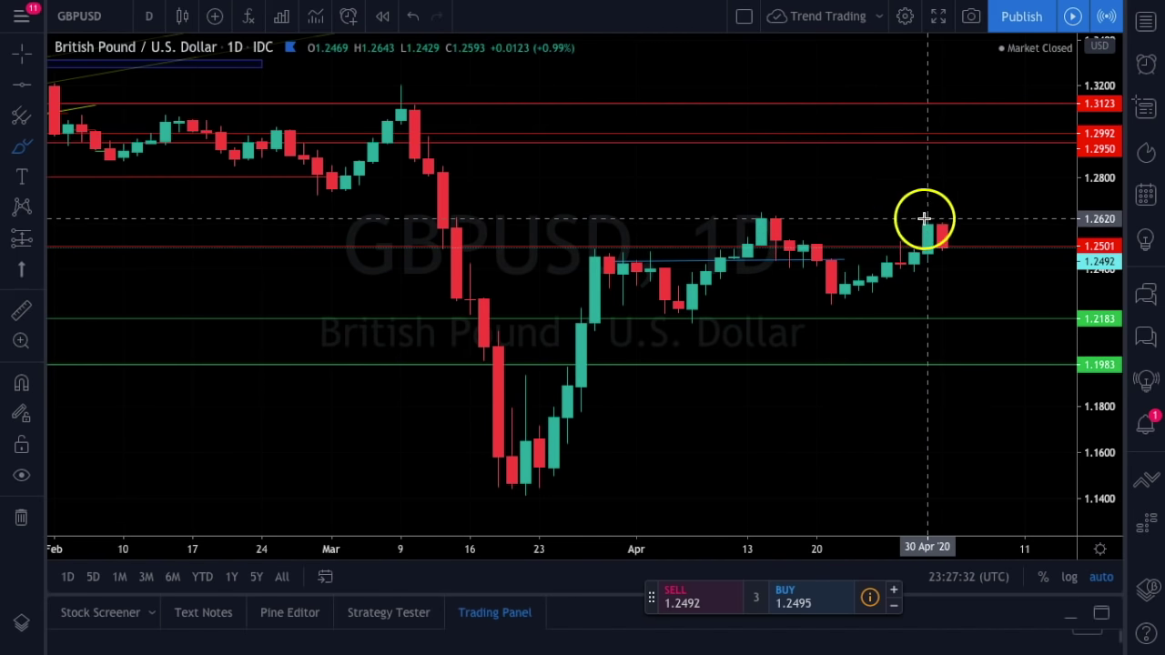
Set the GBPUSD chart to the 8-hour timeframe.
scroll(944, 294, up, 2)
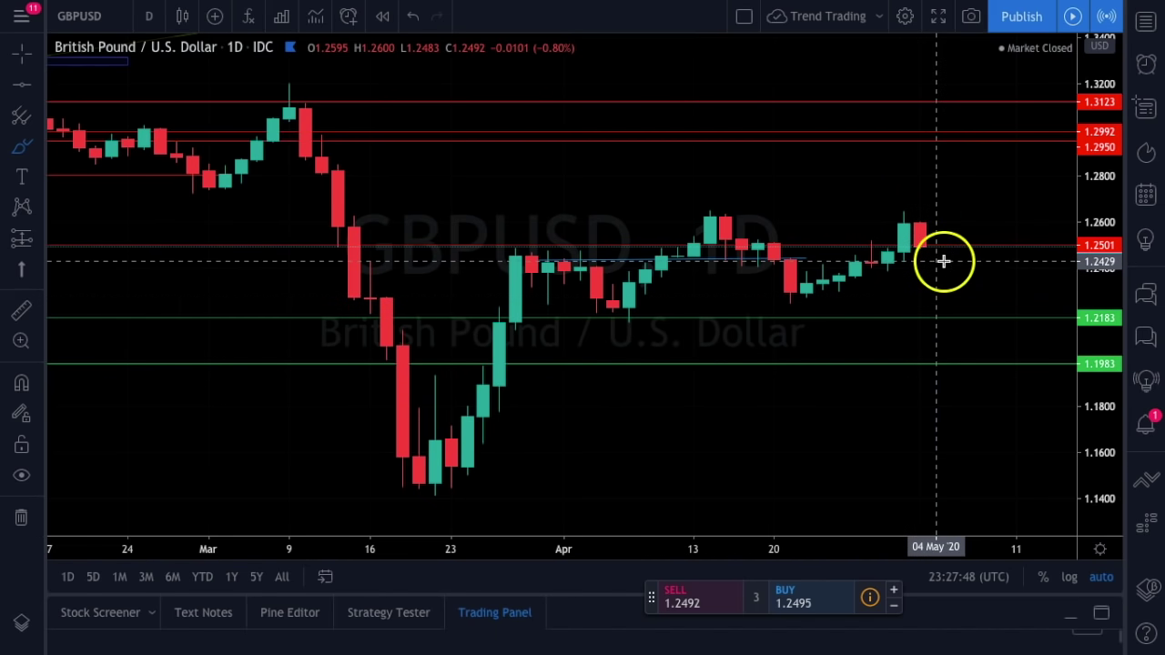
click(149, 15)
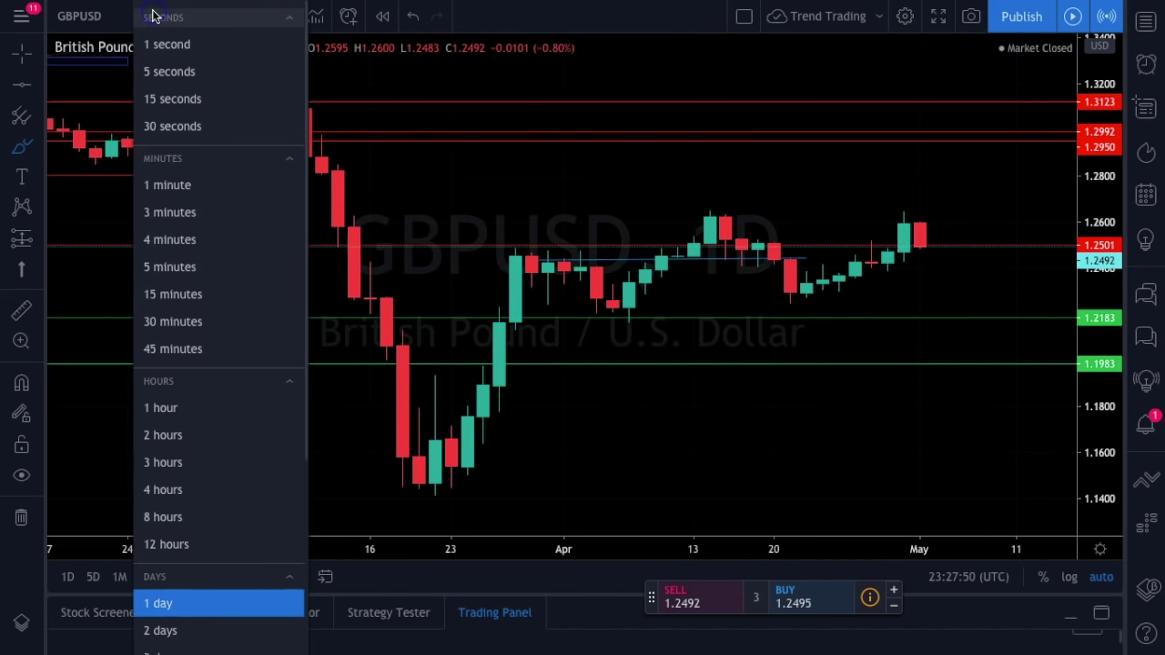
click(171, 517)
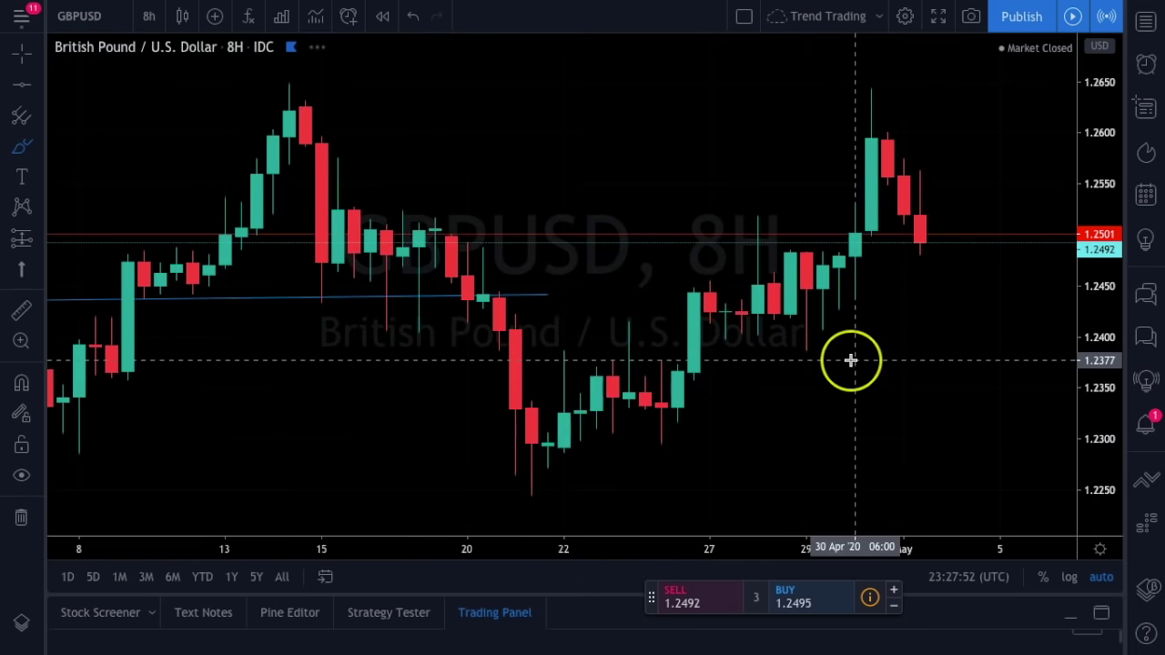
Lower the red horizontal line at 1.2501 on the 8-hour GBPUSD chart to 1.2486.
scroll(850, 358, down, 4)
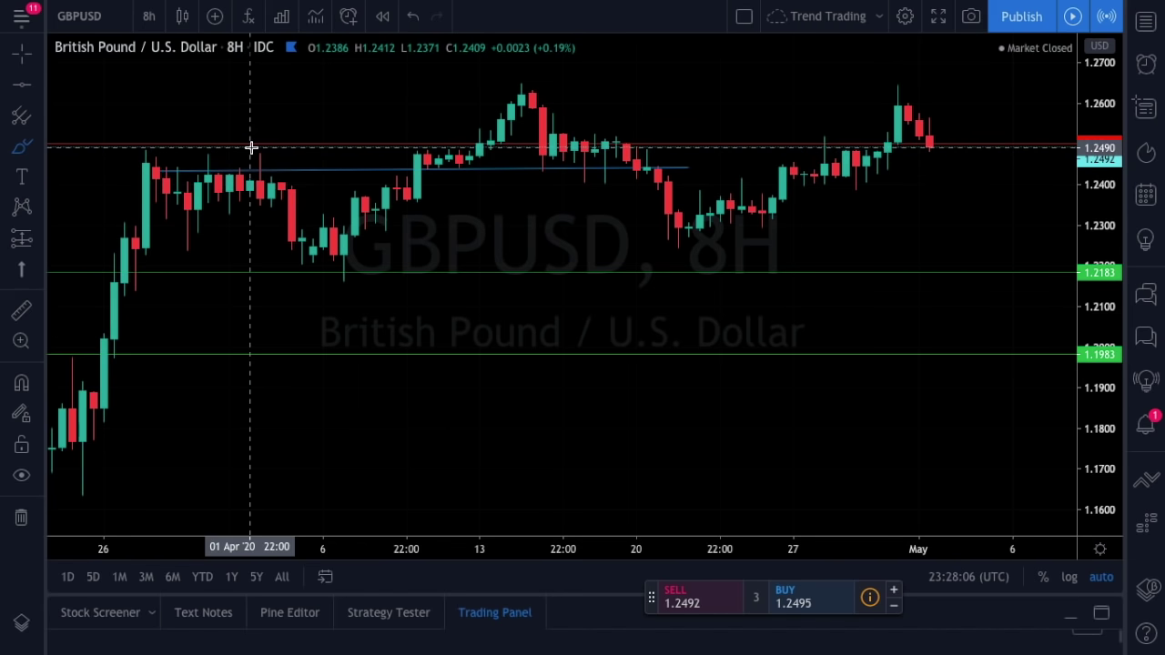
click(188, 131)
click(20, 57)
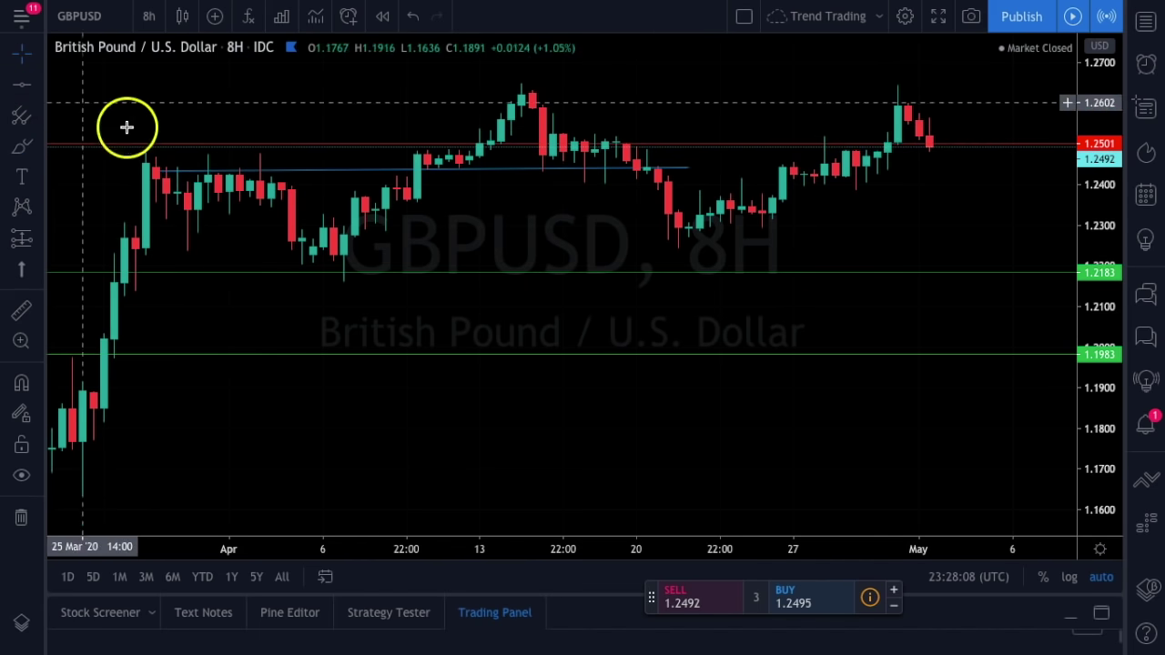
click(167, 151)
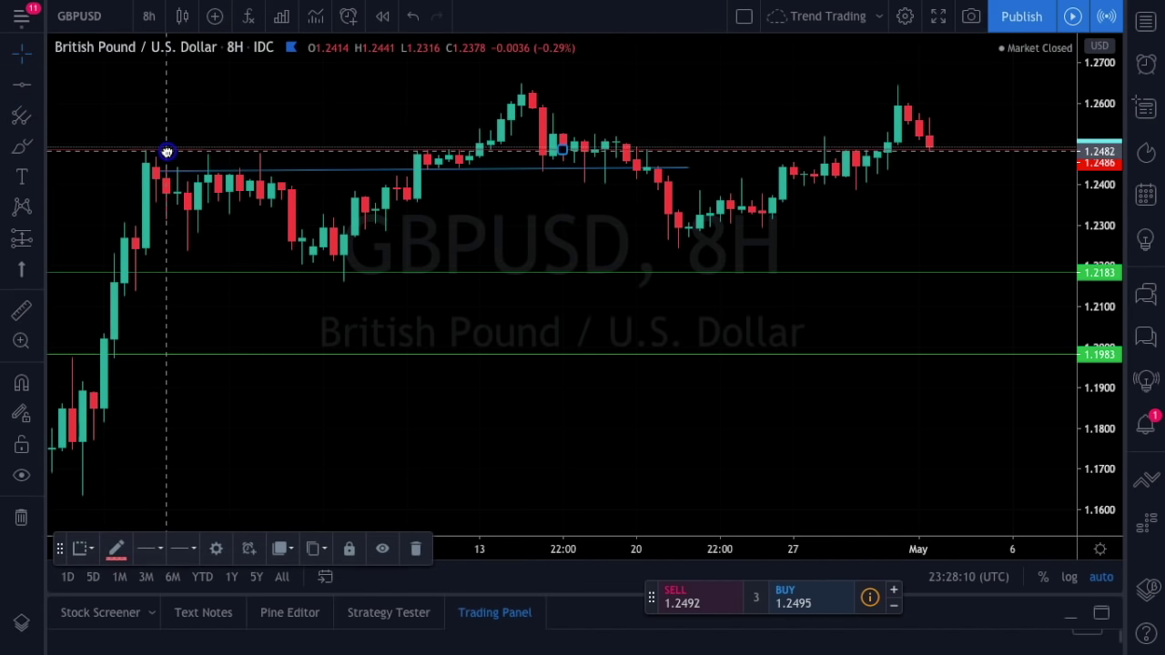
mouse_move(167, 151)
mouse_down()
mouse_move(254, 130)
mouse_move(606, 135)
mouse_move(855, 167)
mouse_move(866, 154)
mouse_move(145, 161)
mouse_move(232, 154)
mouse_up()
Recolour the 1.2486 horizontal line from red to bright green to mark it as support.
double_click(231, 154)
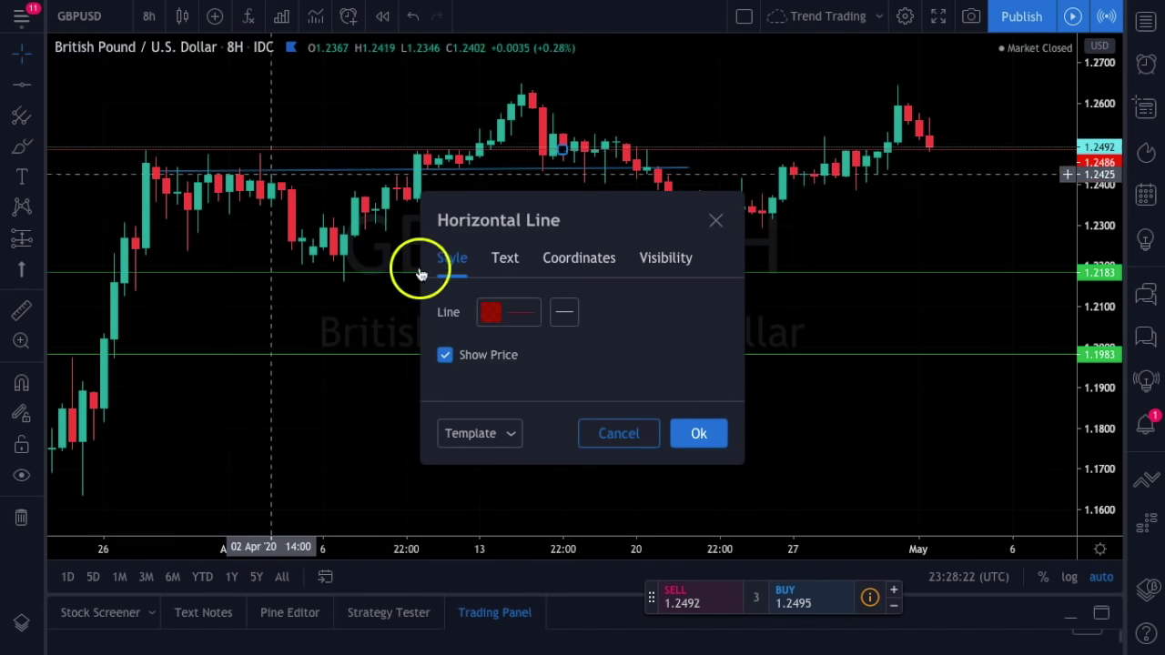
click(491, 312)
click(553, 366)
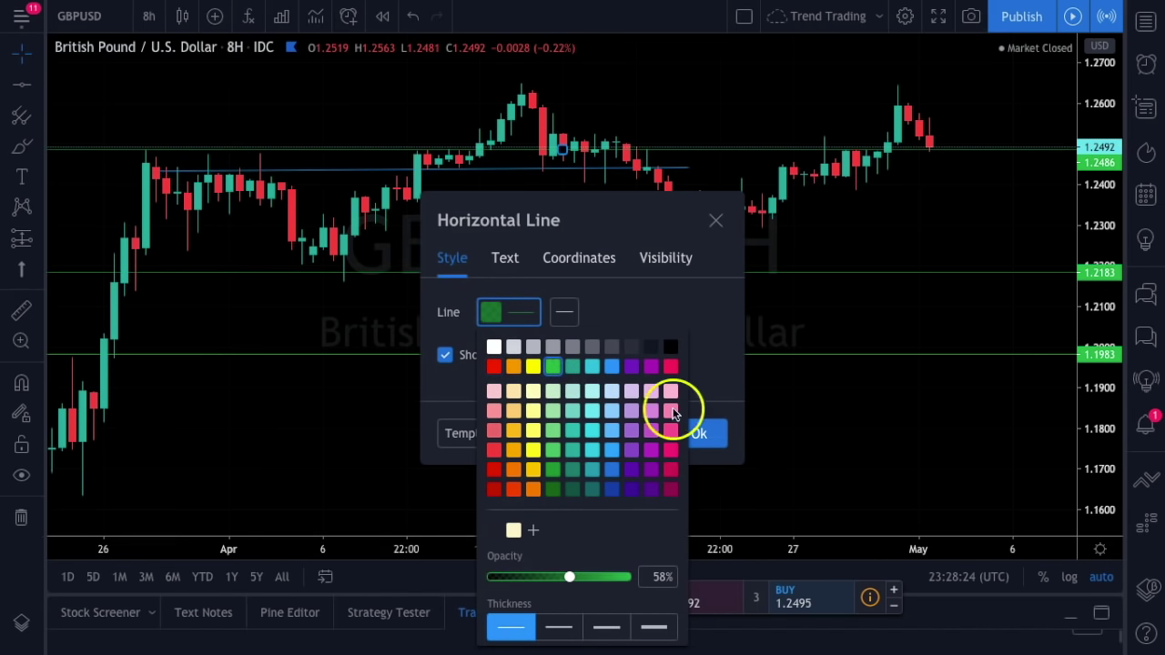
click(703, 434)
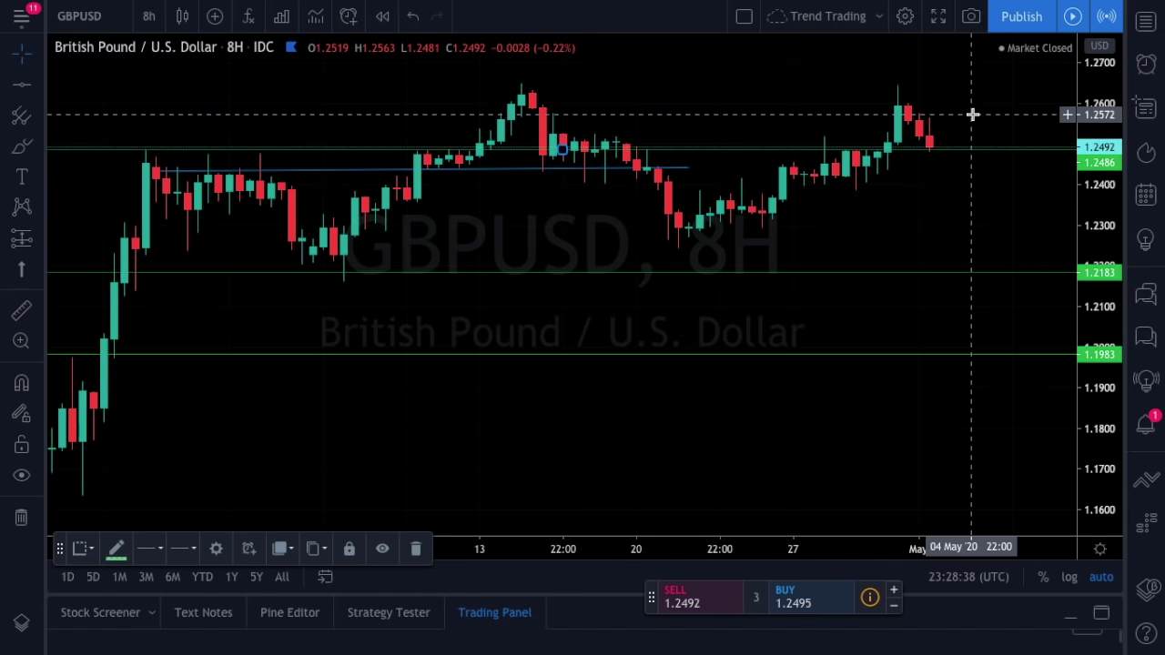
Extend the end of the blue GBPUSD trendline past the latest candles to 5 May 22:00 at about 1.2438.
click(959, 127)
drag(935, 169, 1001, 166)
click(952, 164)
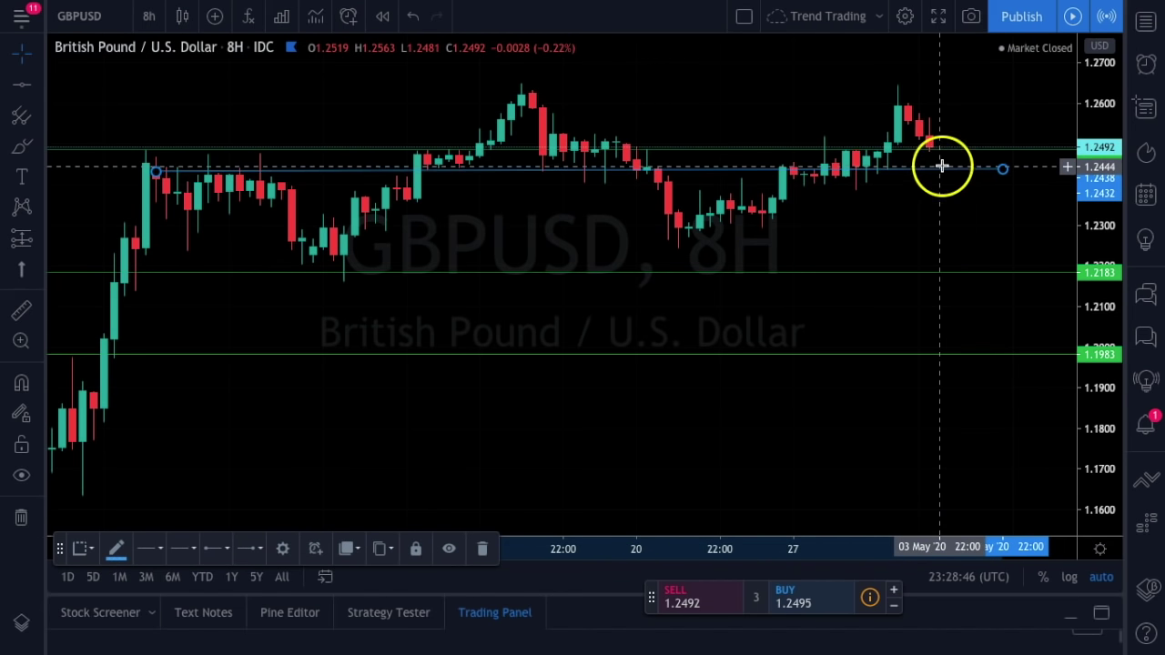
click(936, 151)
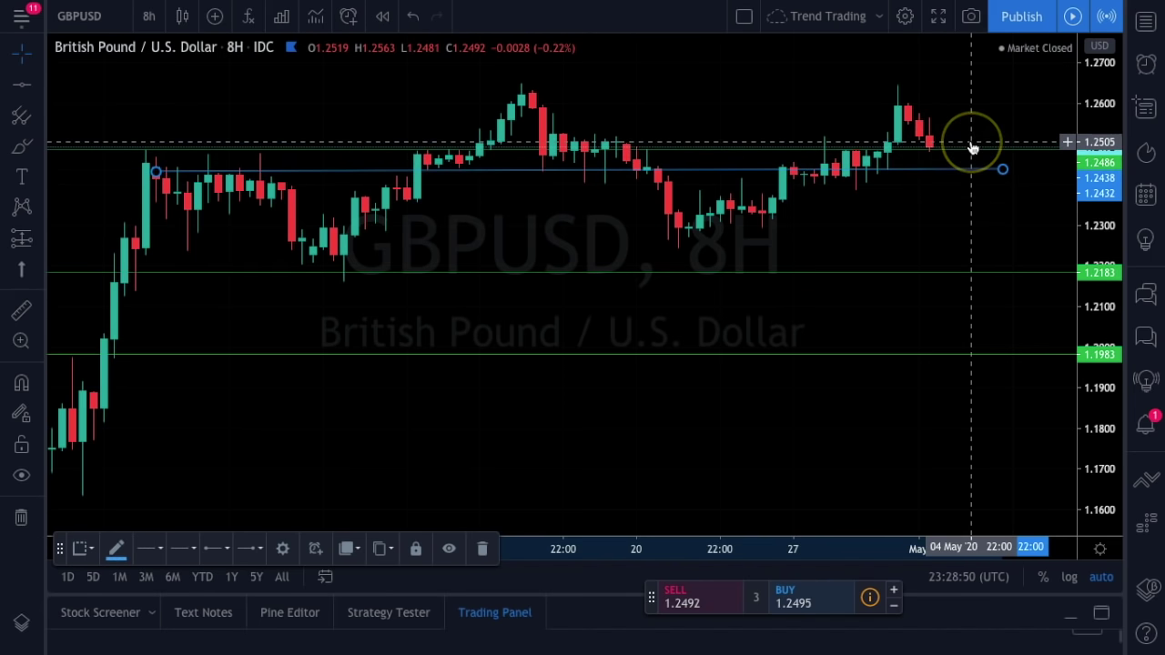
click(970, 174)
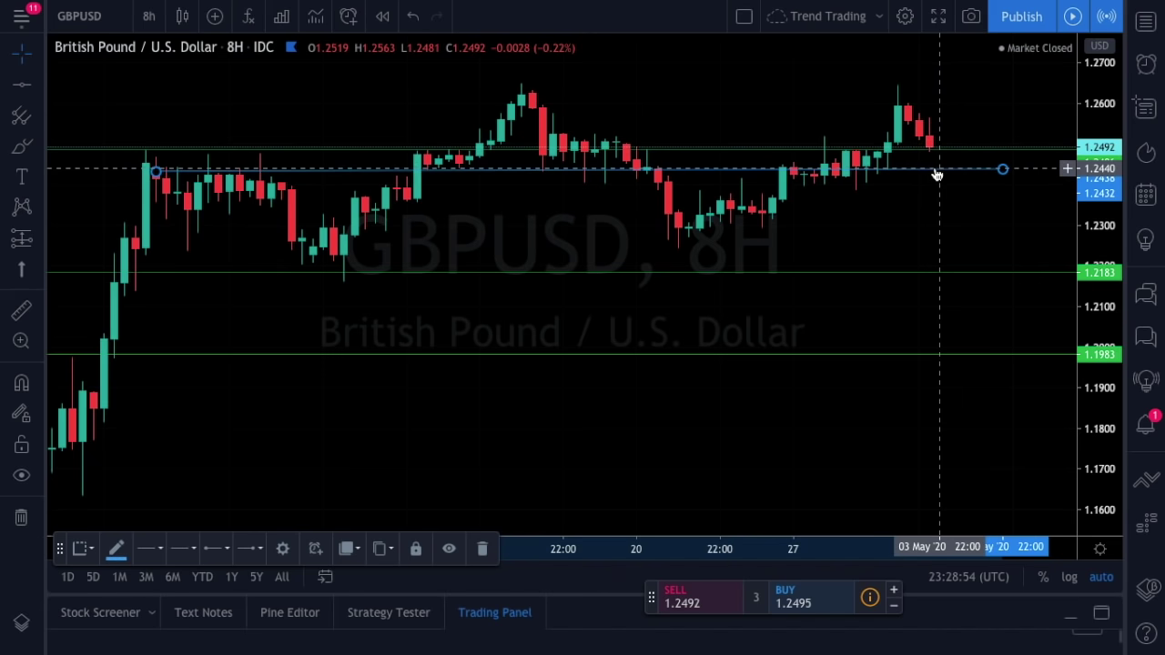
Sketch a short brush stroke just below the blue trendline, after the latest candles on the 8-hour GBPUSD chart.
click(567, 124)
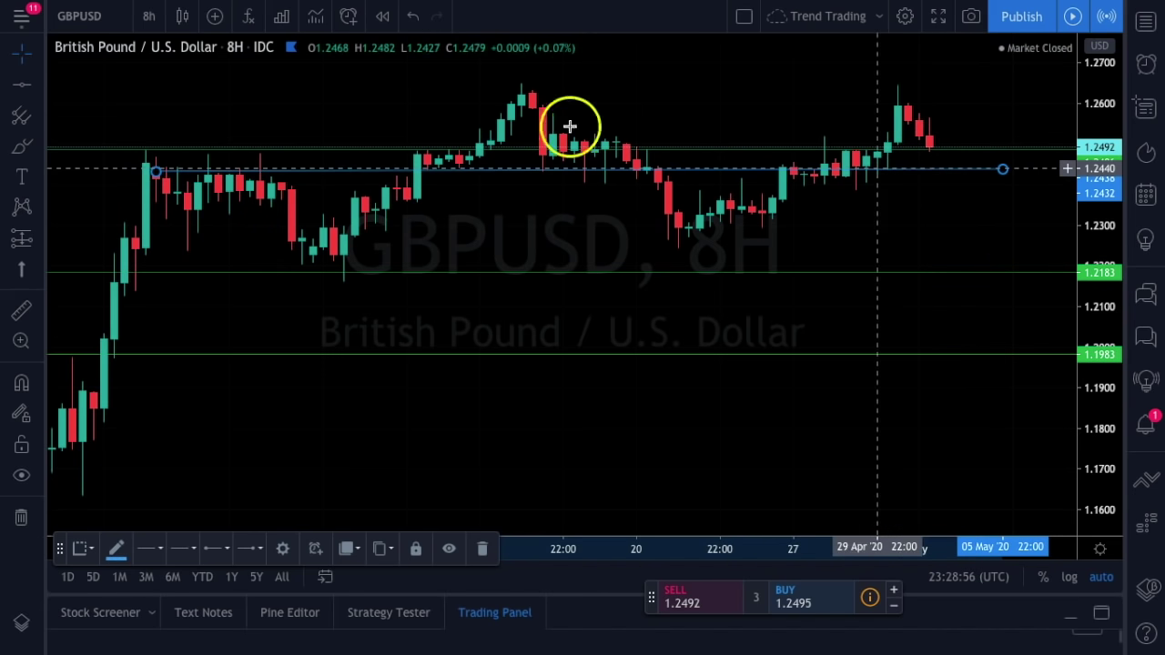
click(36, 146)
scroll(537, 194, down, 5)
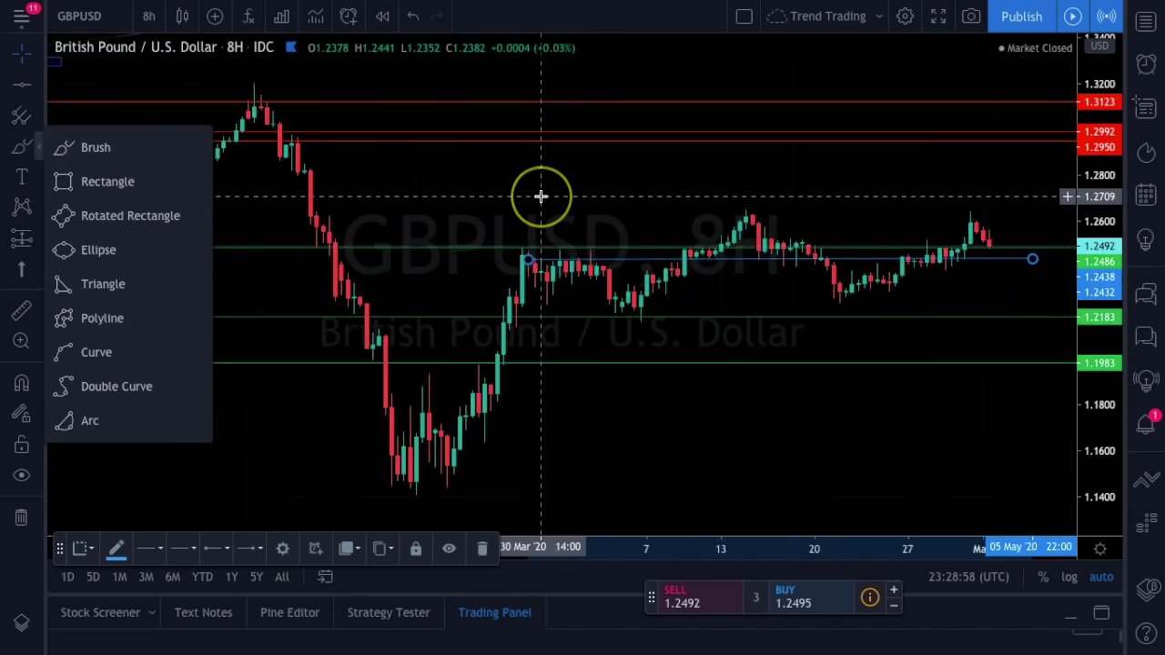
click(520, 191)
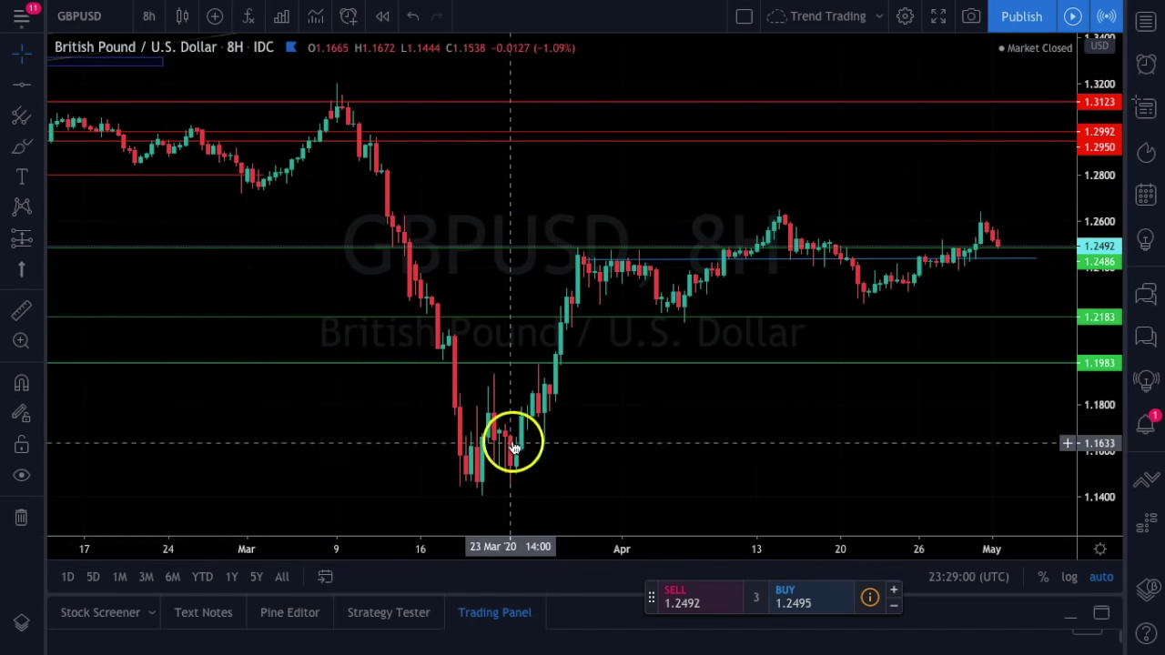
click(998, 262)
click(22, 146)
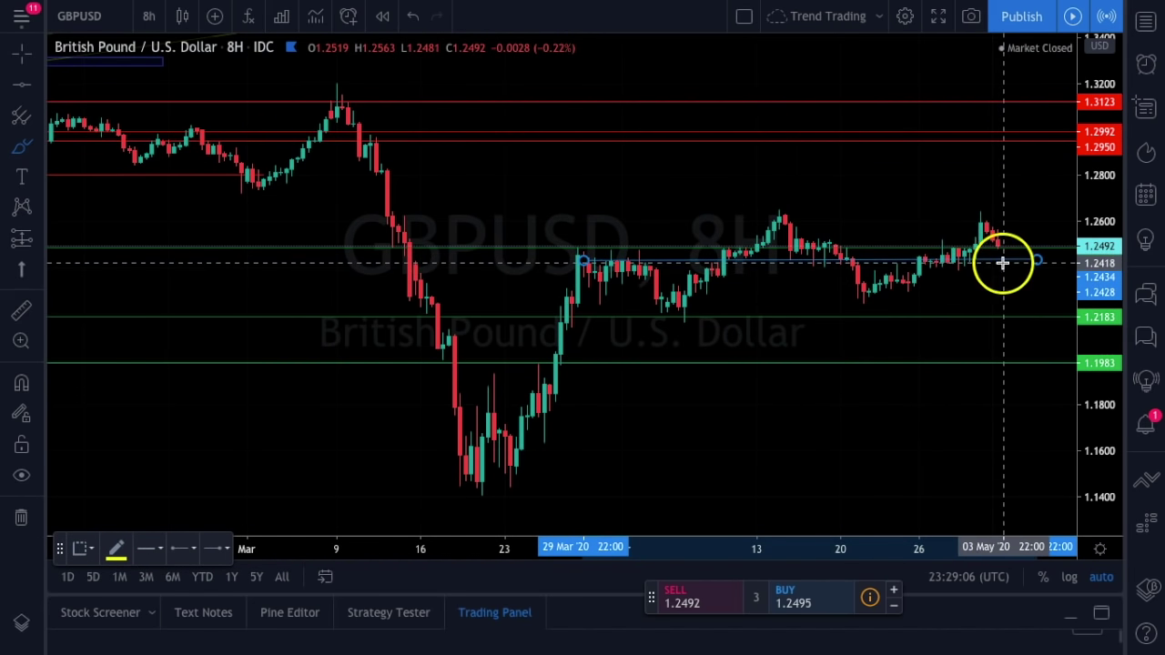
drag(1001, 271, 1042, 278)
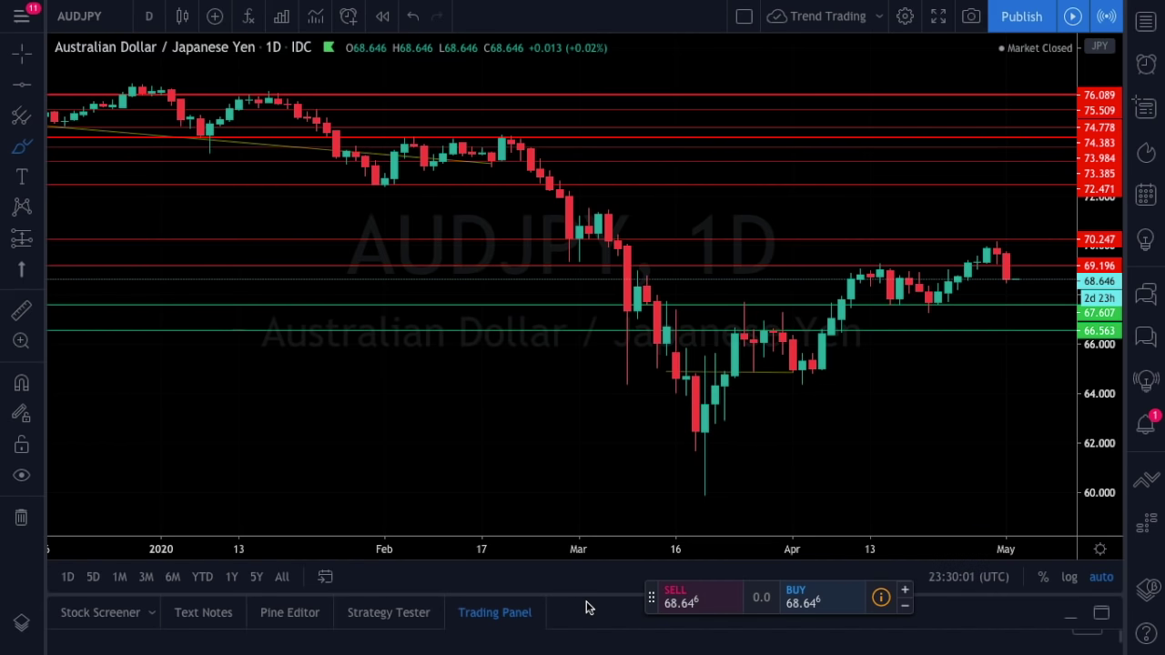
Examine the daily AUDJPY price action from the March low to the latest candles against the nearby resistance and support lines.
scroll(938, 385, up, 3)
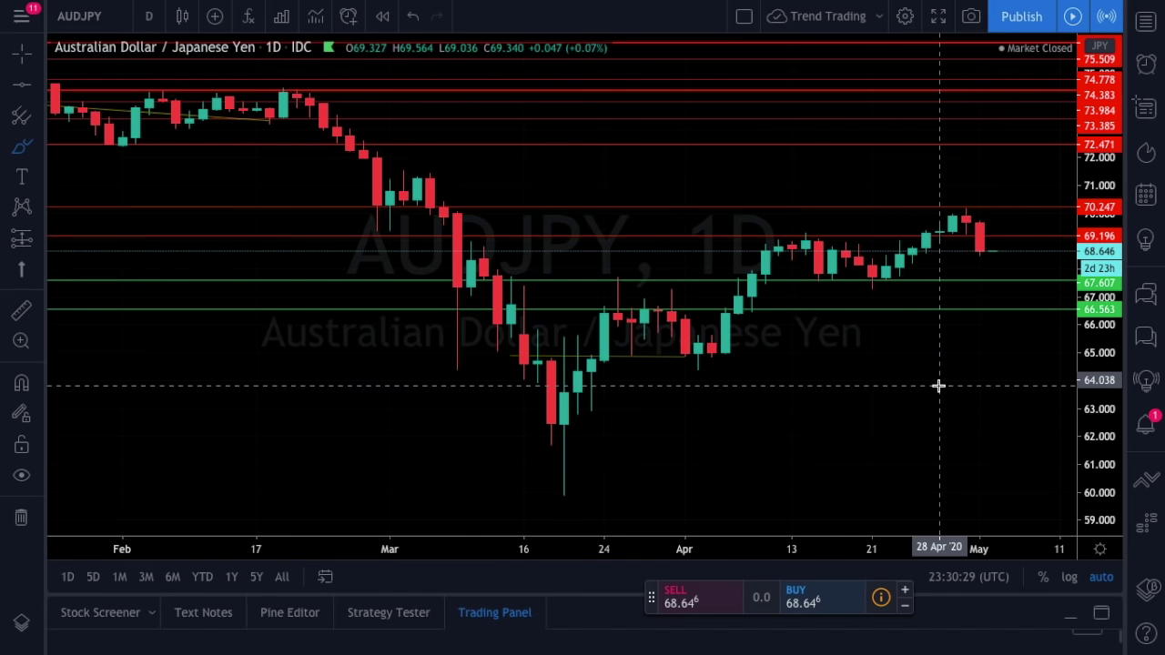
scroll(520, 309, down, 5)
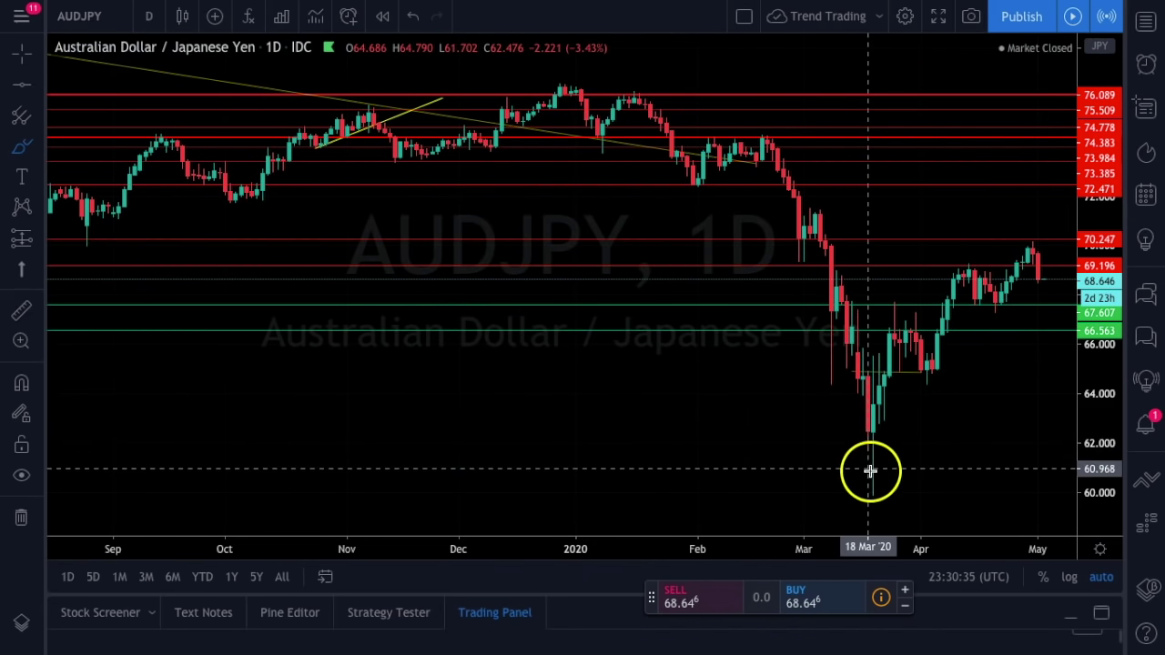
scroll(870, 466, up, 3)
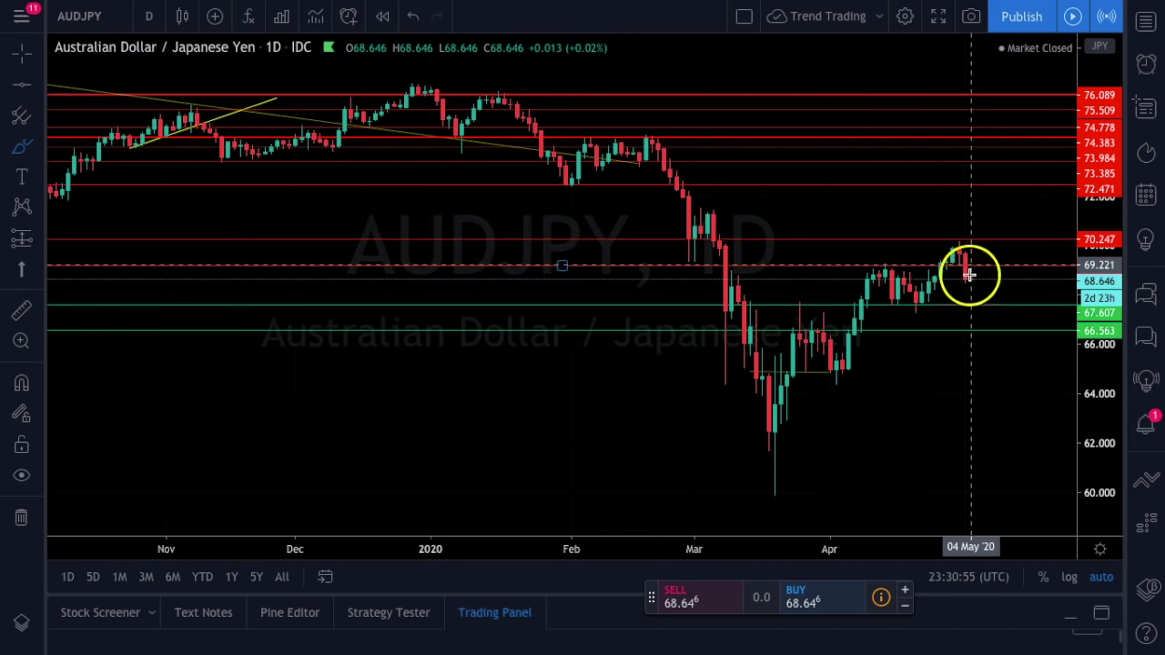
scroll(965, 273, up, 4)
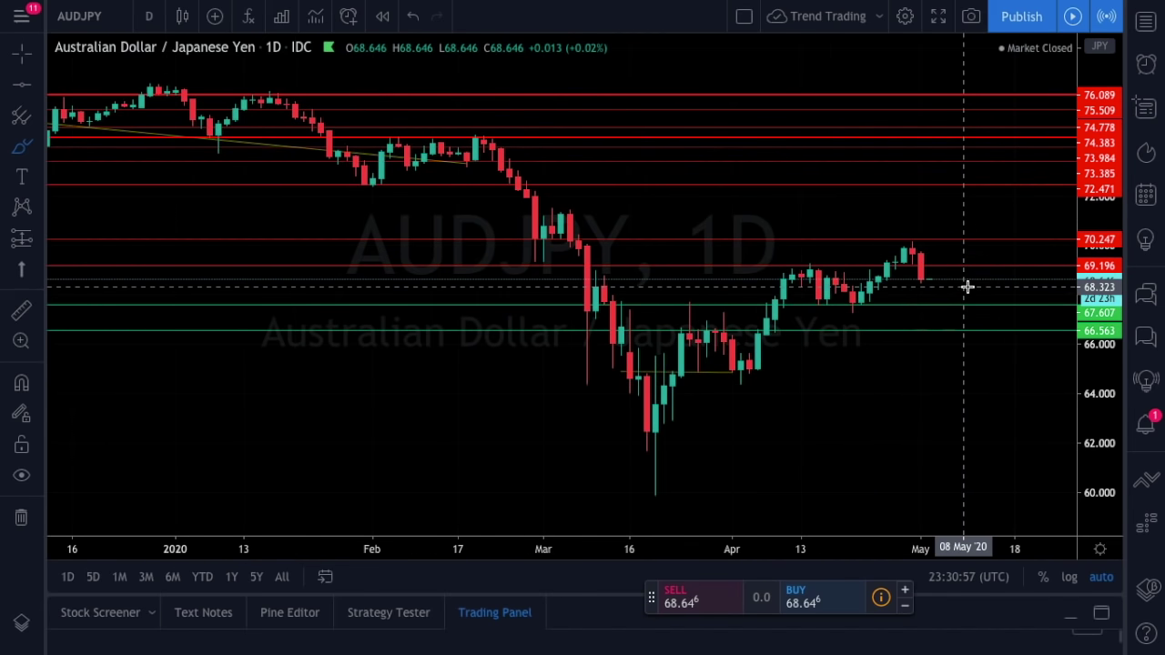
scroll(967, 287, up, 3)
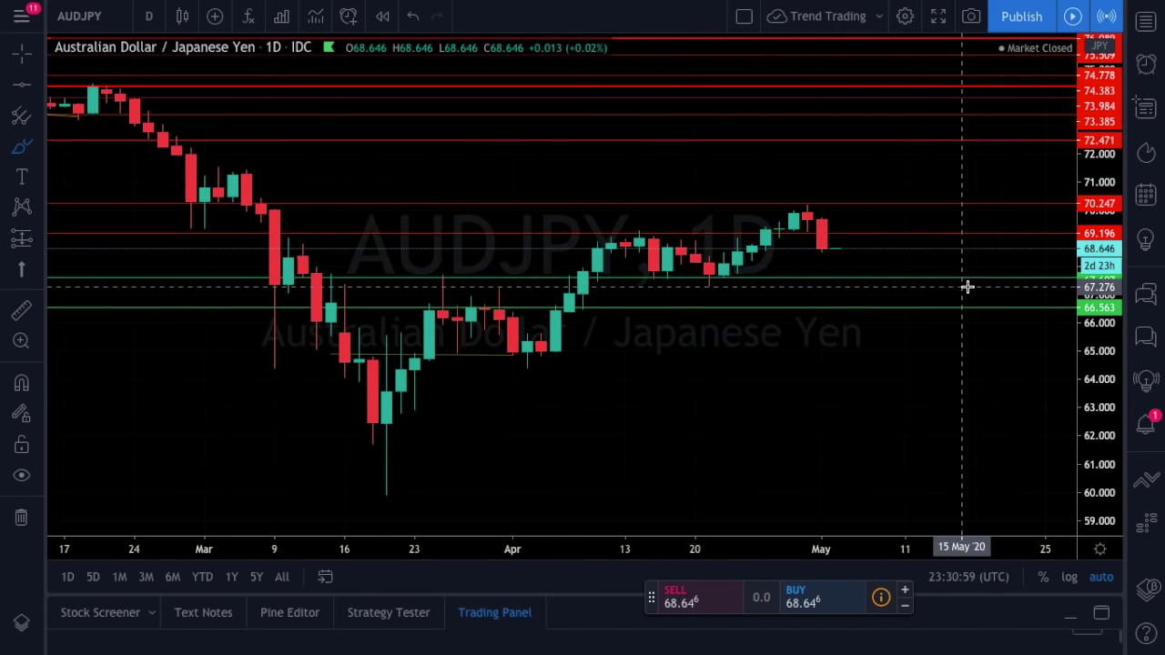
click(916, 255)
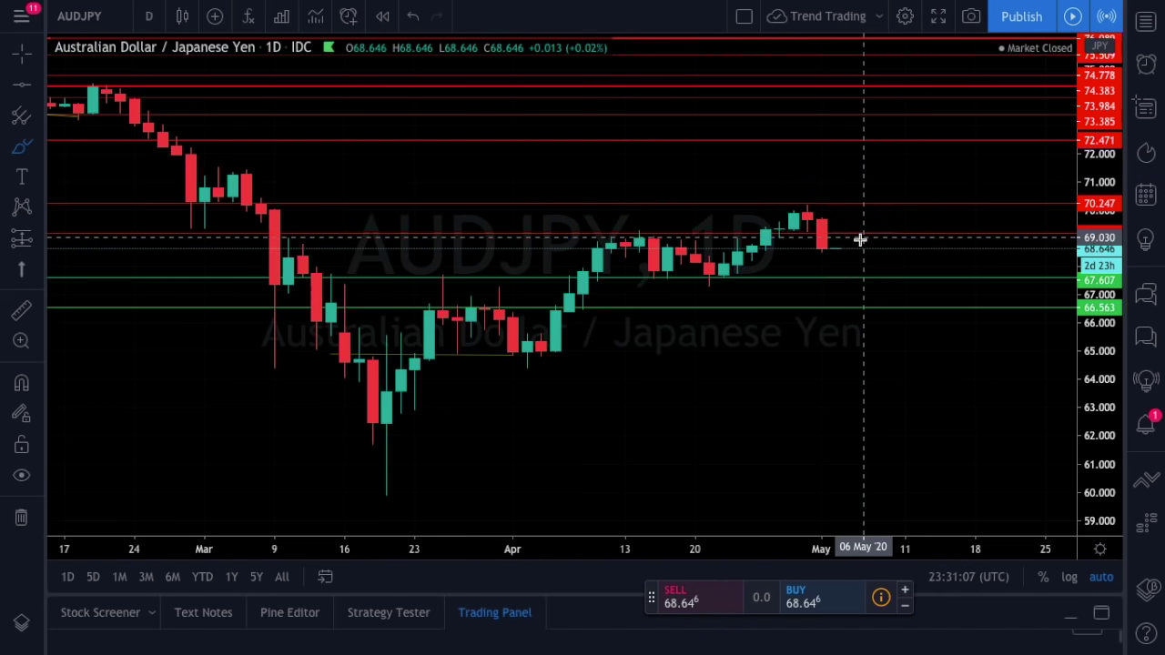
click(861, 280)
click(859, 230)
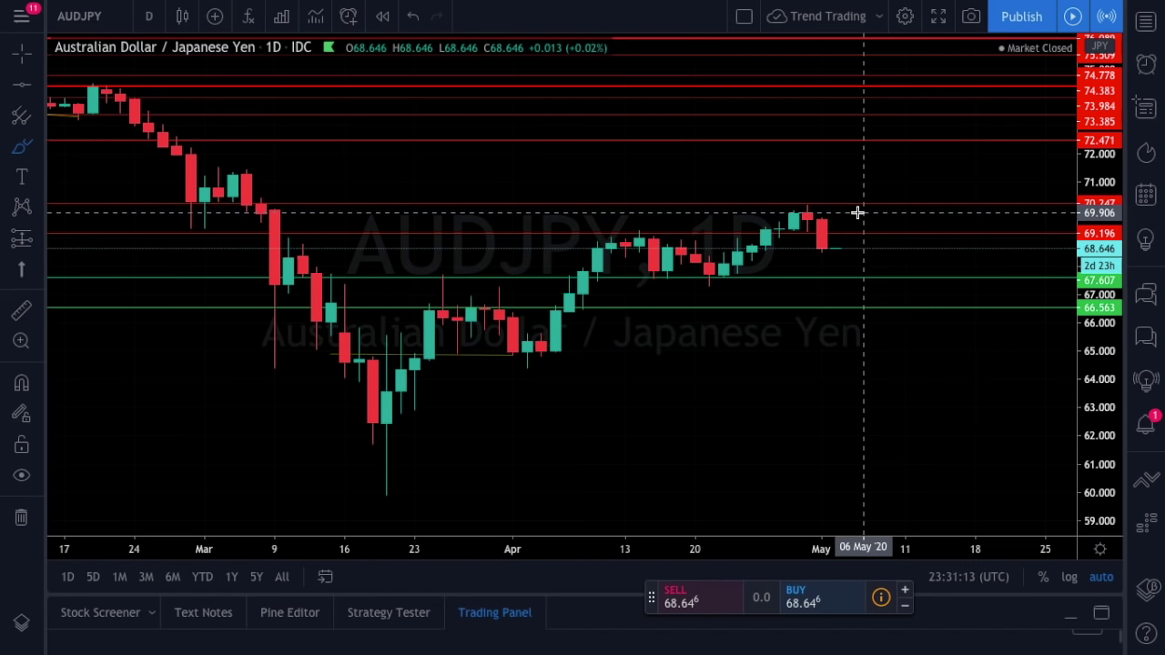
click(858, 295)
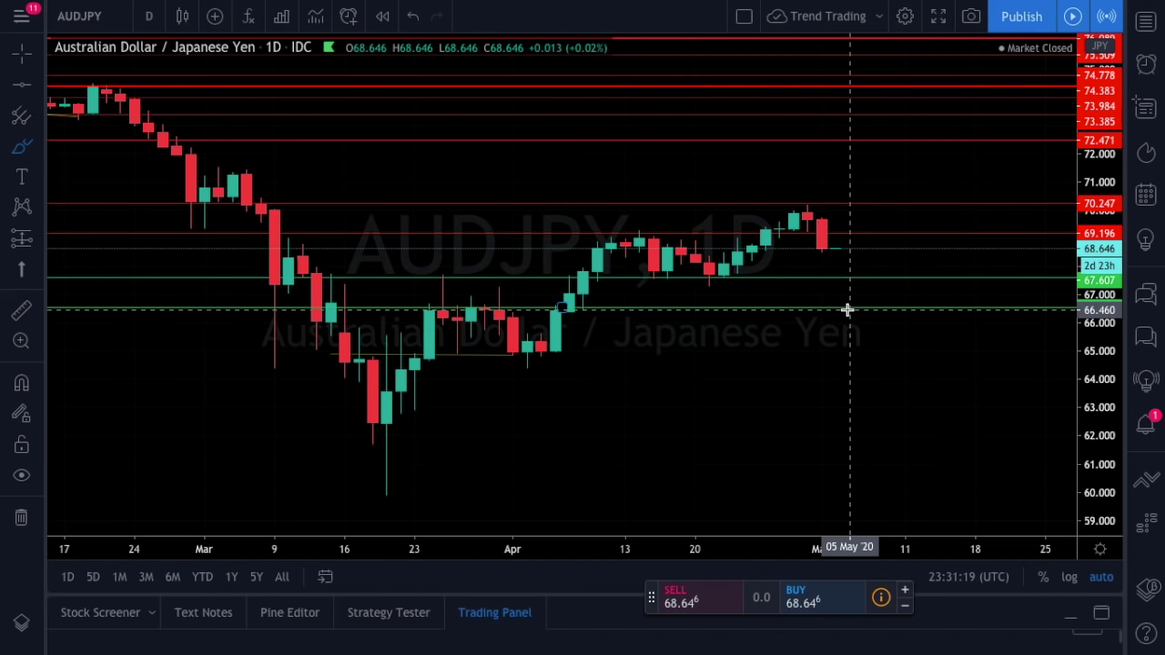
drag(875, 357, 892, 397)
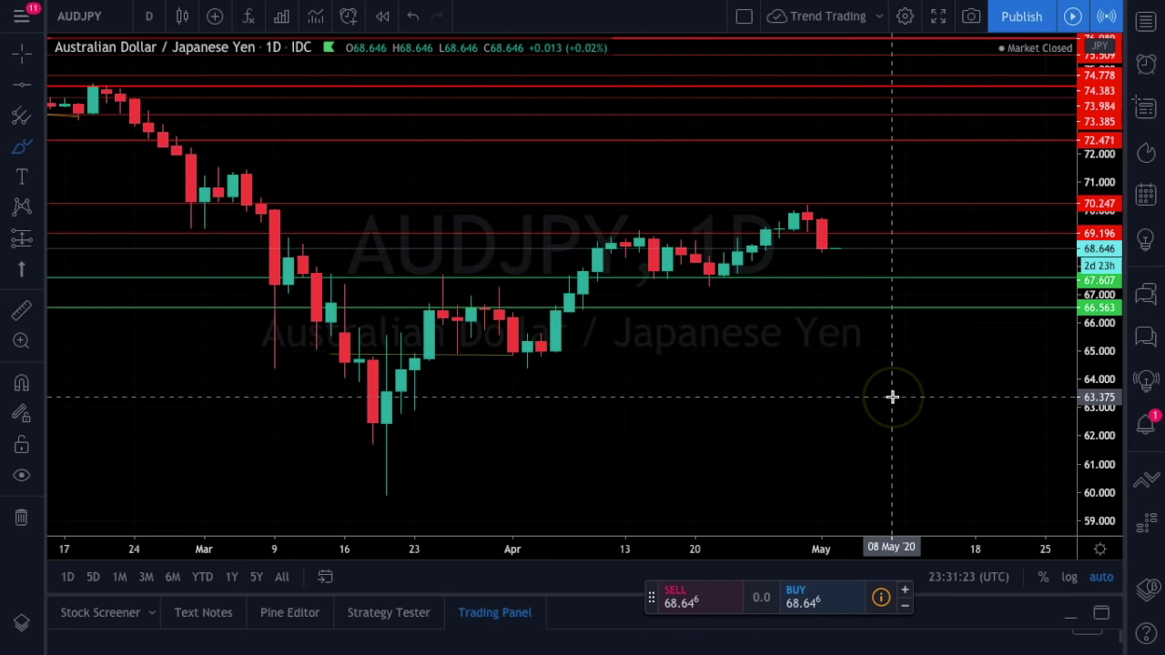